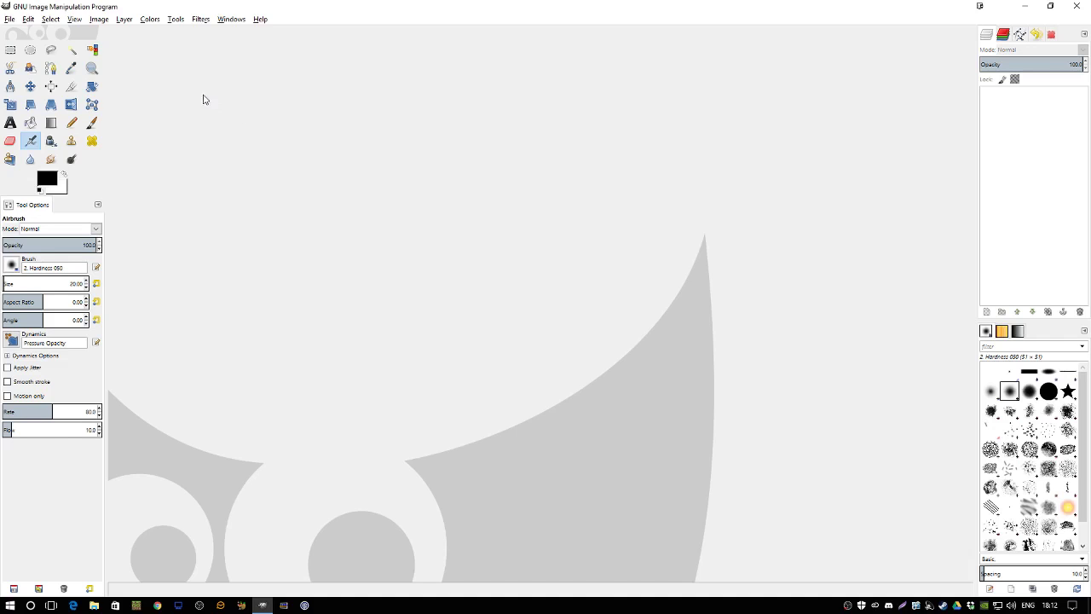
- Create a new 1920 × 1080 px image
left_click(9, 19)
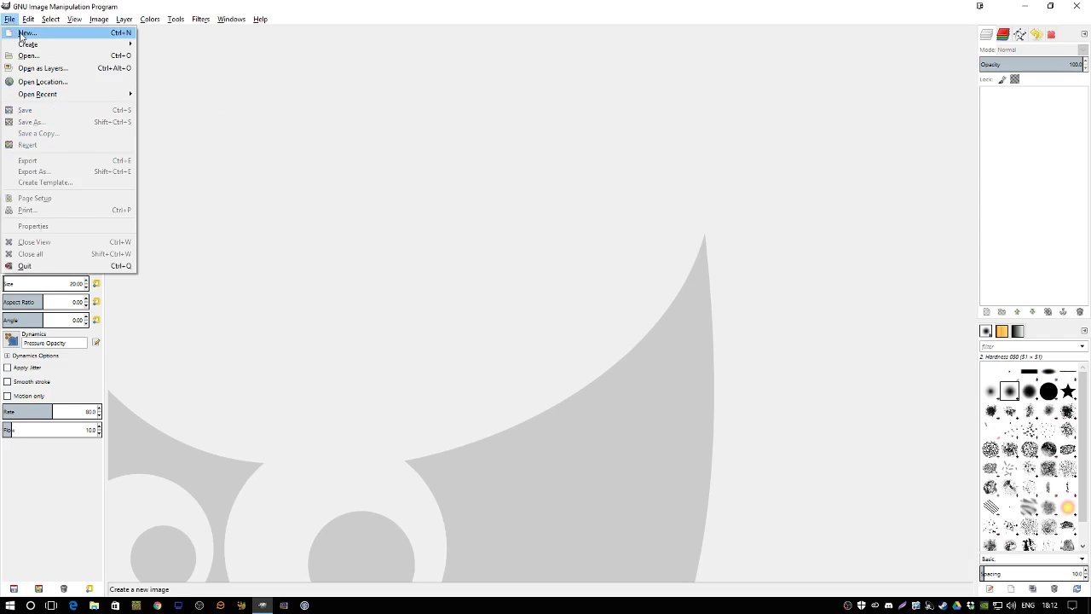
left_click(26, 34)
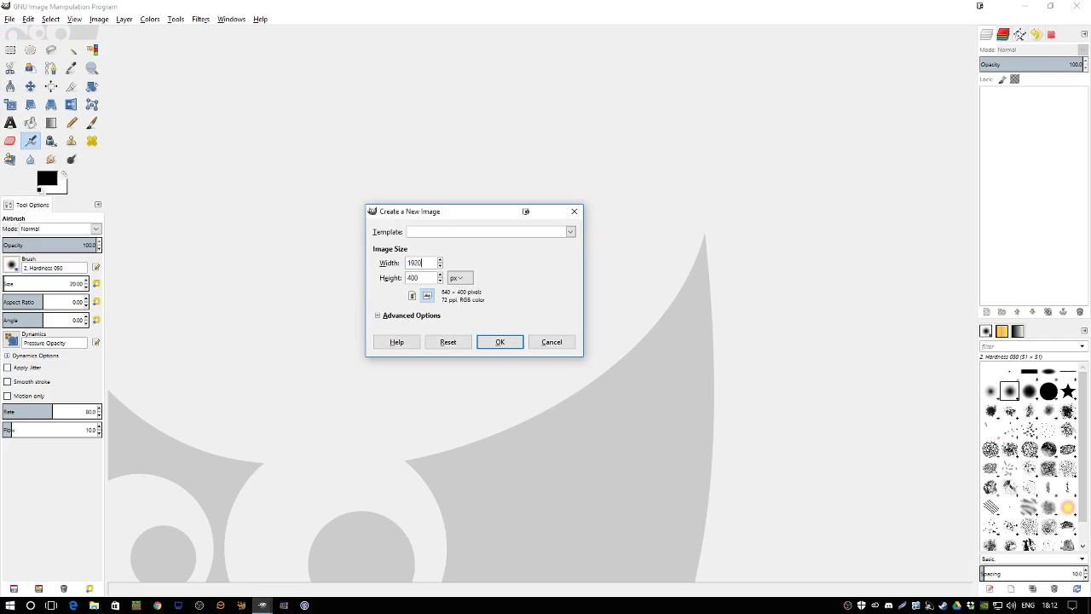
type("1920")
key("Tab")
key("Return")
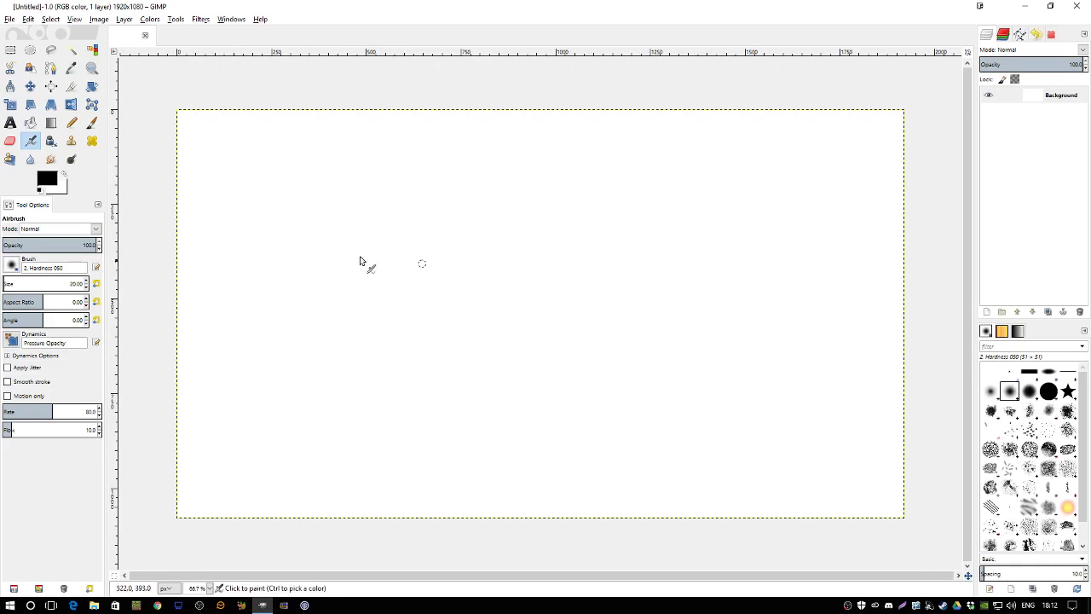
- Open 2016-08-13_00.28.51.png from the Cloud/Dropbox folder on Local Disk (D:) as a new layer
left_click(10, 19)
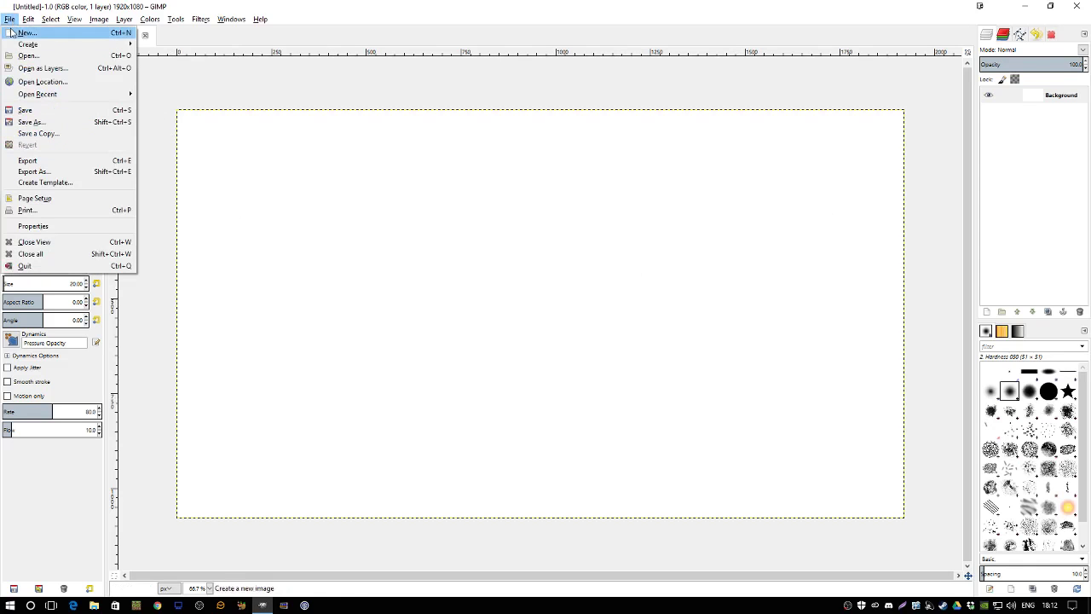
mouse_move(56, 98)
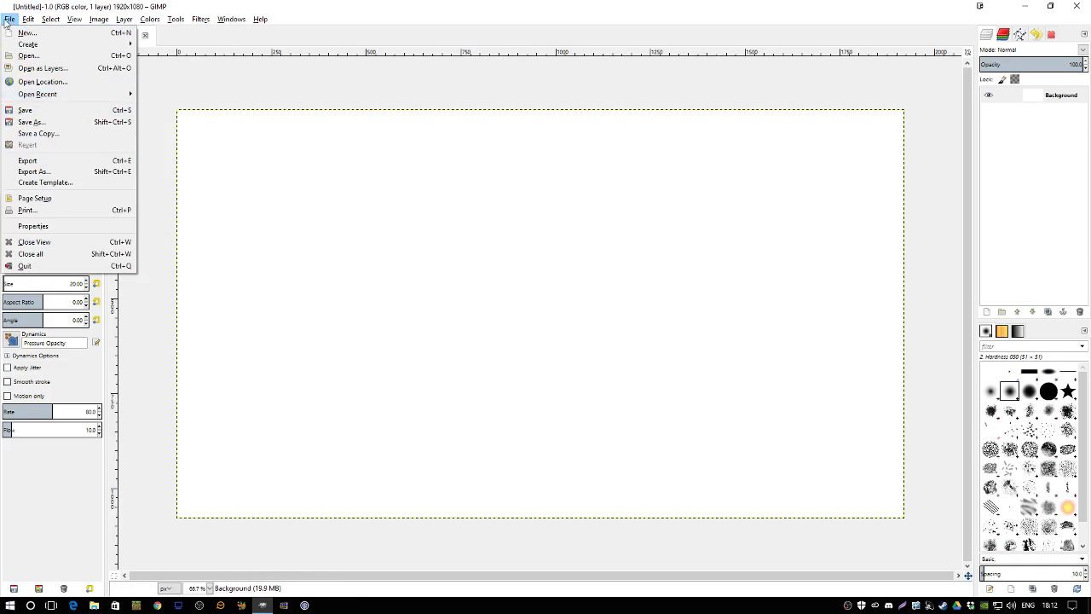
left_click(234, 193)
right_click(238, 167)
mouse_move(264, 185)
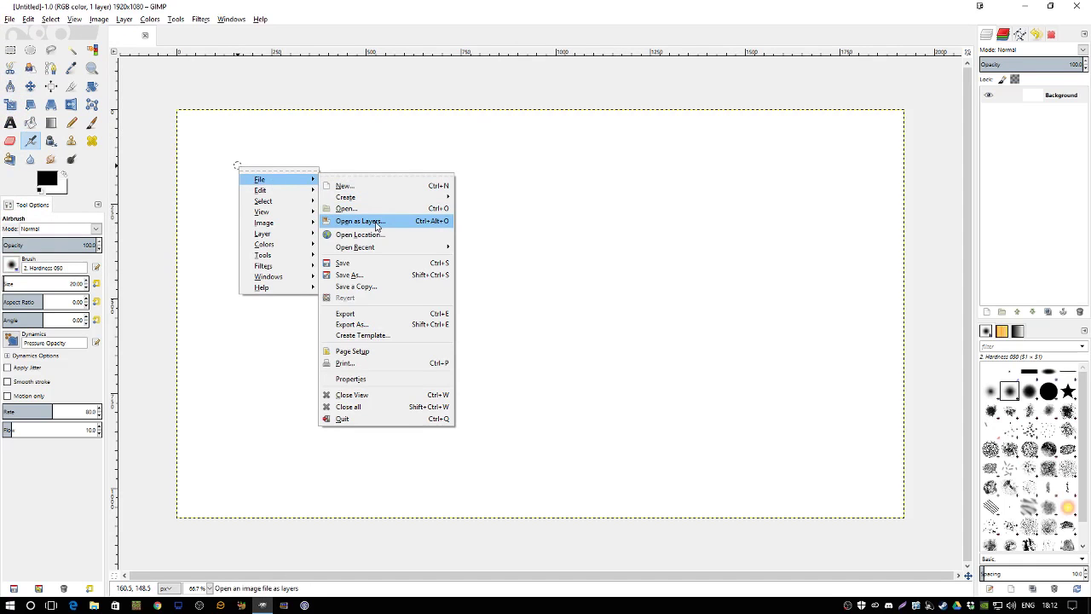
left_click(375, 225)
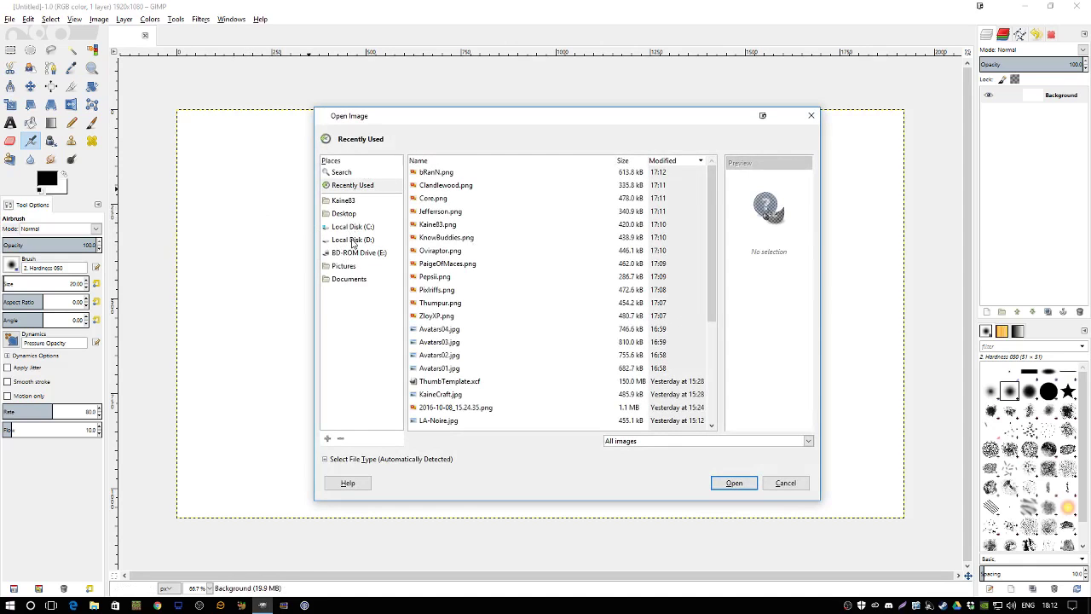
left_click(353, 242)
double_click(443, 175)
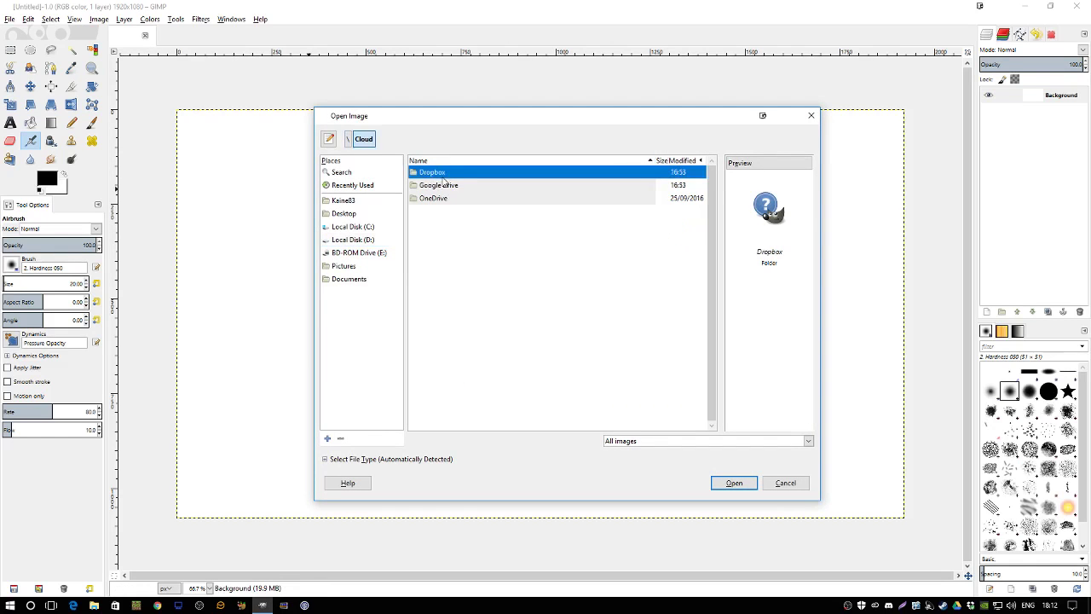
double_click(443, 181)
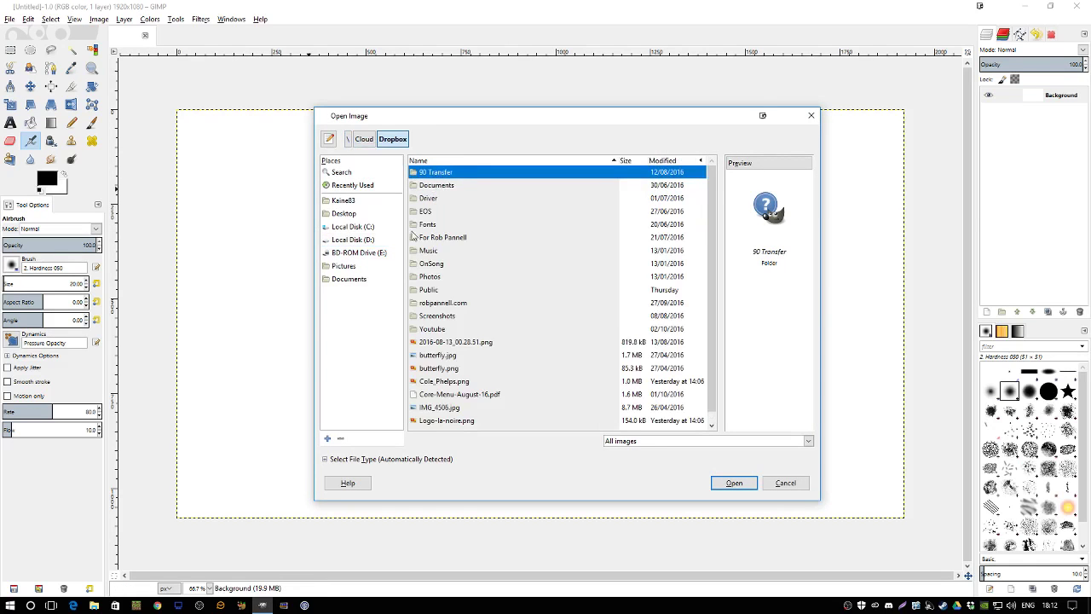
left_click(489, 343)
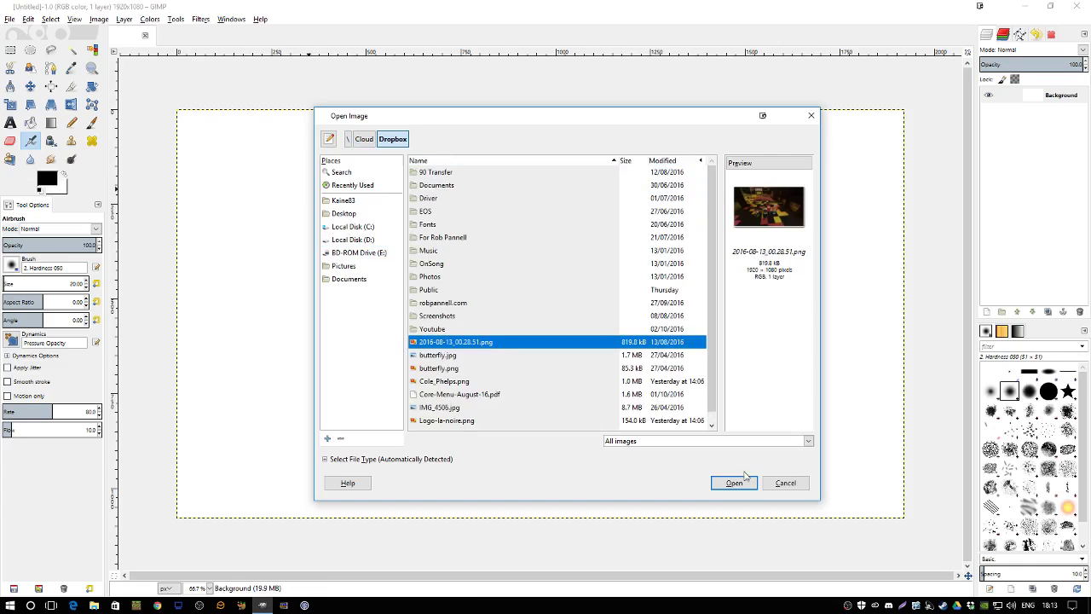
left_click(739, 480)
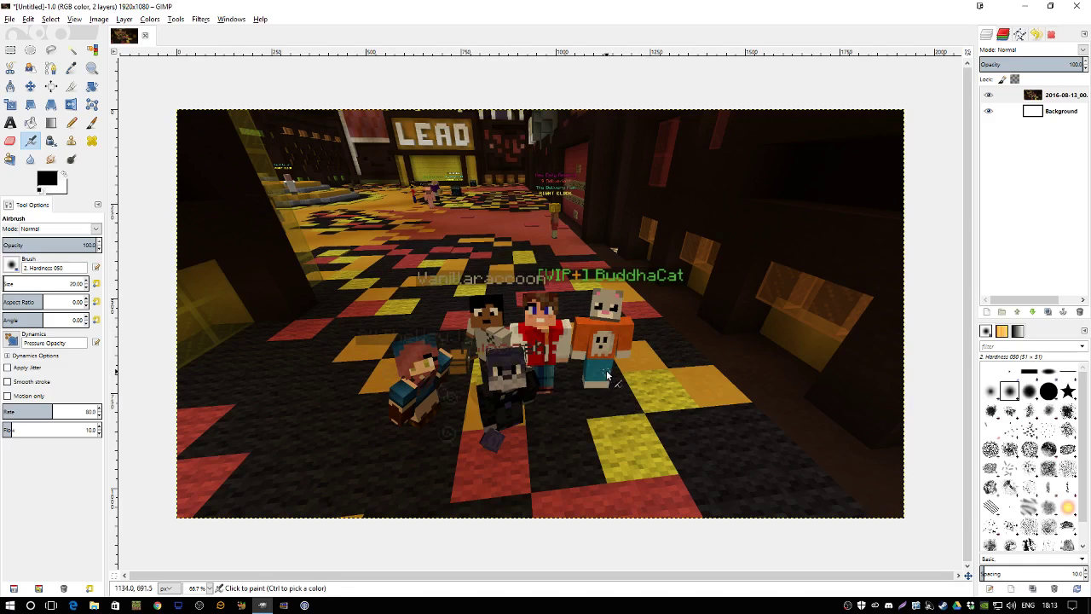
- Try a diagonal linear blue gradient across the screenshot layer with the Blend tool, keeping the foreground colour, and undo it
key("r")
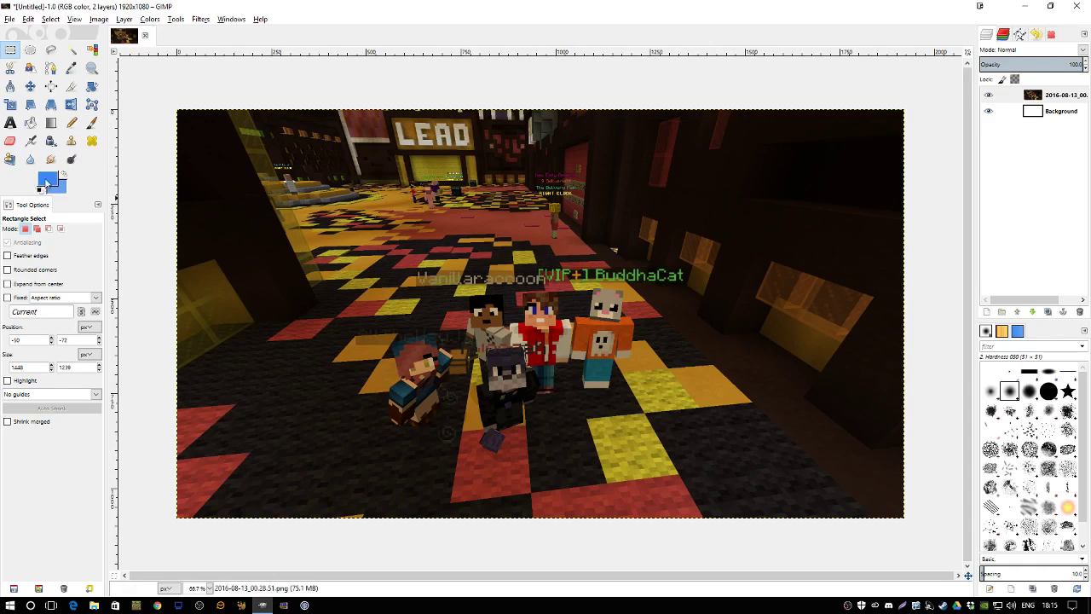
left_click(51, 122)
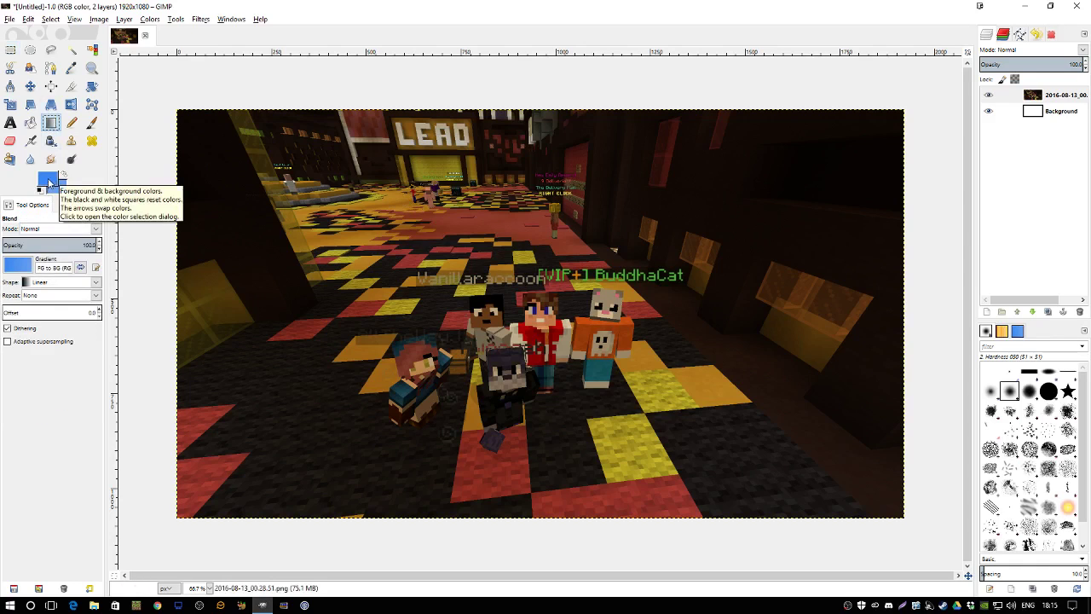
left_click(48, 183)
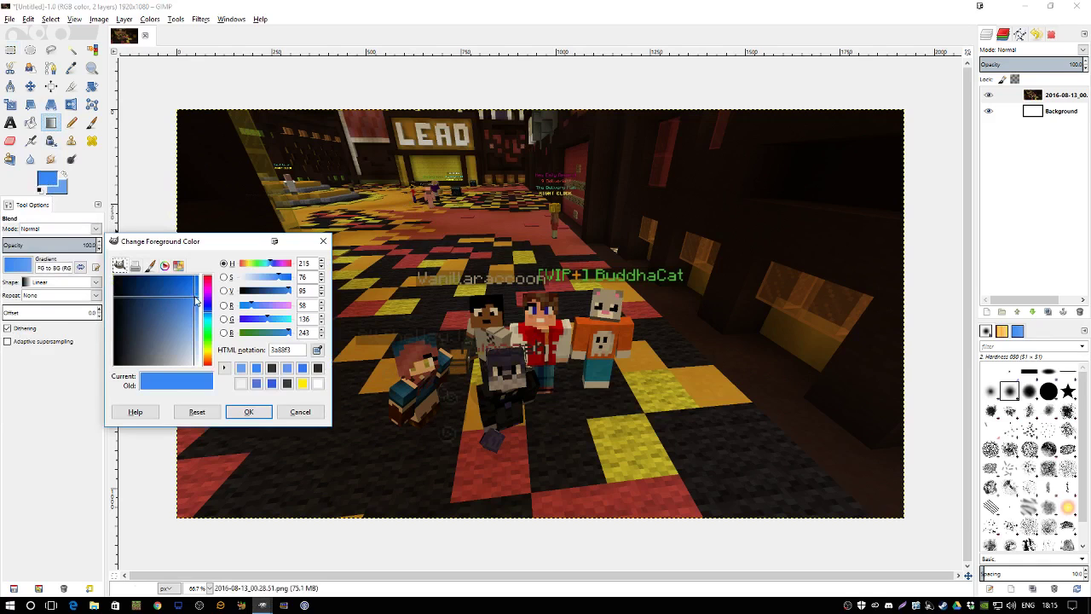
left_click(246, 413)
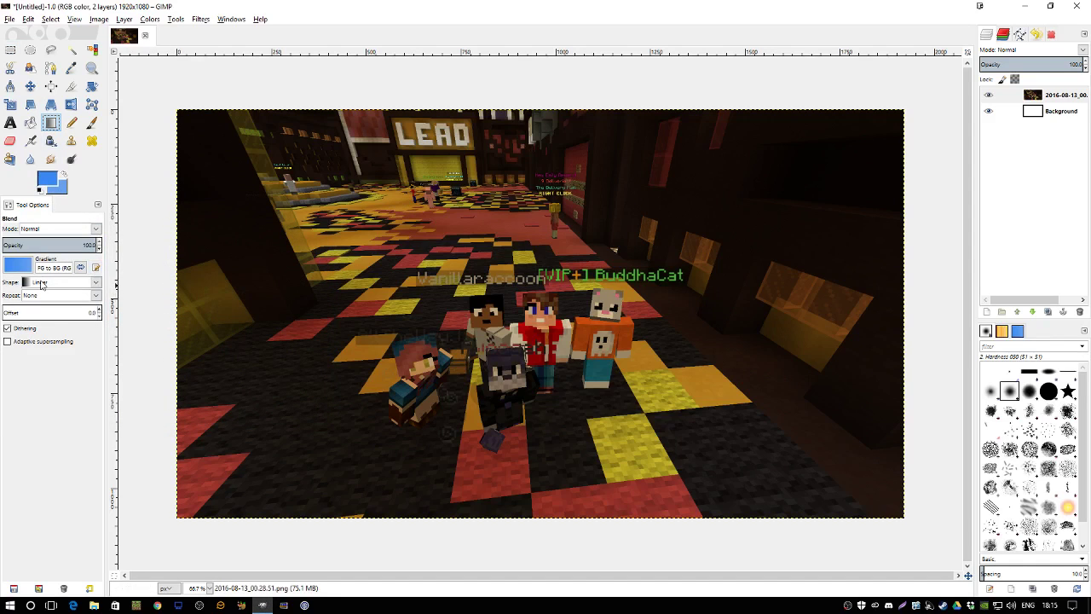
left_click_drag(794, 140, 342, 387)
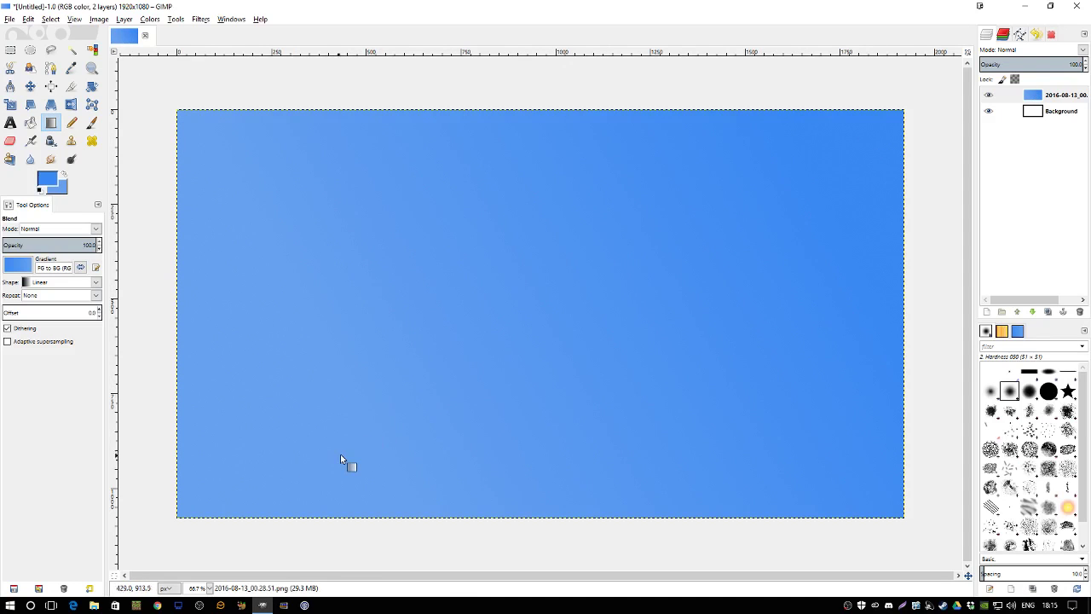
key("ctrl+z")
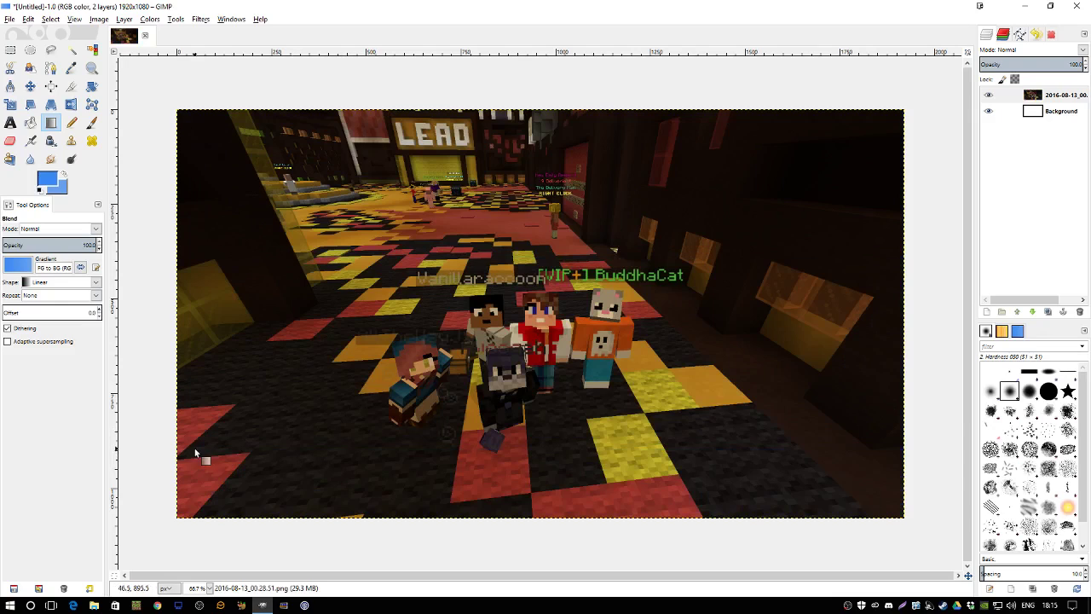
- Set the gradient shape to Radial and try two blue radial gradients of different sizes centred in the layer's upper right area
left_click(43, 283)
left_click(45, 323)
left_click_drag(738, 218, 456, 373)
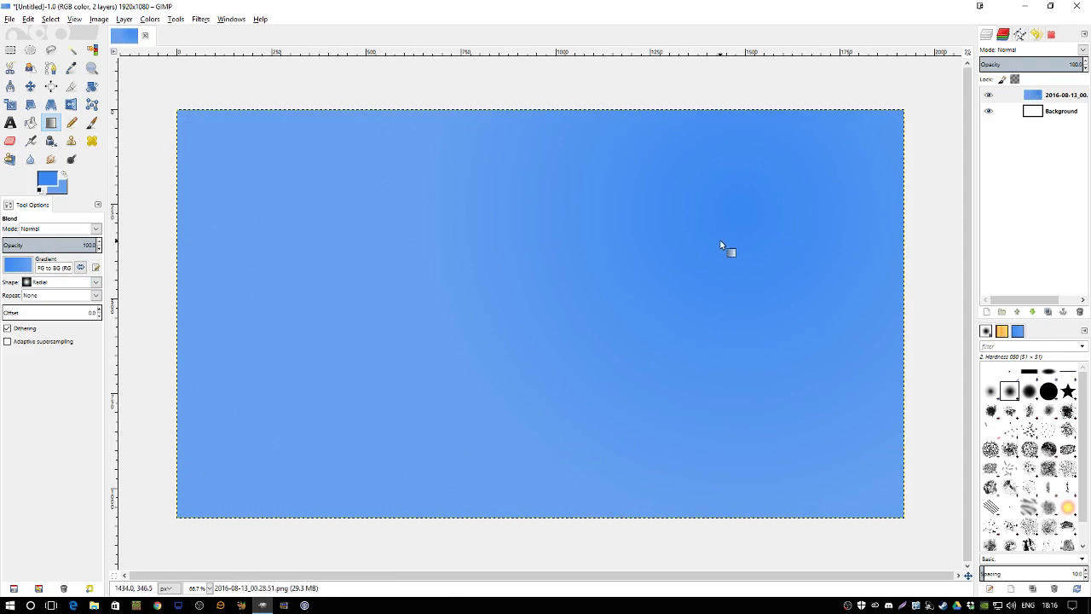
left_click_drag(719, 239, 555, 314)
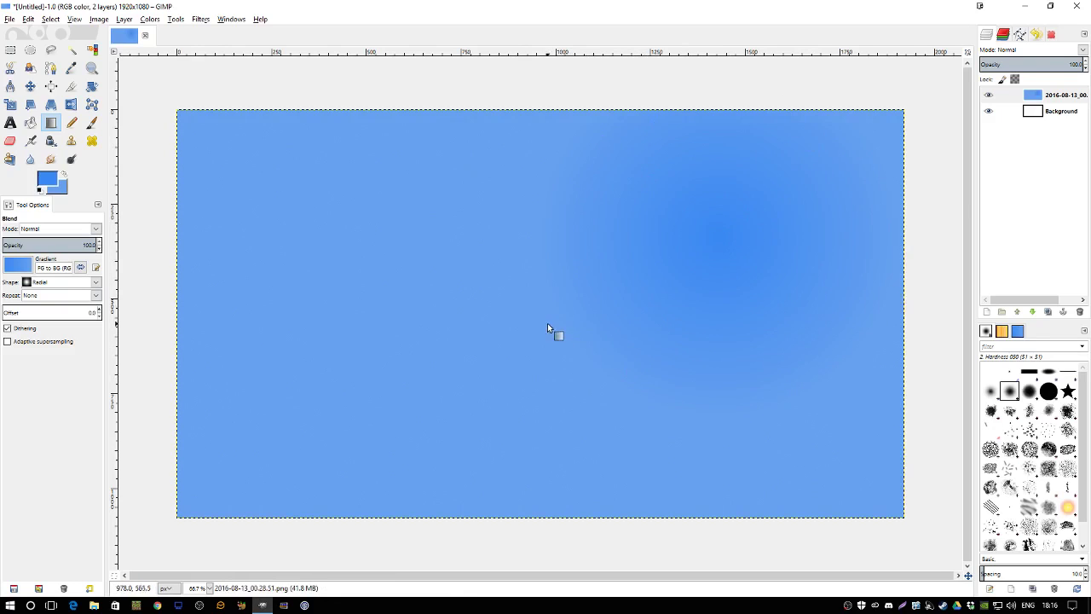
- Change the foreground colour to the darker blue 0e56b7
left_click(47, 182)
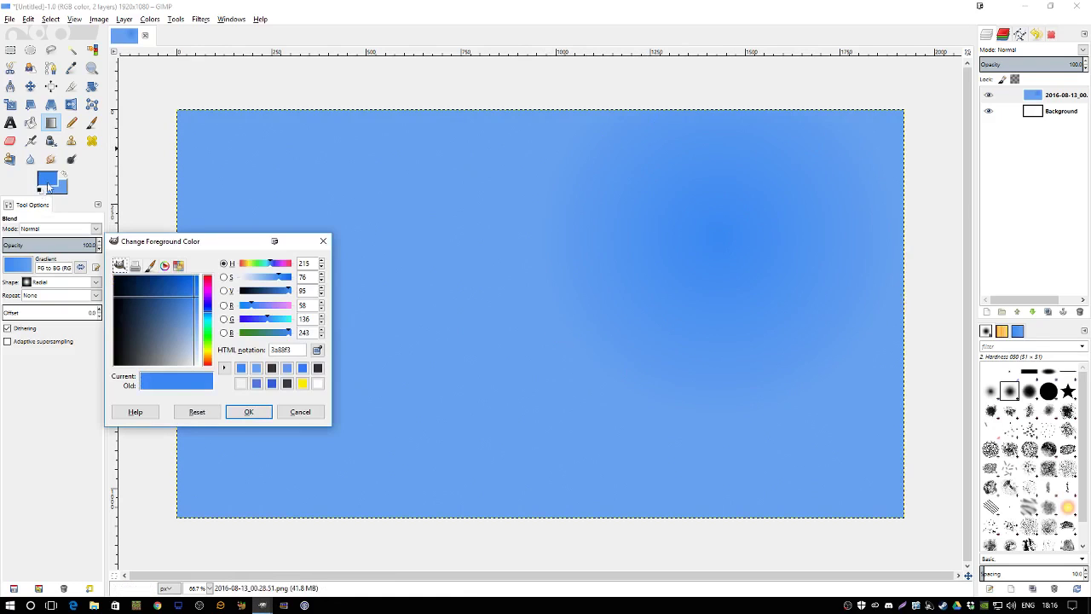
left_click_drag(189, 303, 191, 316)
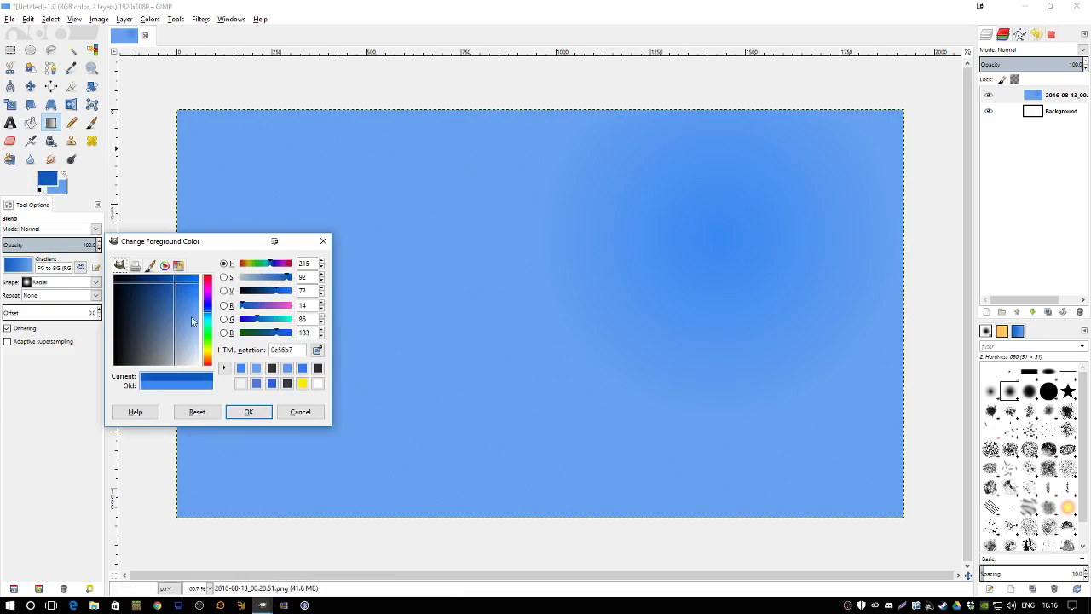
left_click(248, 411)
- Try a radial gradient with the darker blue, switch the shape back to Linear, and undo all gradients on the screenshot layer
left_click_drag(758, 254, 541, 313)
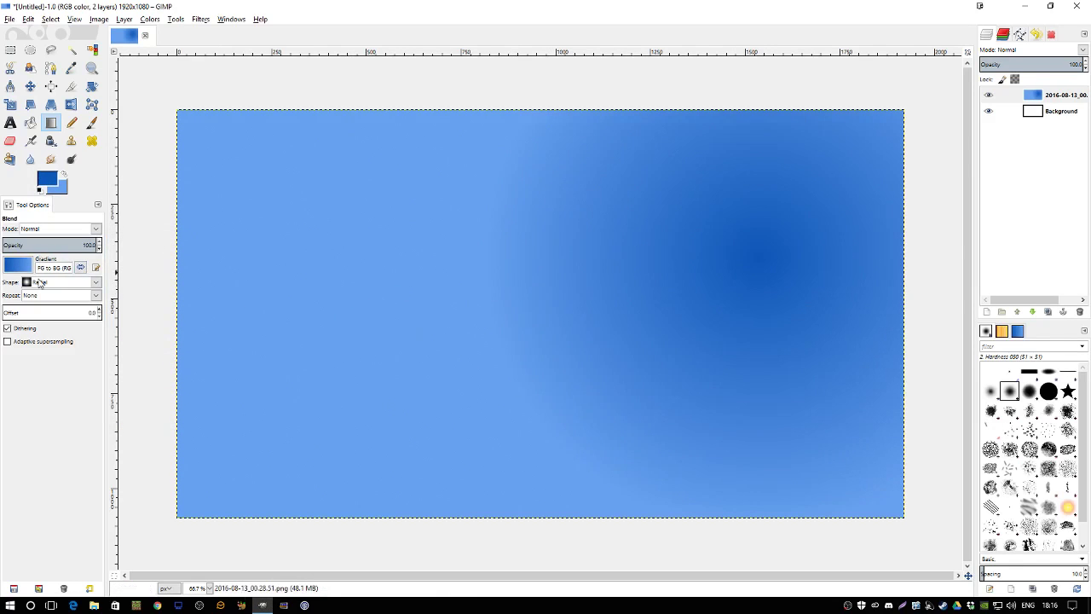
left_click(38, 282)
left_click(43, 295)
key("ctrl+z")
key("ctrl+z")
key("ctrl+z")
key("ctrl+z")
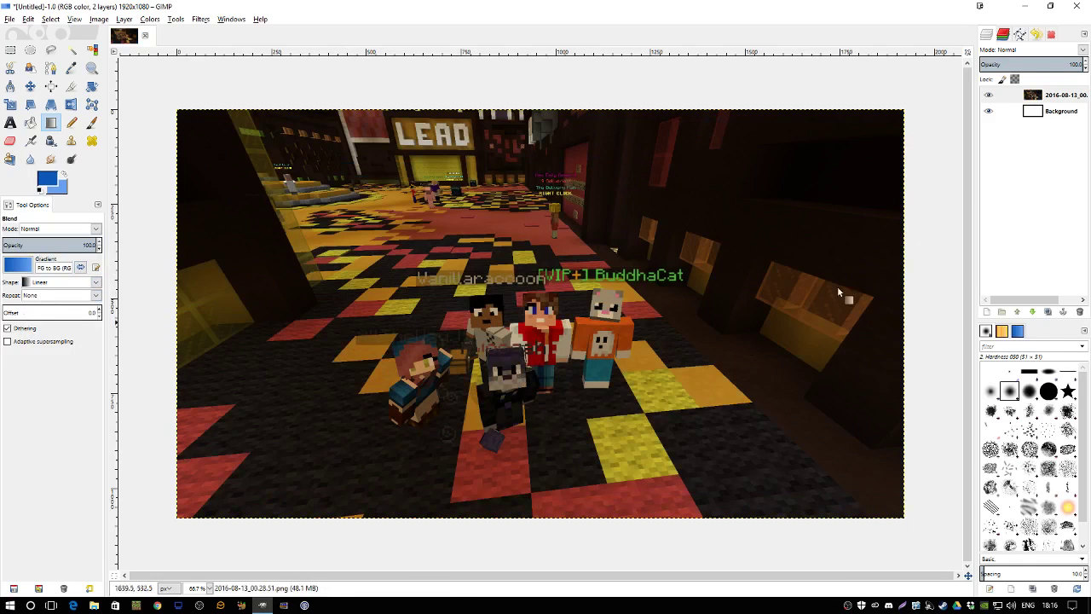
- Add a transparent 1920 × 1080 px layer above the screenshot and fill it with a vertical linear gradient, dark blue above and light blue below
right_click(1032, 96)
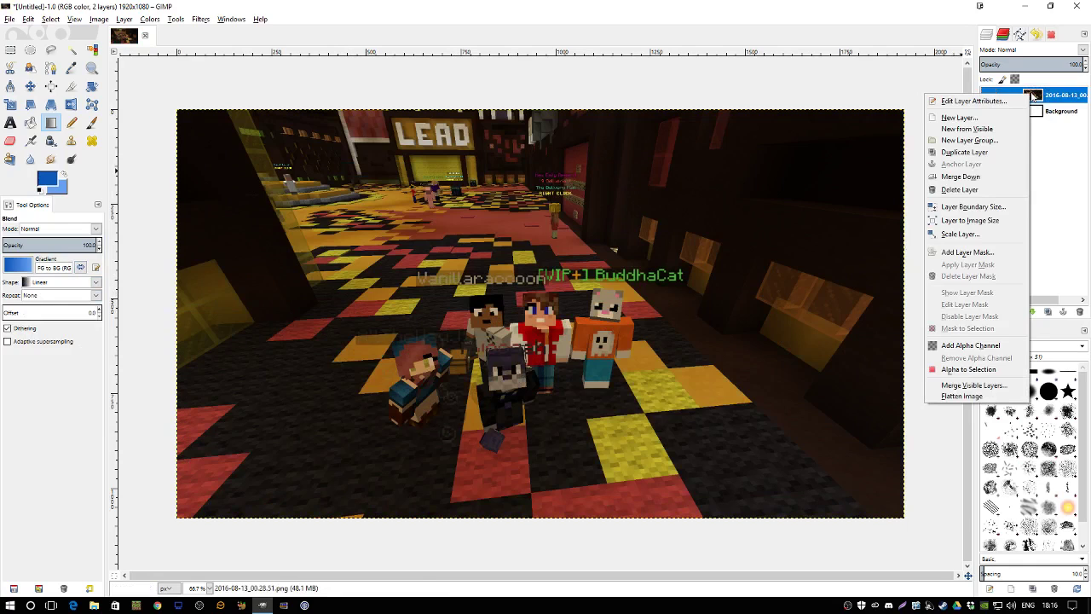
left_click(1000, 120)
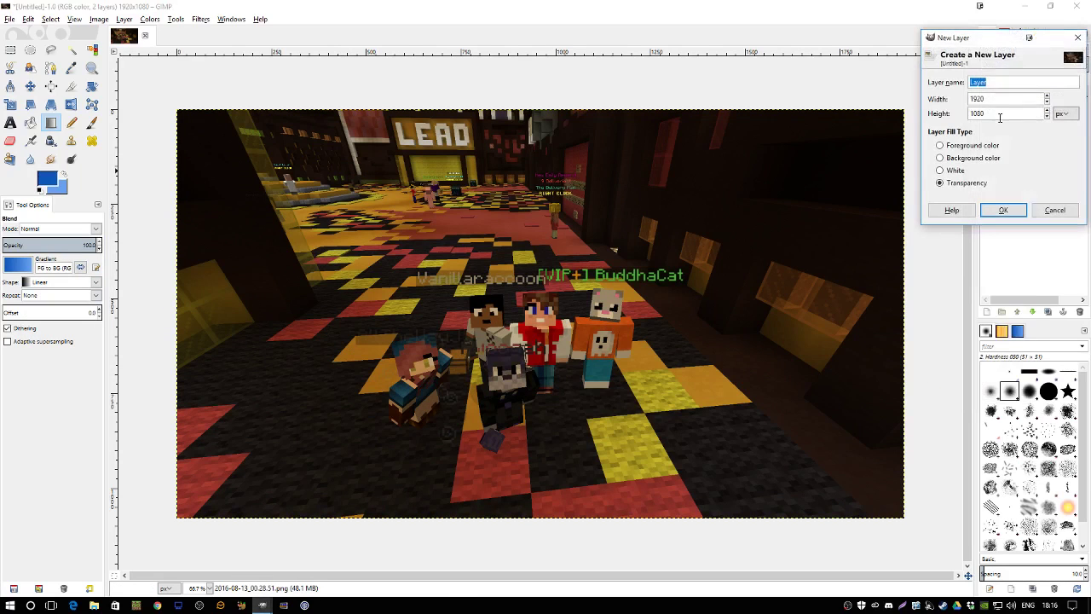
left_click(1003, 210)
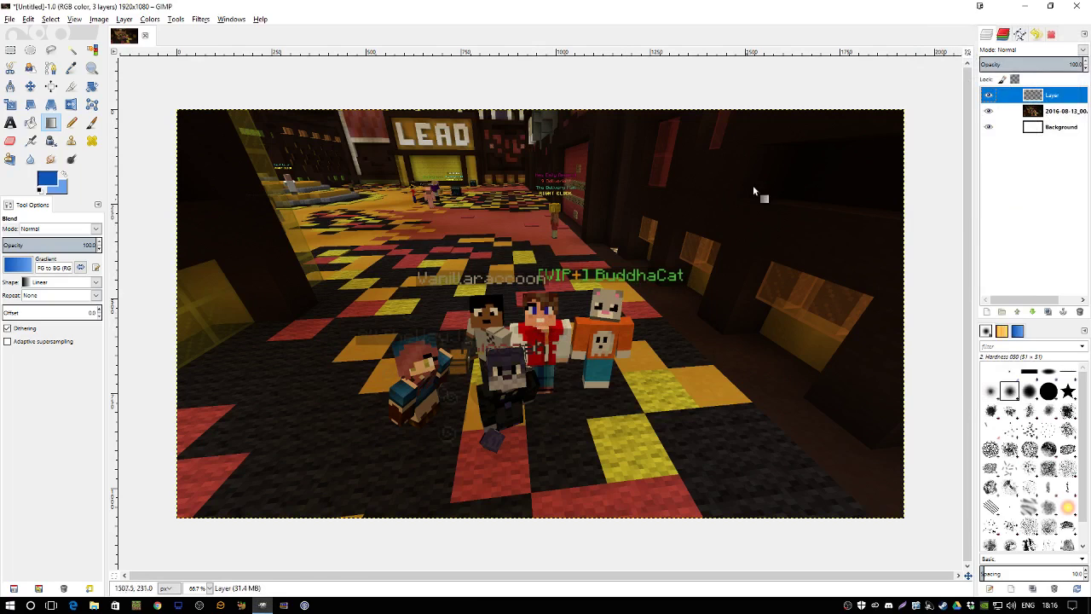
left_click_drag(822, 139, 811, 466)
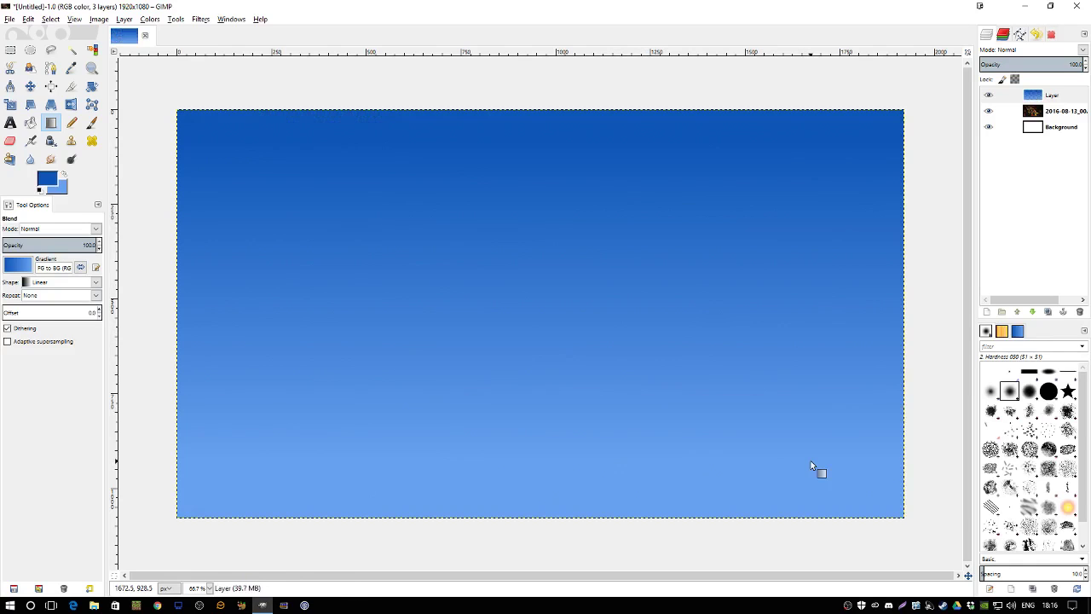
- Select a rectangle of about 1440 × 1230 px covering the left part of the image, and feather it by the preset amount
left_click(10, 49)
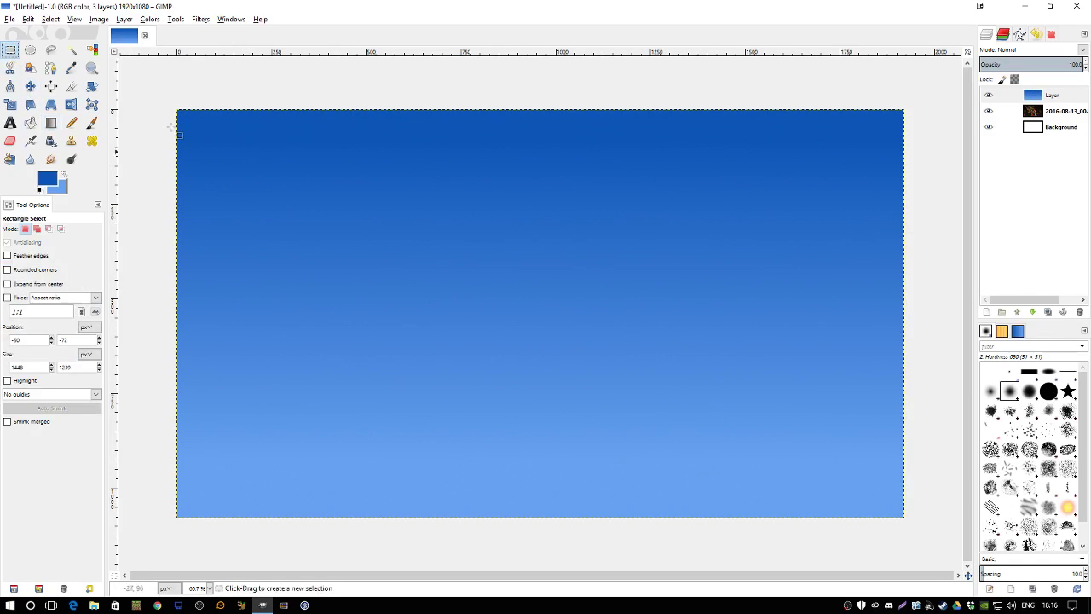
left_click_drag(158, 76, 704, 542)
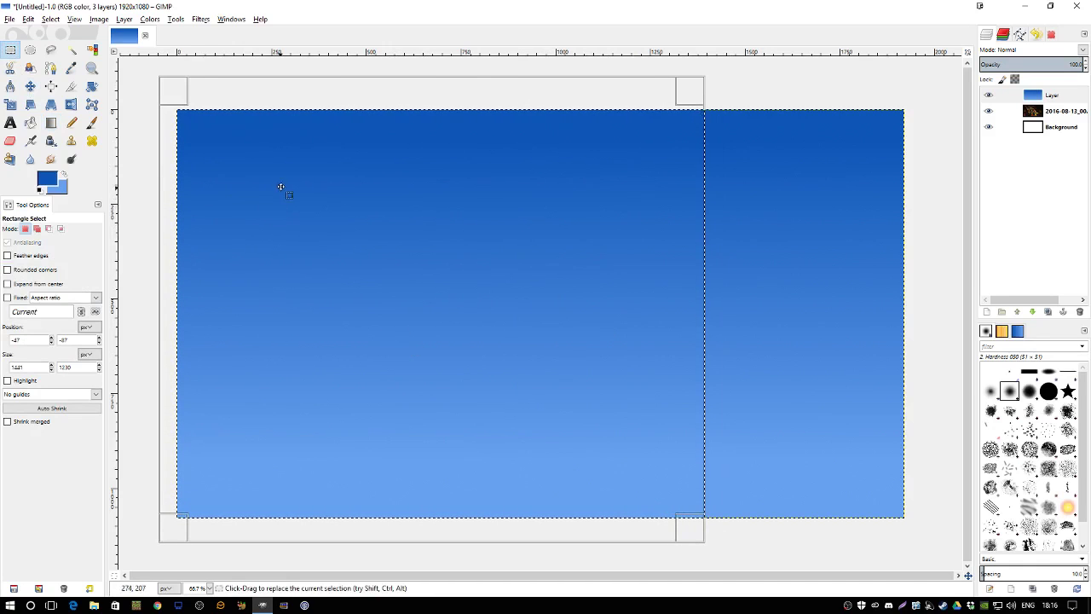
left_click(53, 20)
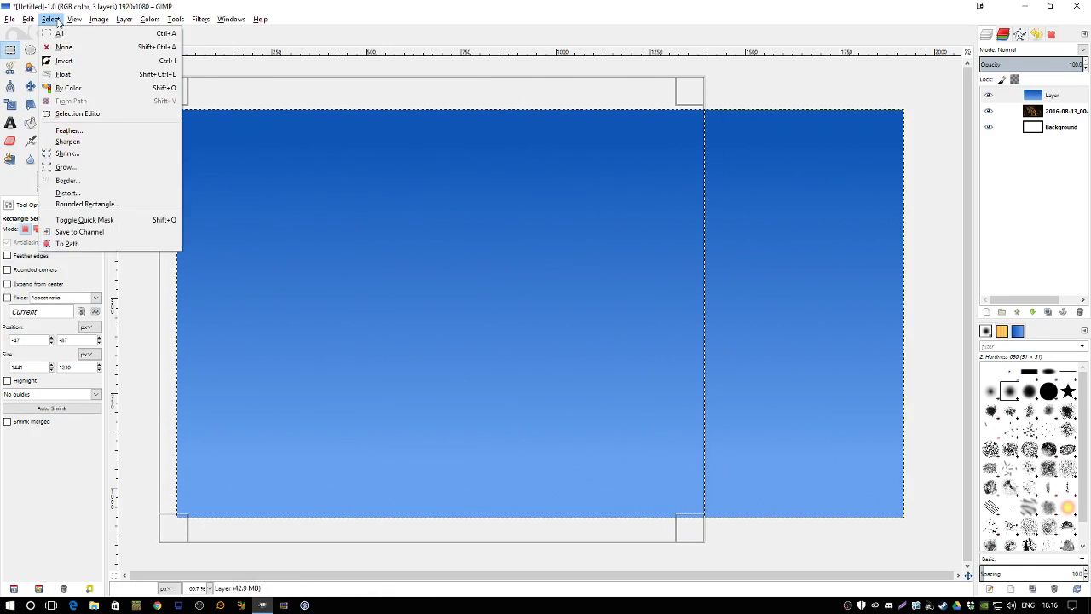
left_click(69, 131)
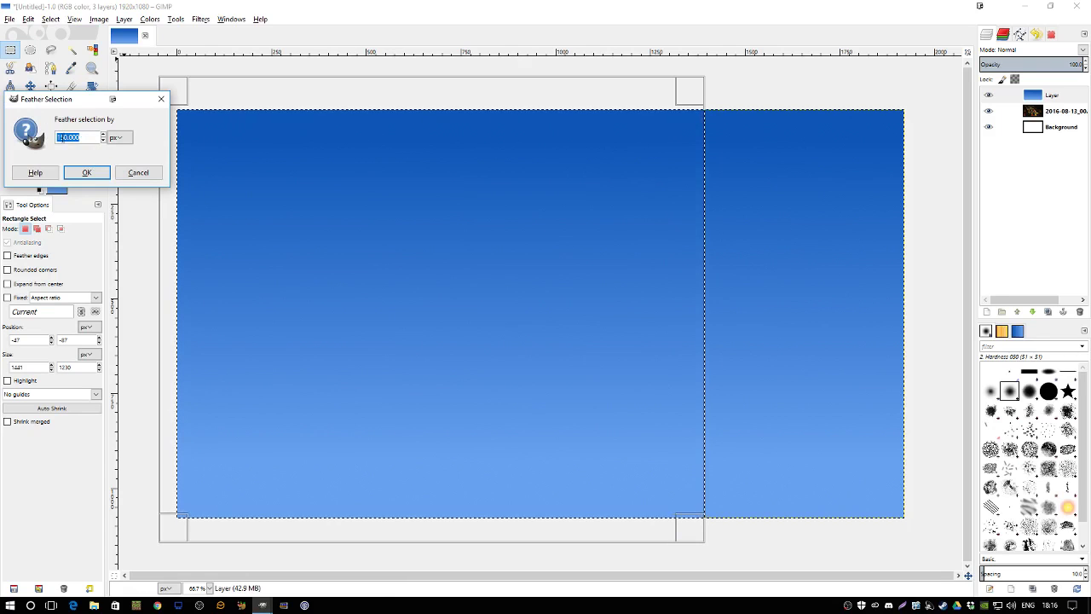
left_click(86, 173)
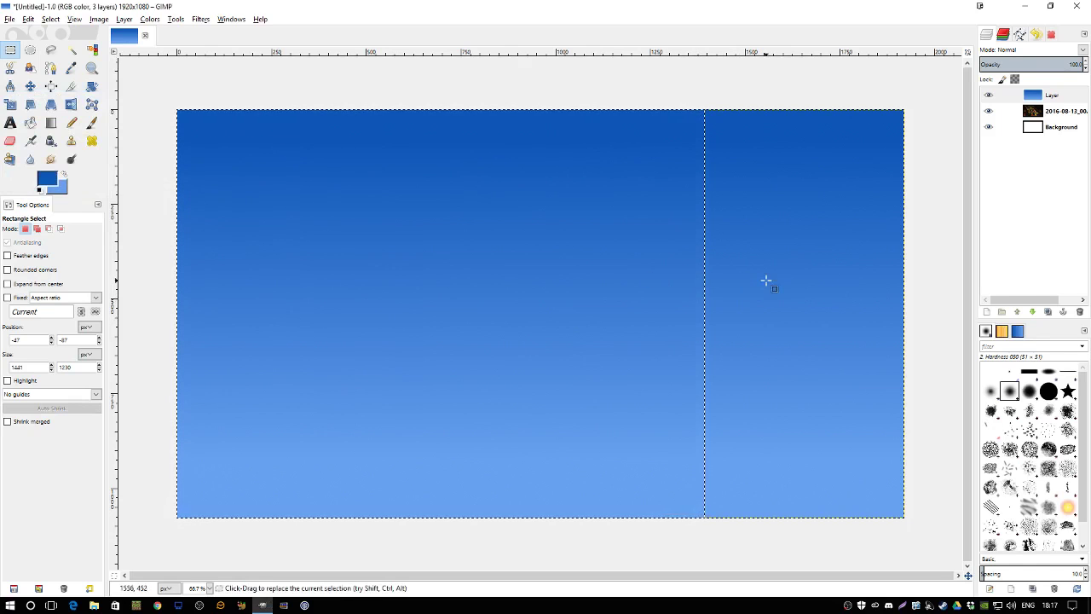
- Try deleting the feathered area from the gradient layer and clearing the selection, and undo both changes
key("Delete")
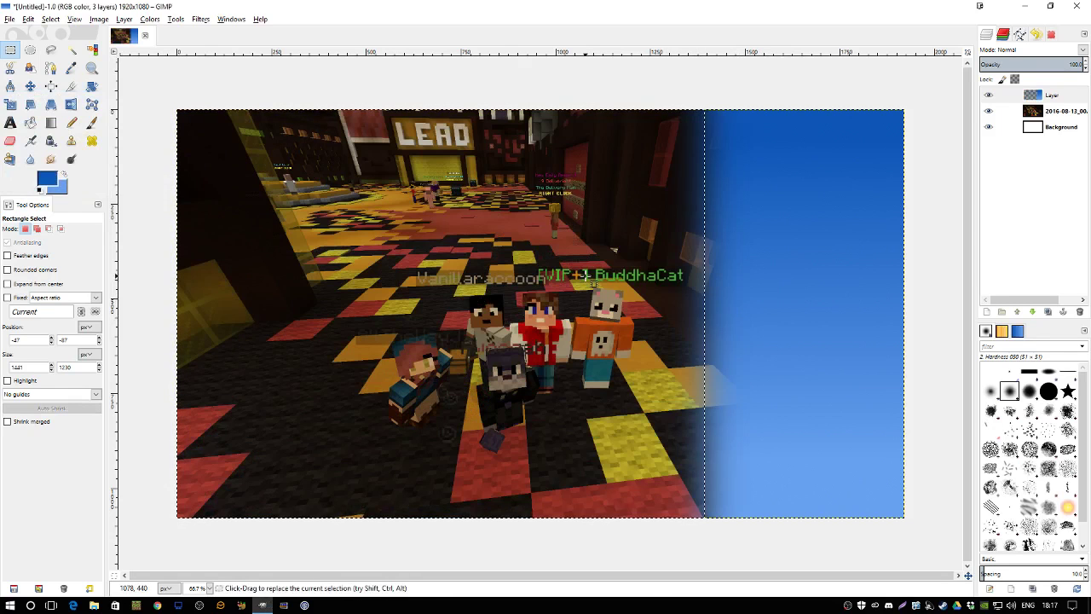
left_click(607, 89)
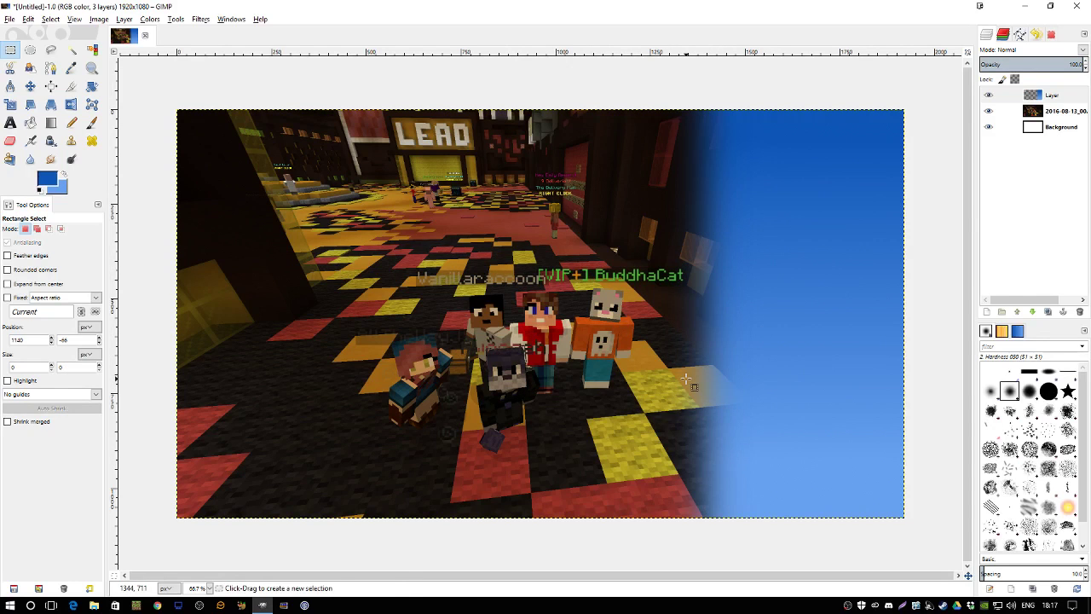
key("ctrl+z")
key("ctrl+z")
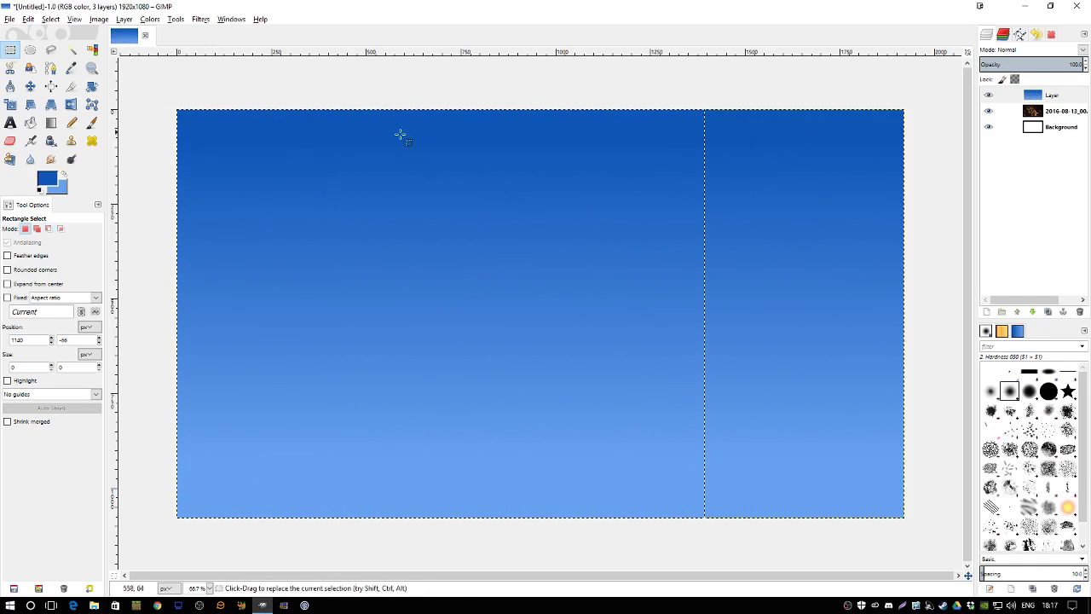
- Delete the selected left part of the gradient layer so the screenshot shows through, and clear the selection
left_click(29, 19)
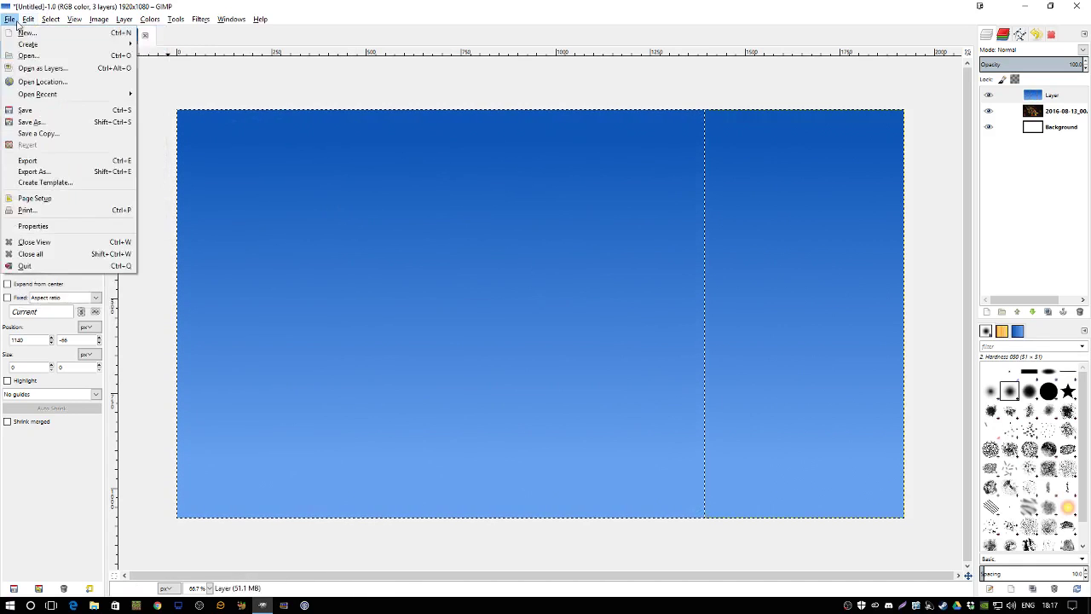
left_click(17, 23)
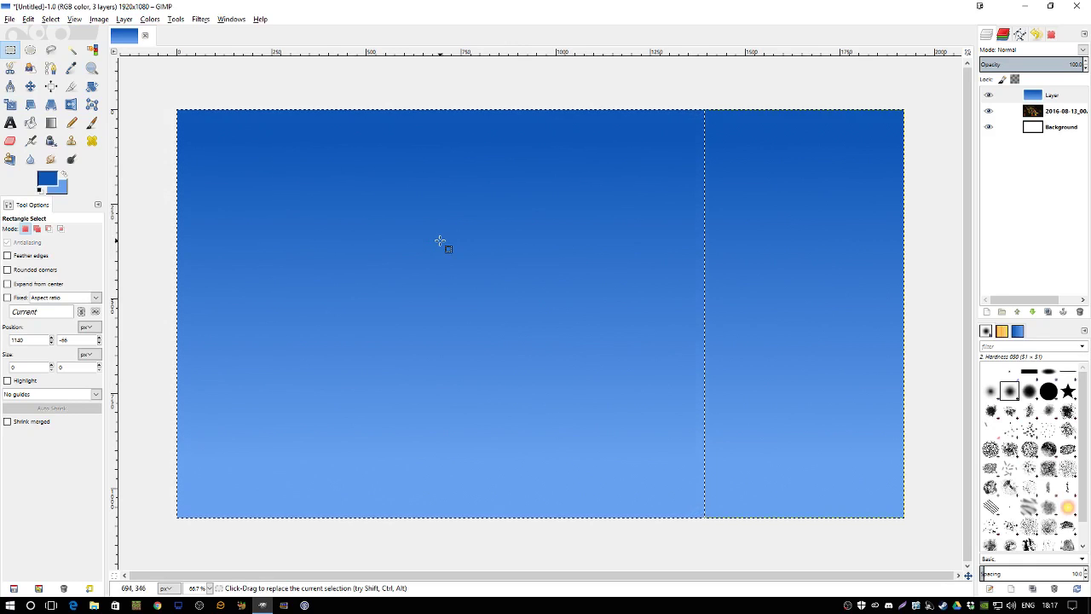
key("Delete")
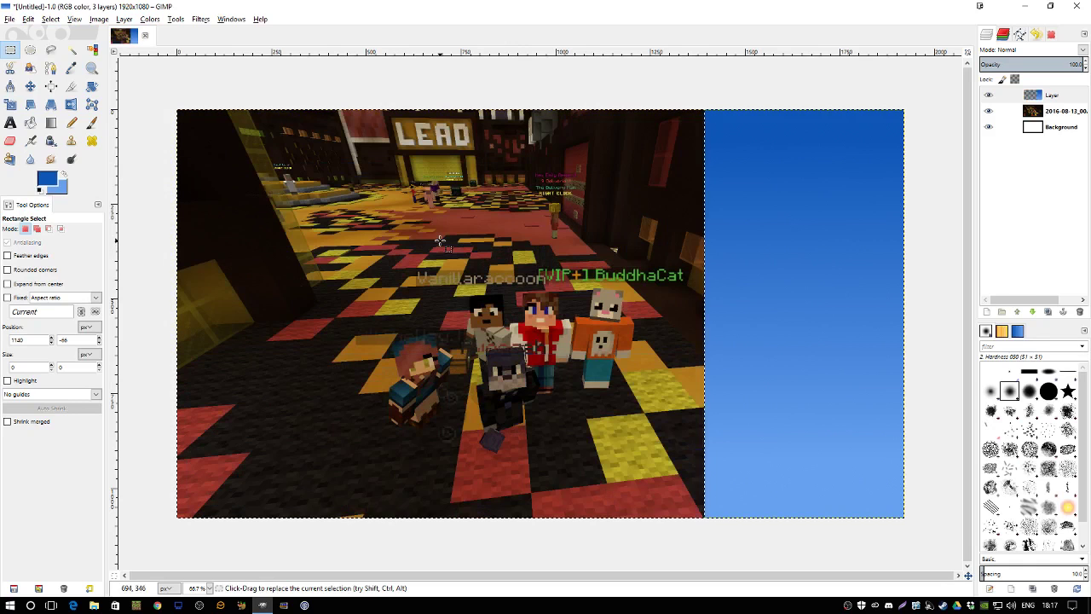
left_click(644, 102)
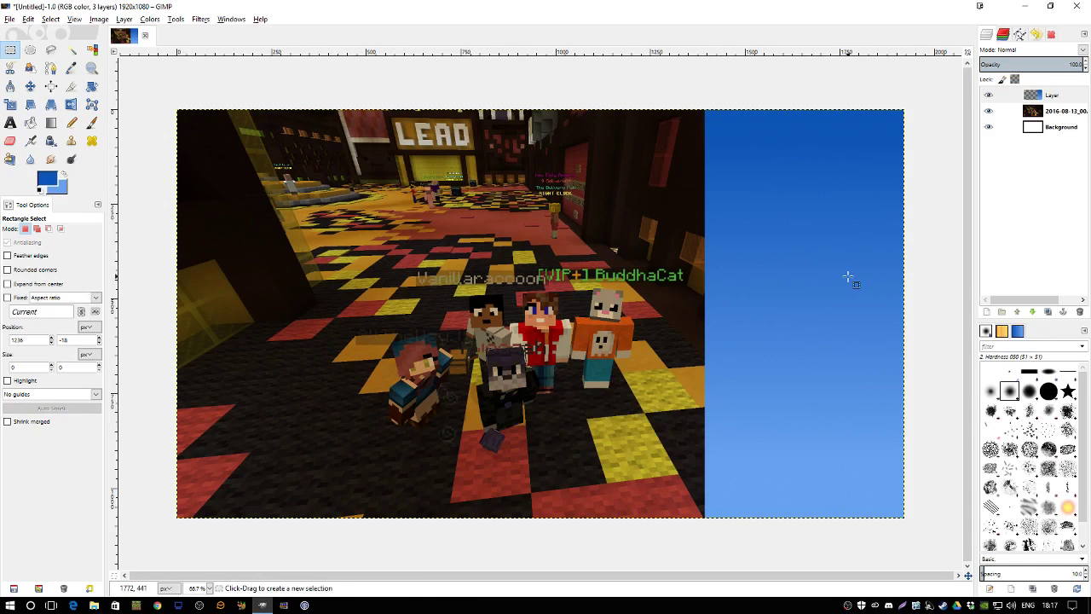
- Select the gradient layer's remaining opaque area from its alpha, and set the colours to white foreground and black background
left_click(1038, 98)
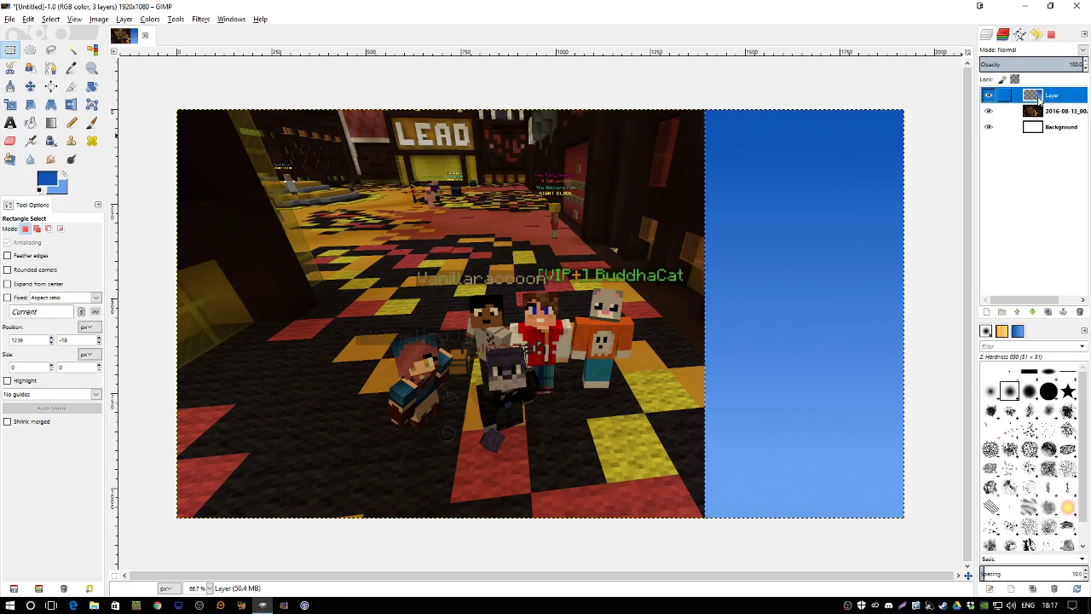
left_click(38, 193)
left_click(63, 175)
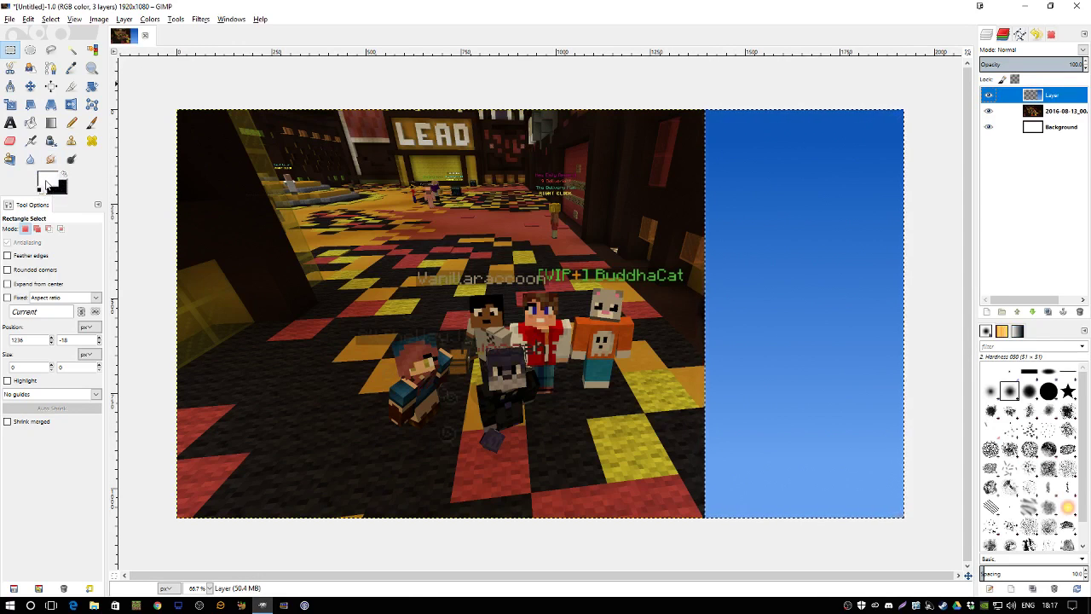
- Stroke the selection with a solid white line 5 px wide, and clear the selection
left_click(31, 20)
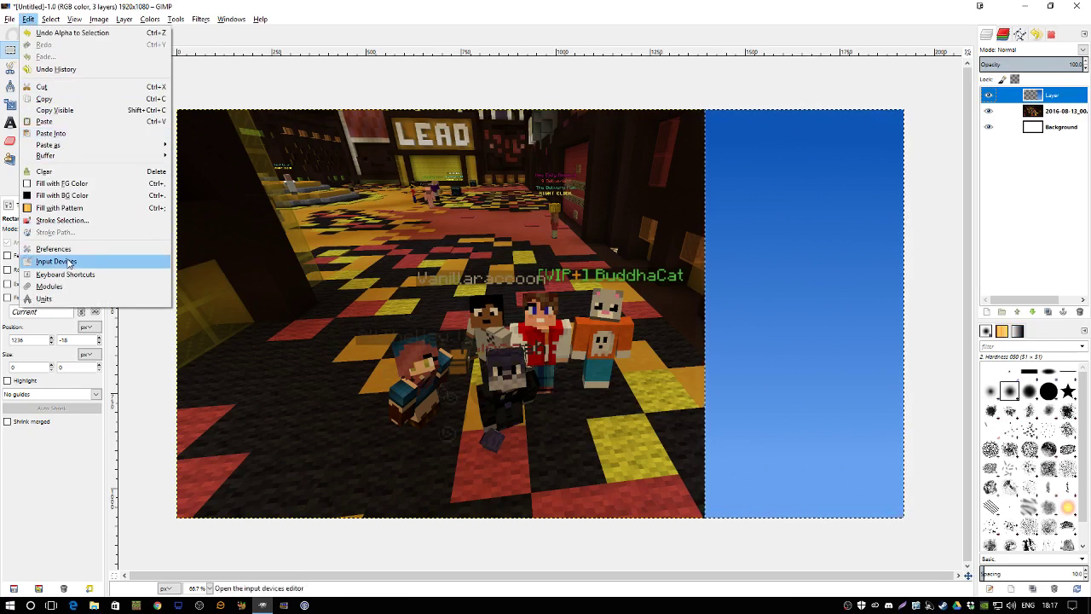
left_click(68, 220)
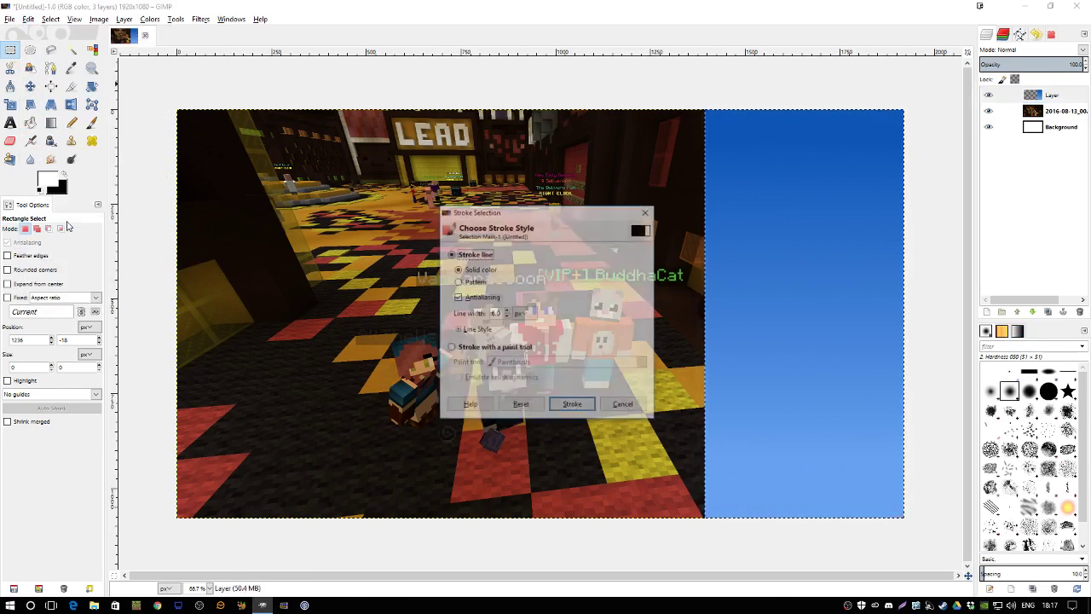
left_click(507, 317)
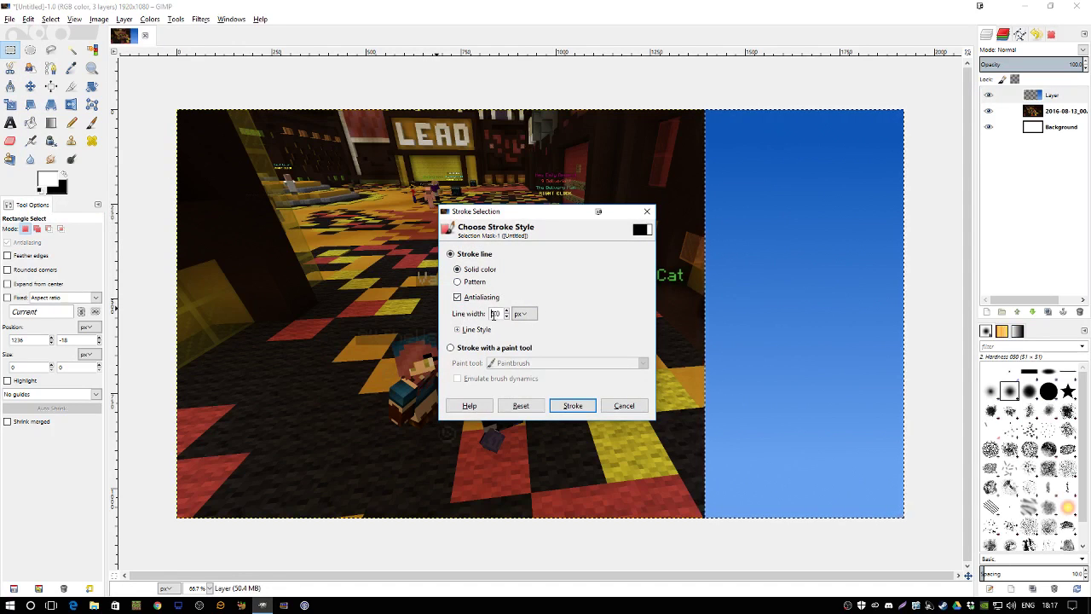
left_click(573, 408)
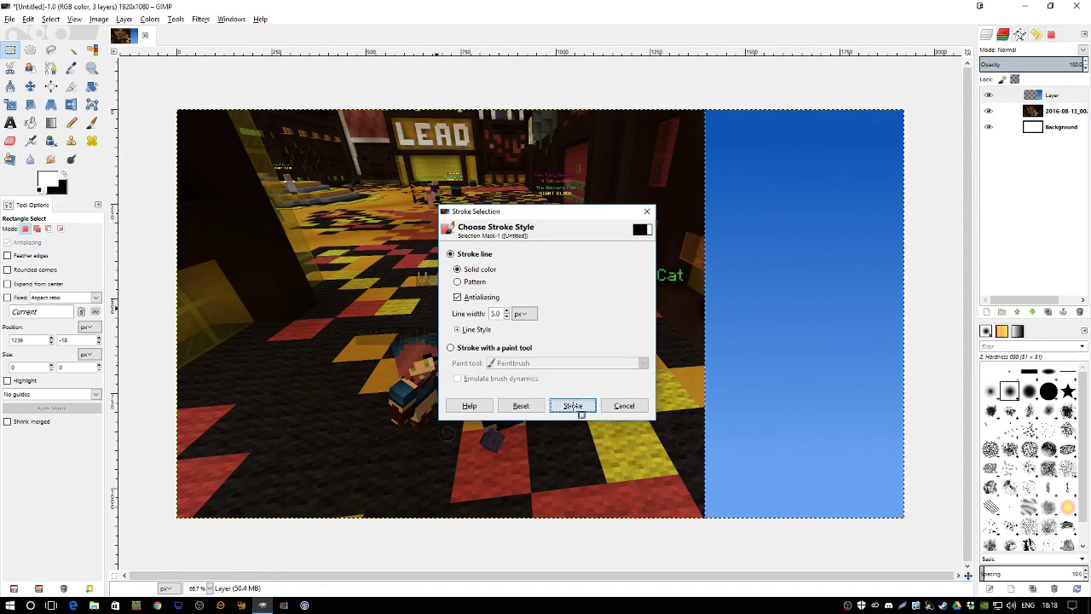
left_click(12, 55)
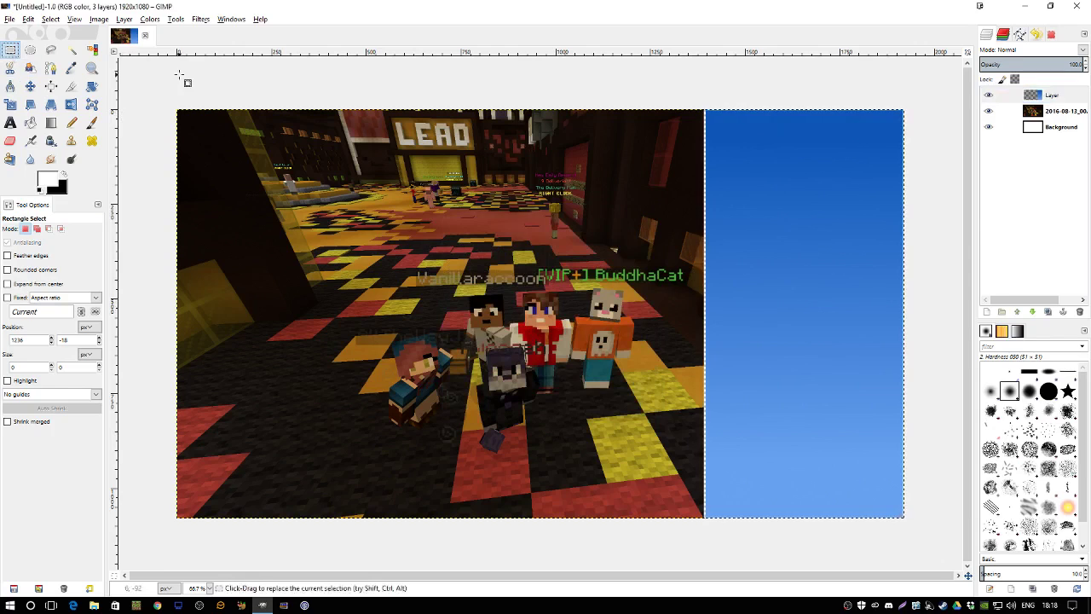
left_click(179, 74)
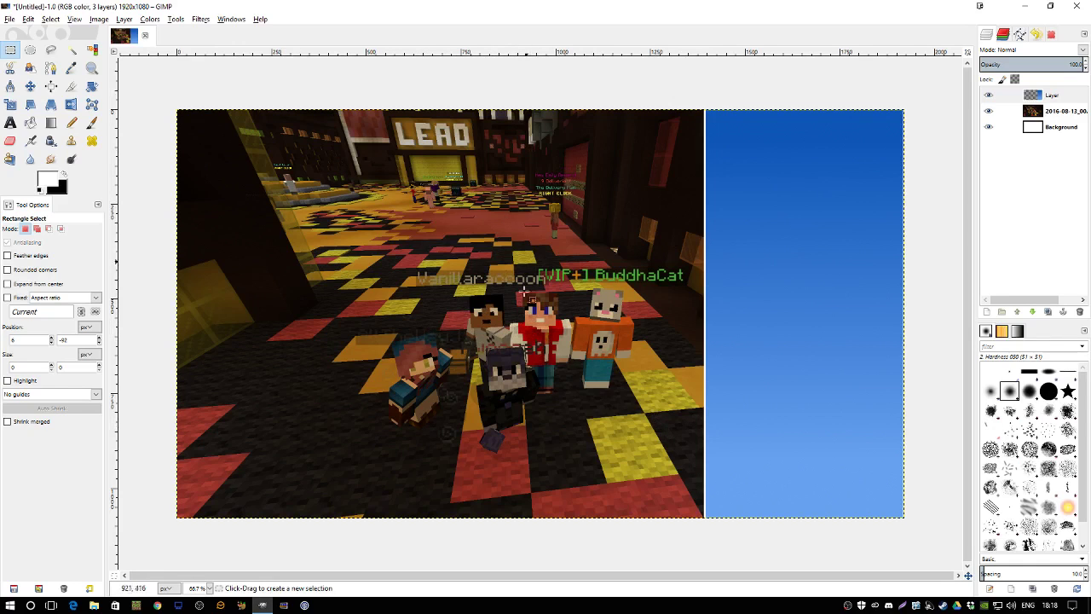
- Scale the screenshot layer to about 2660 × 1496 px and reposition it so the characters are centred in the area beside the gradient
left_click(1041, 113)
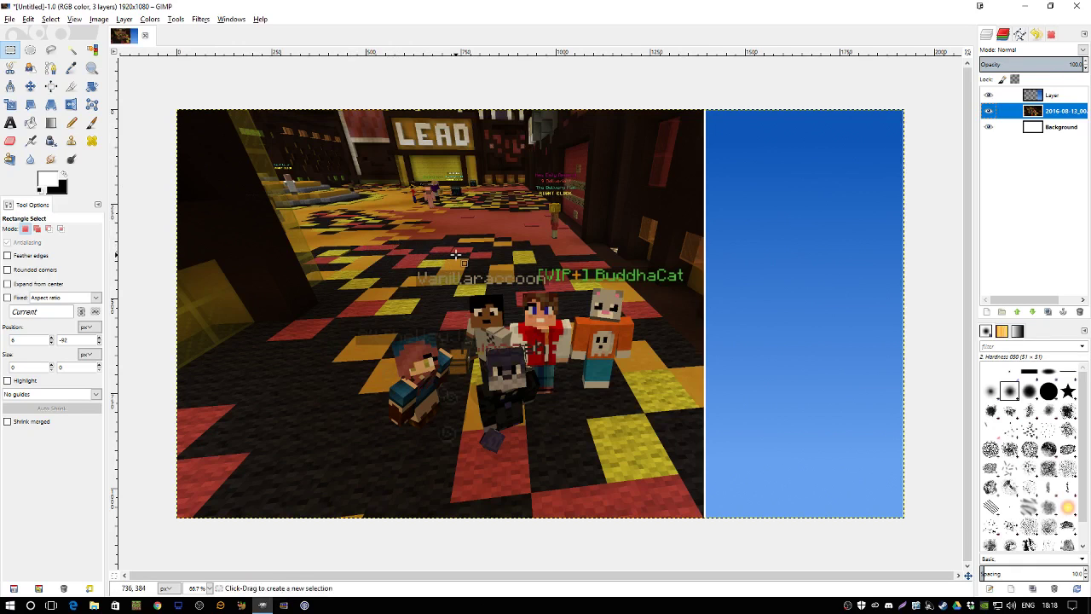
scroll(456, 254, "down", 3)
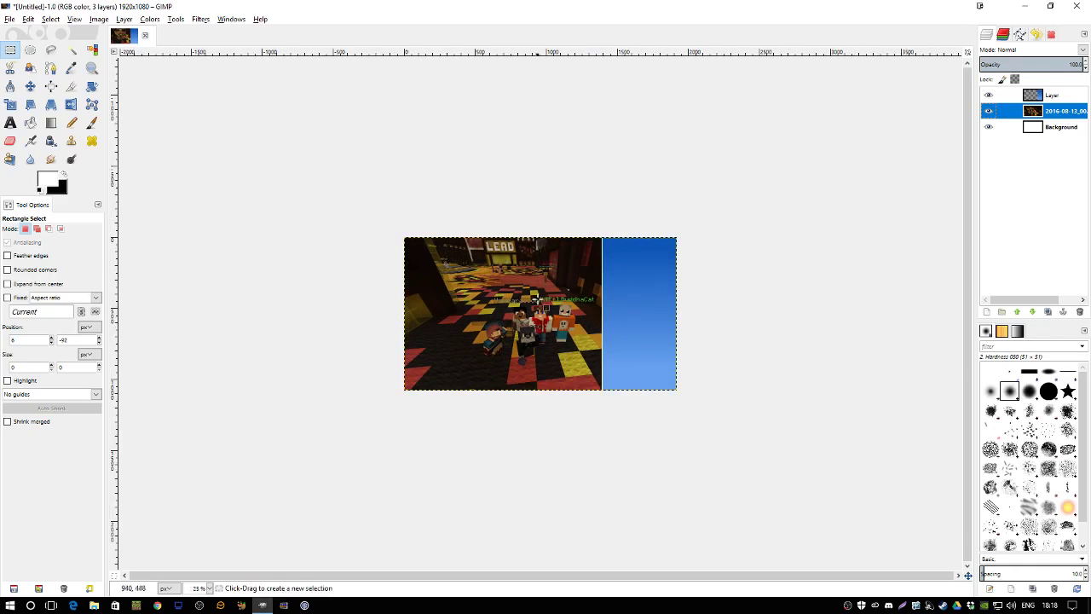
left_click(10, 104)
left_click(473, 333)
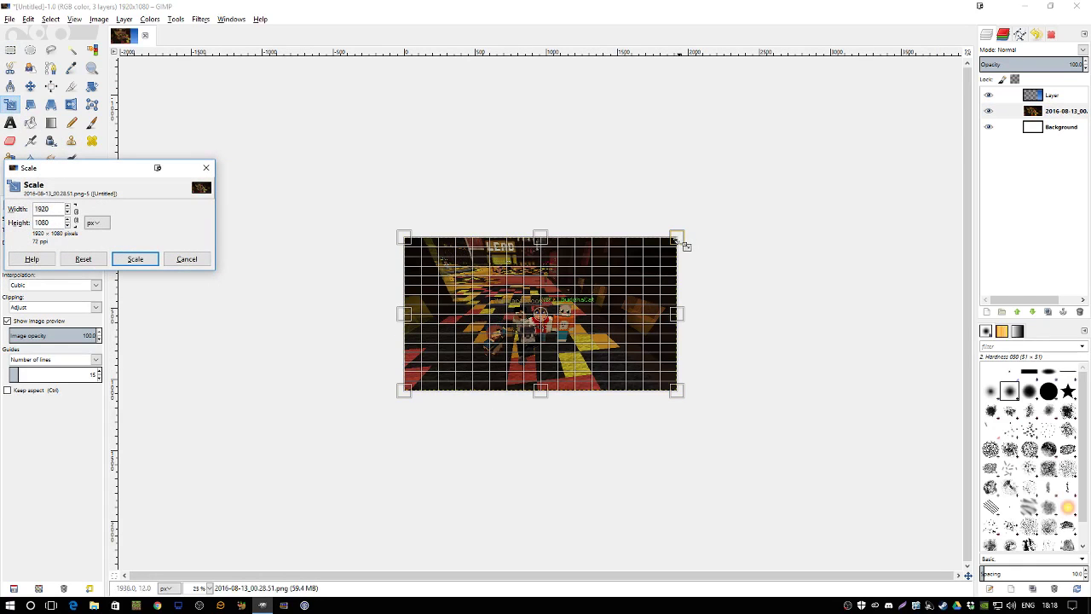
left_click_drag(677, 241, 757, 181)
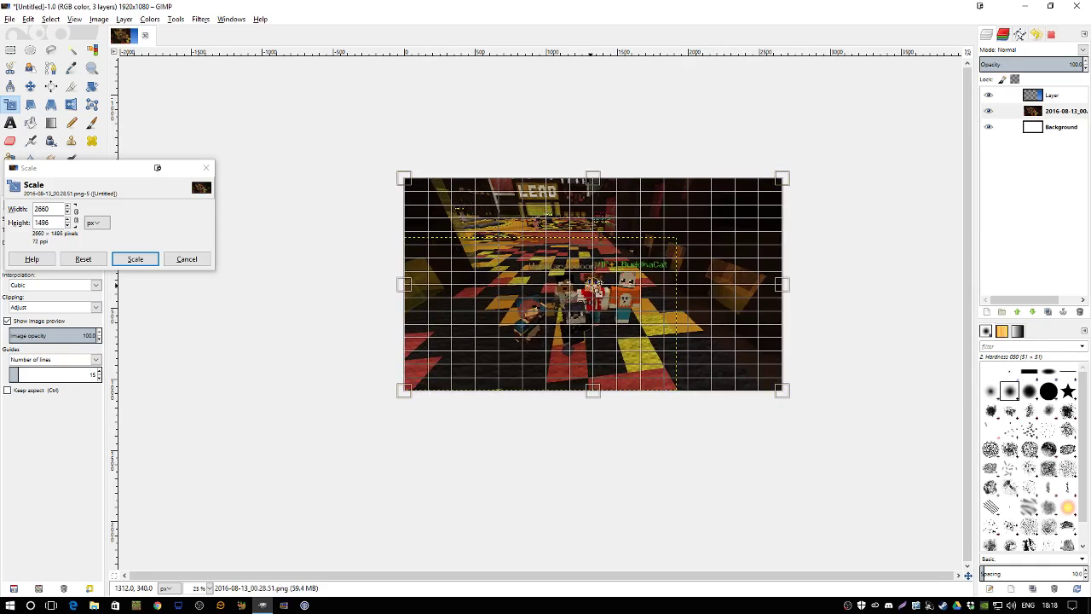
left_click_drag(594, 284, 503, 300)
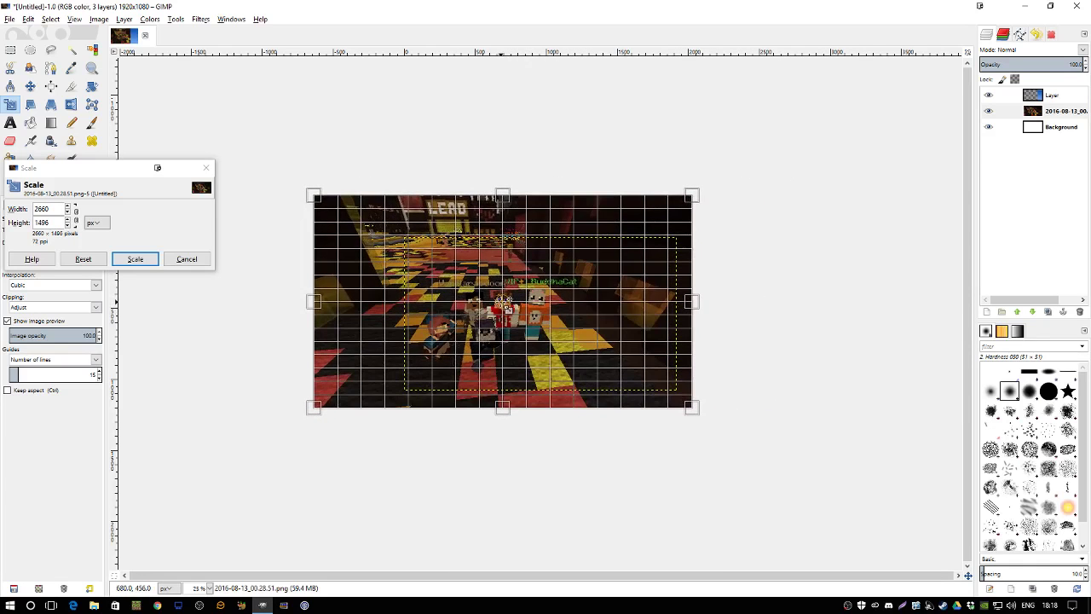
left_click(135, 259)
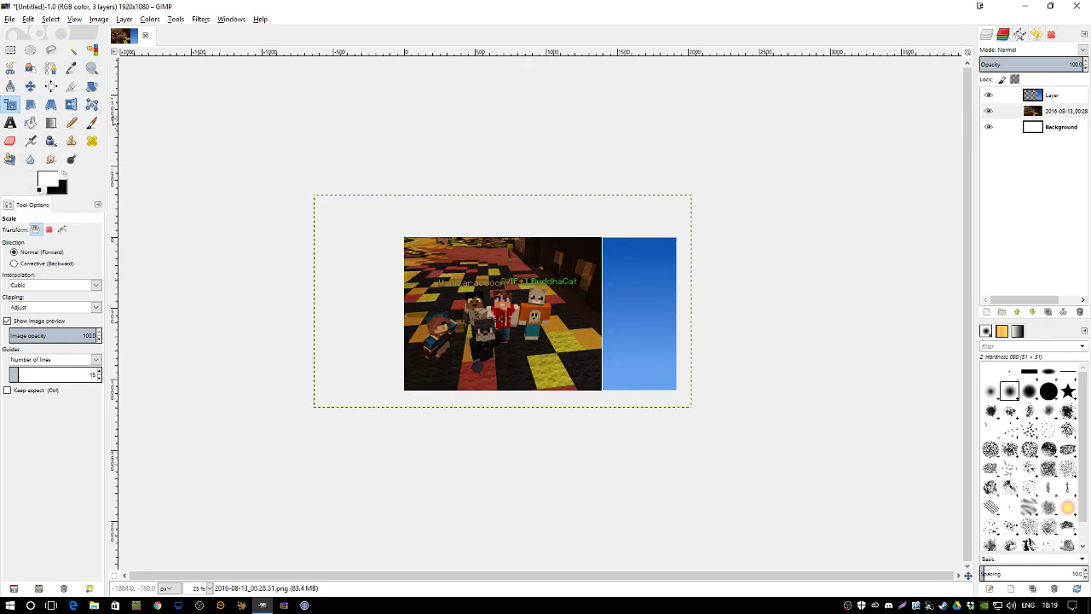
left_click(30, 86)
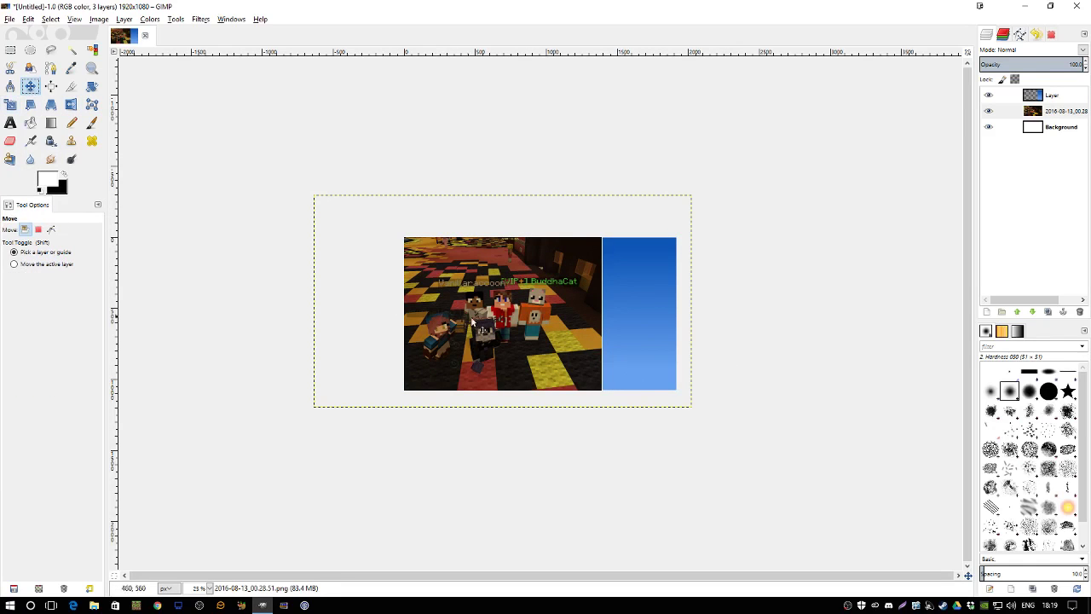
mouse_move(496, 333)
left_mouse_down()
mouse_move(510, 339)
mouse_move(499, 333)
left_mouse_up()
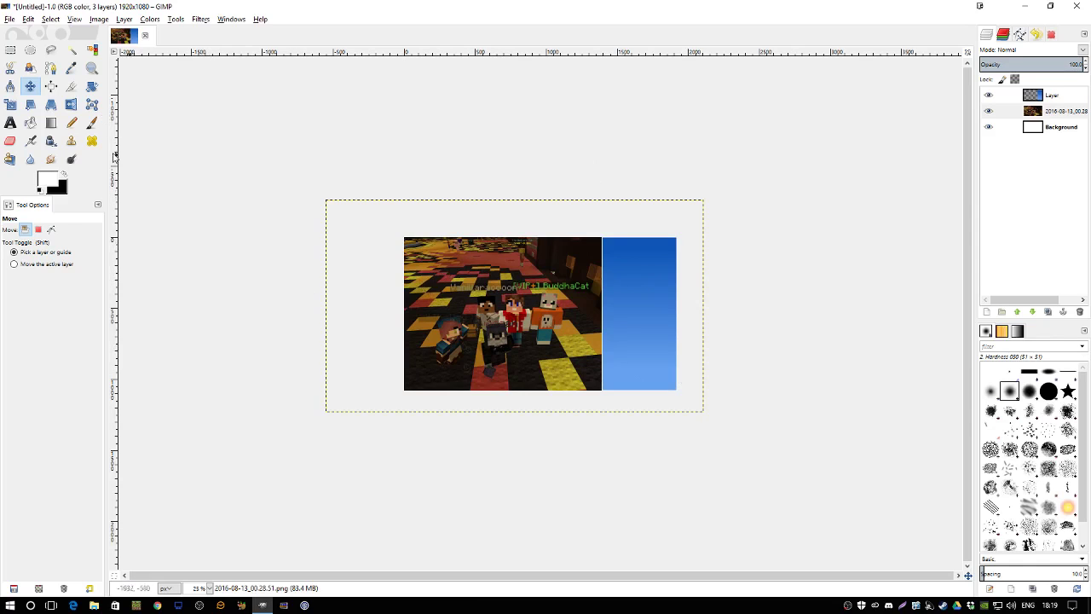
- Set the Text tool's font to Comix Loud
left_click(10, 122)
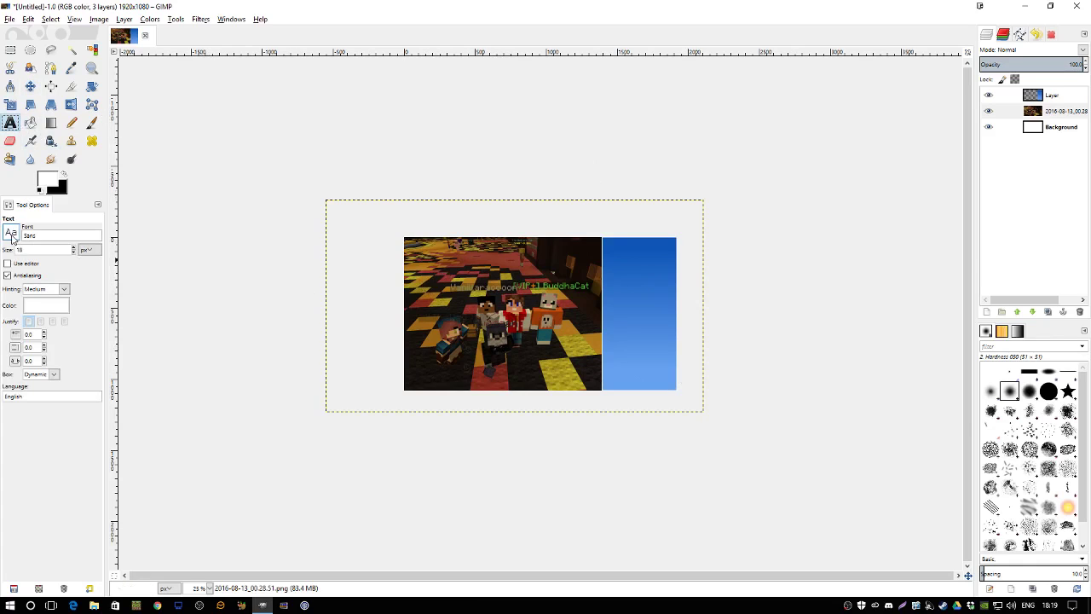
left_click(11, 234)
scroll(50, 299, "up", 3)
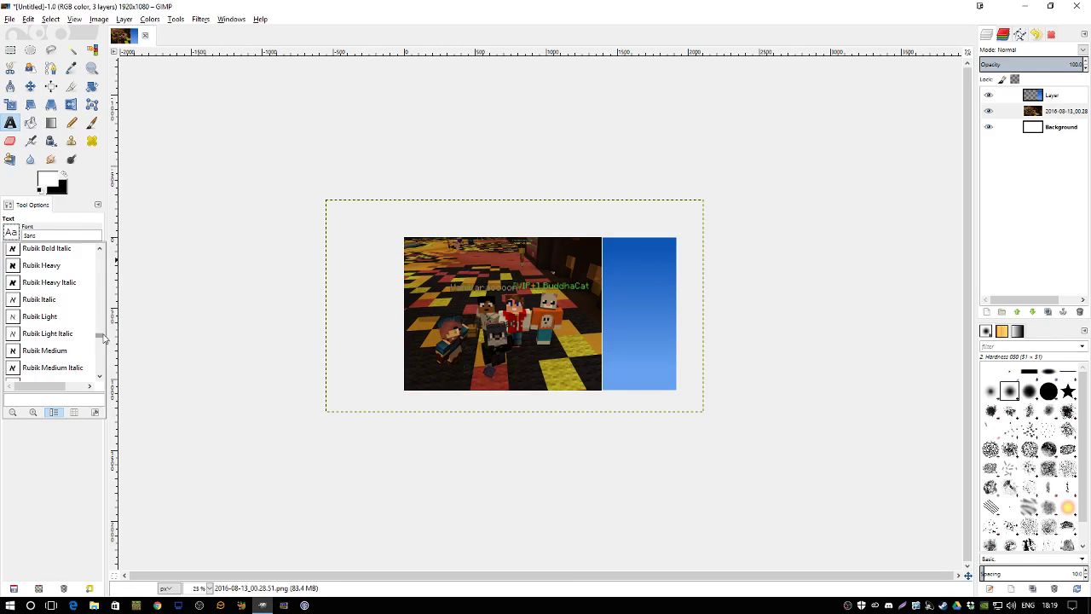
left_click_drag(101, 338, 105, 277)
scroll(49, 315, "down", 3)
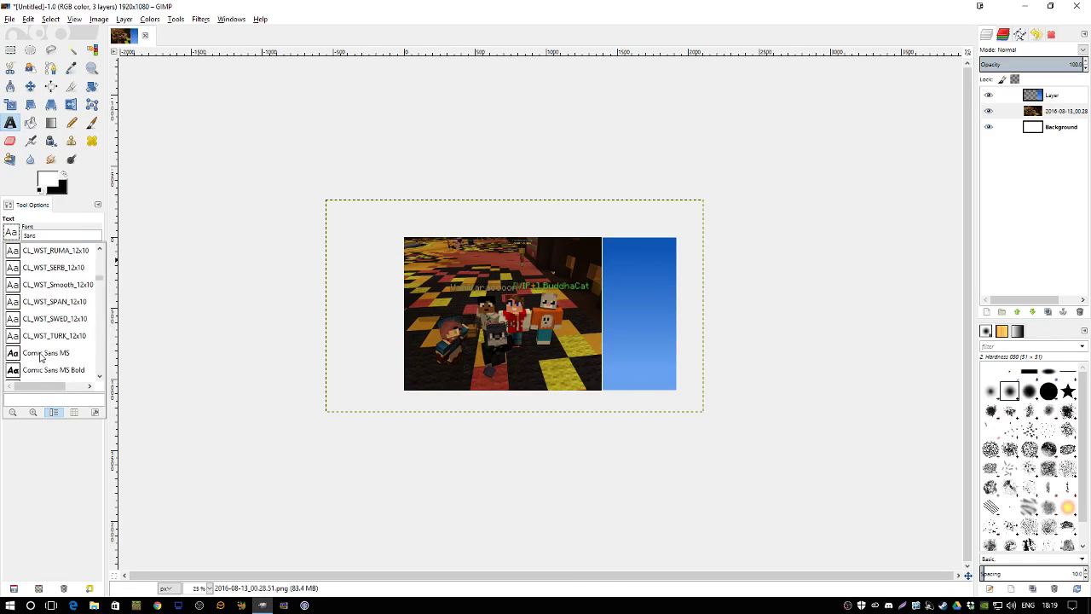
left_click(34, 354)
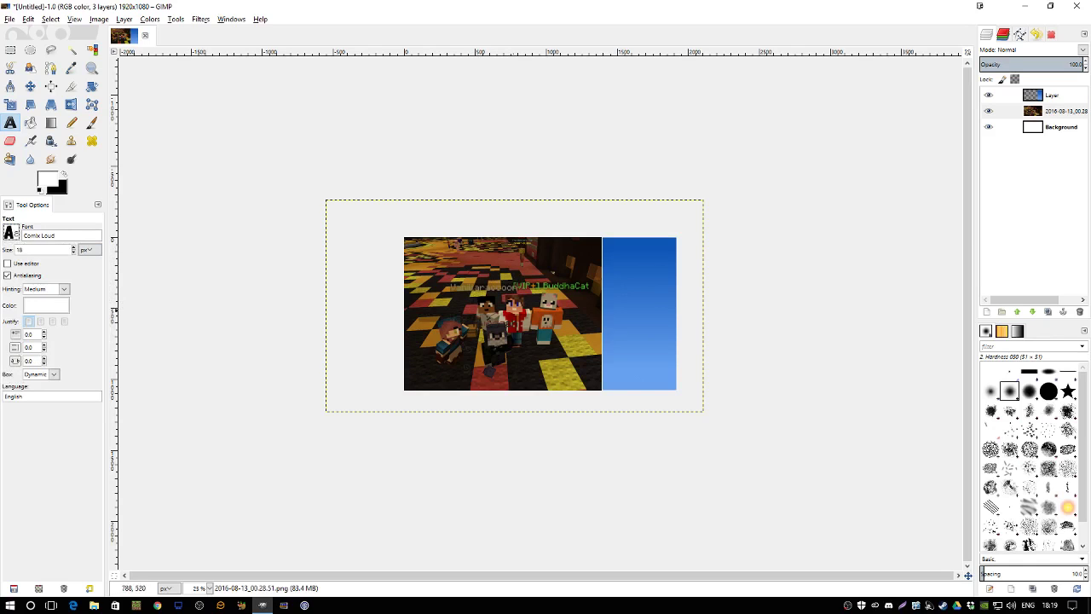
- Add the text "MINECRAFT" over the screenshot, above the characters' heads
scroll(559, 324, "up", 2)
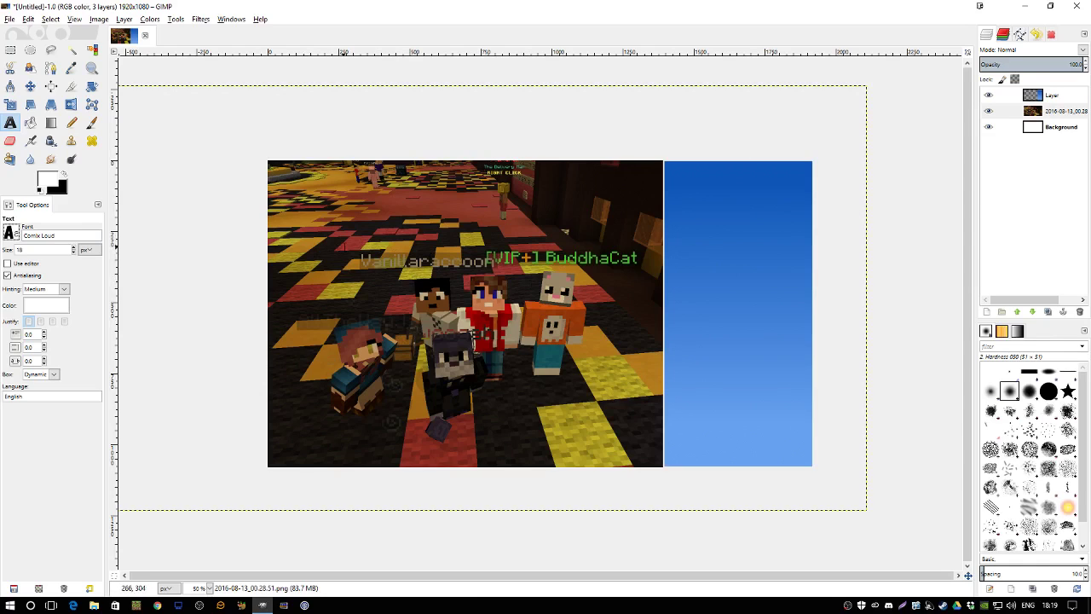
left_click(332, 247)
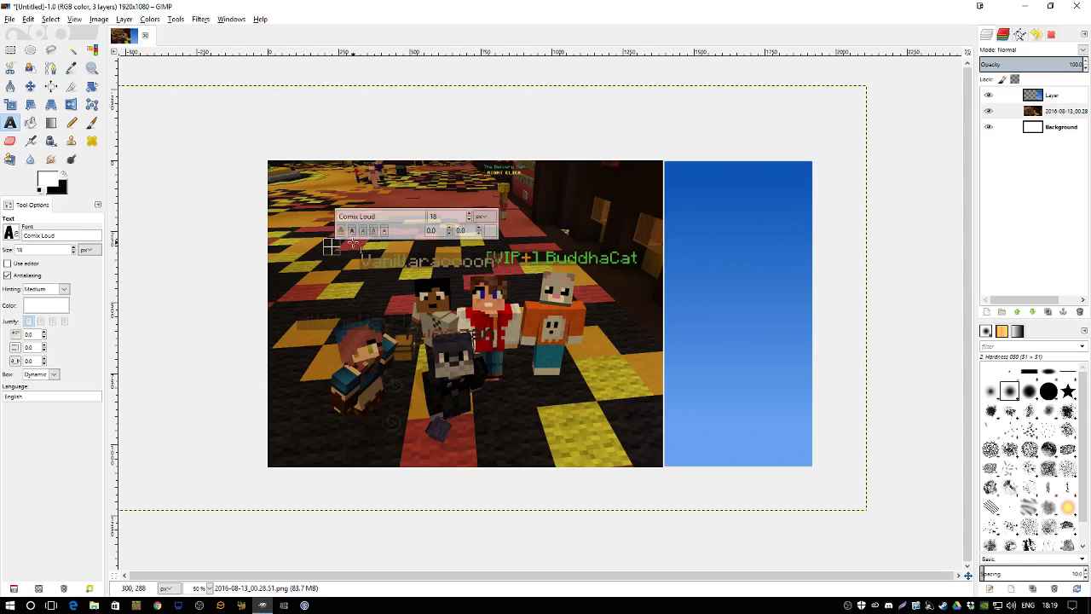
type("MINECRAFT")
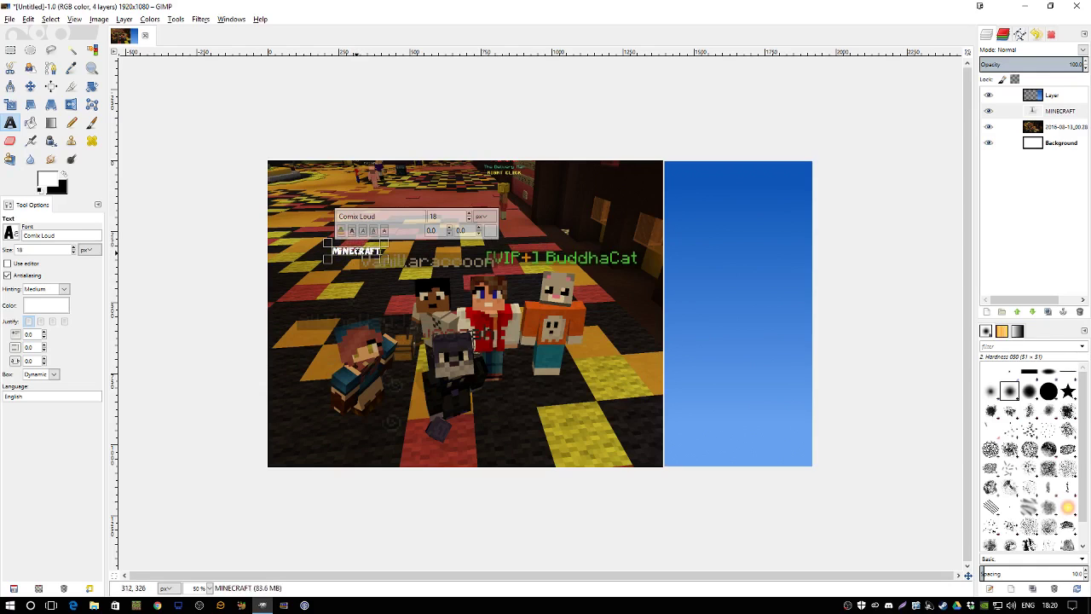
- Enlarge the MINECRAFT text to about 153 px and move it up, clear of the characters
double_click(364, 257)
left_click_drag(470, 216, 469, 216)
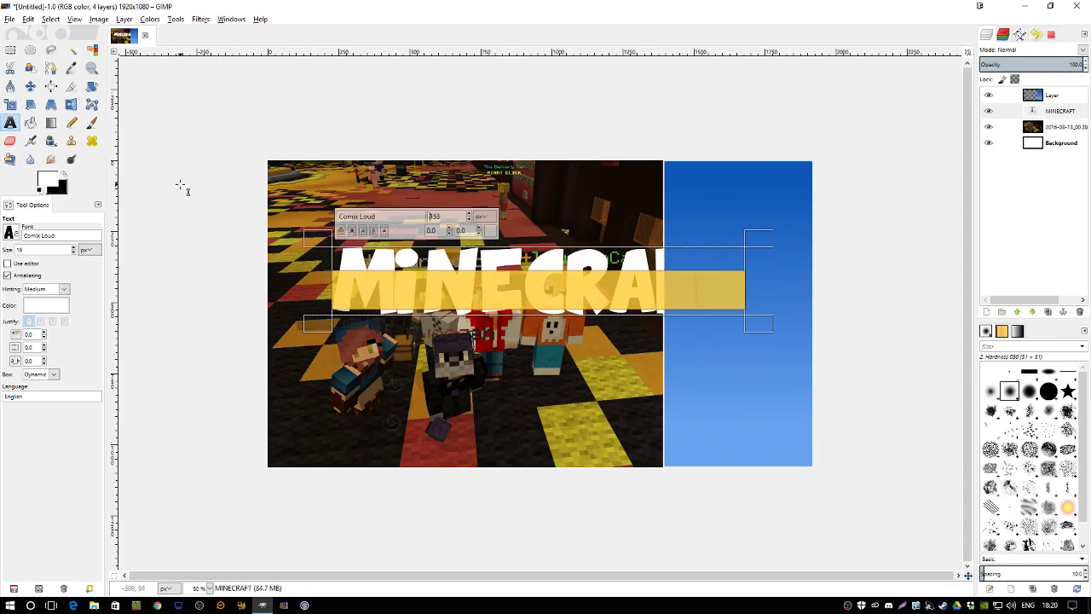
left_click(30, 86)
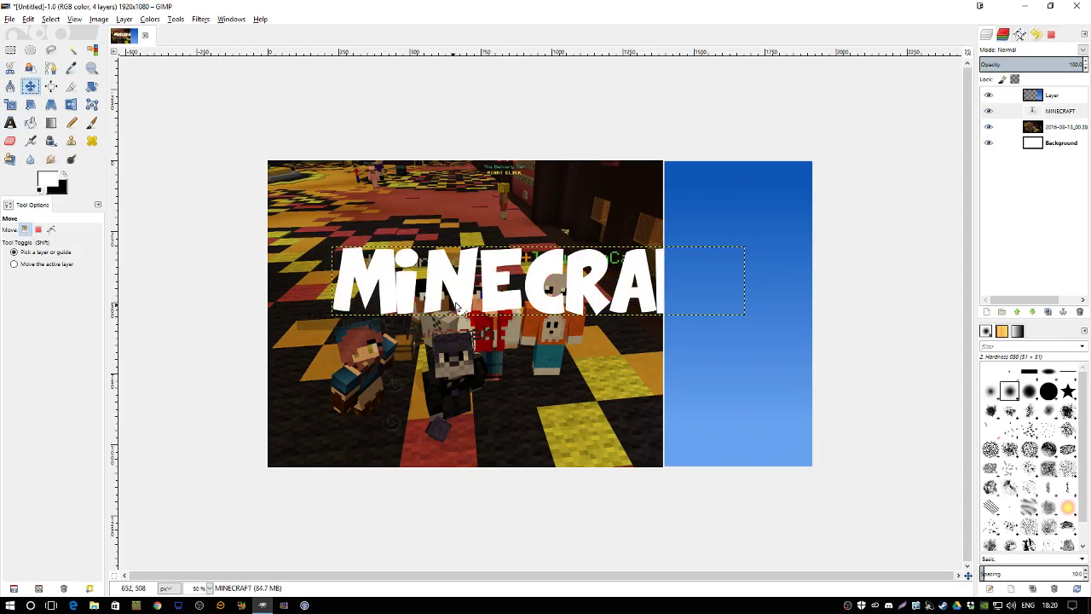
left_click_drag(489, 304, 483, 235)
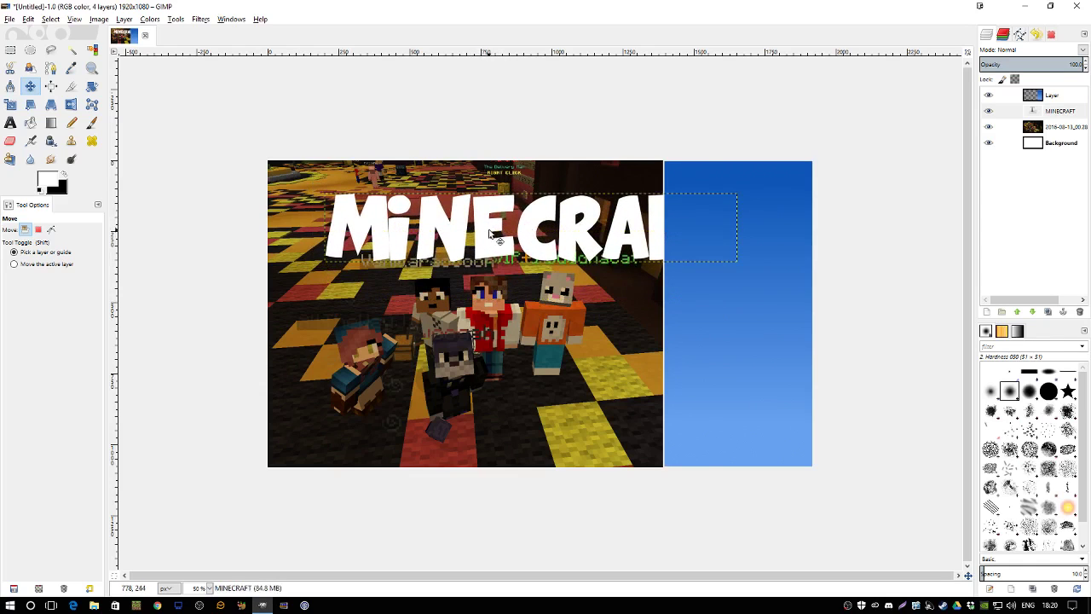
- Raise the MINECRAFT layer above the gradient layer and expand its boundary to the image size
left_click(1058, 113)
left_click_drag(1056, 98, 1055, 95)
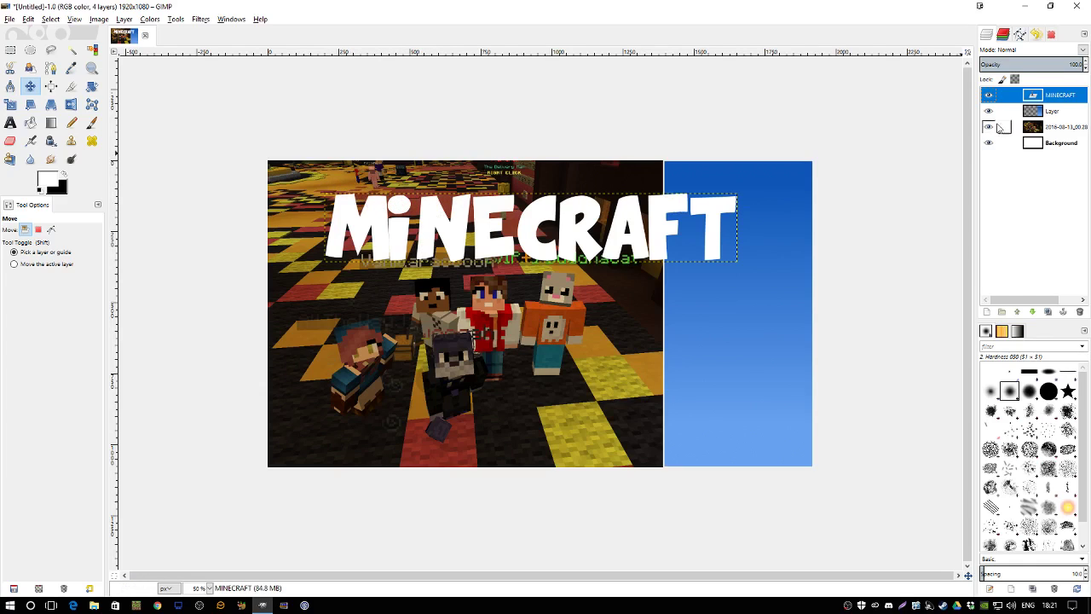
right_click(1025, 104)
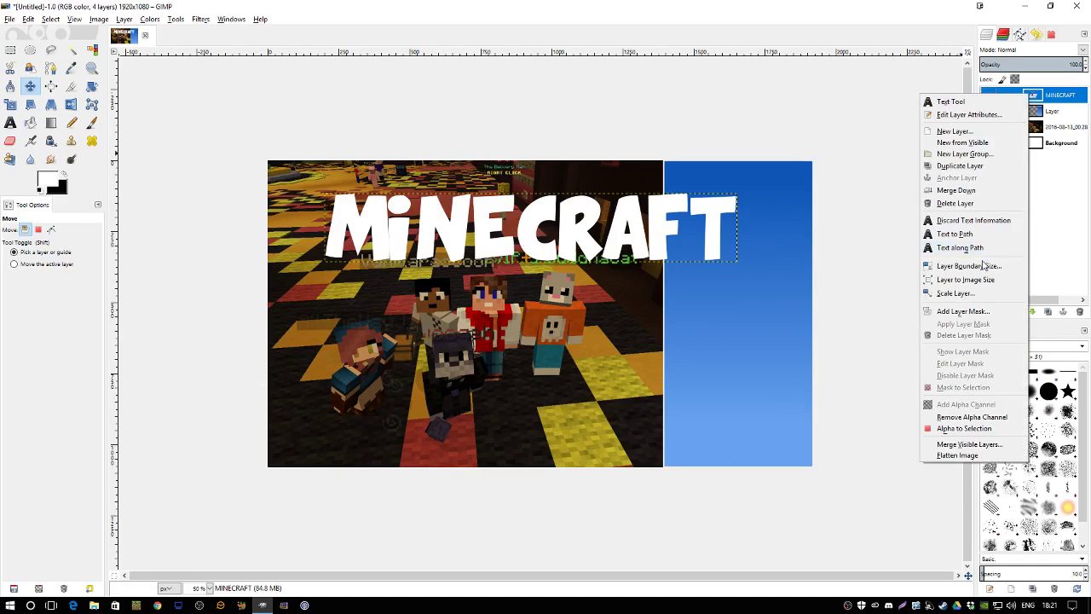
left_click(977, 285)
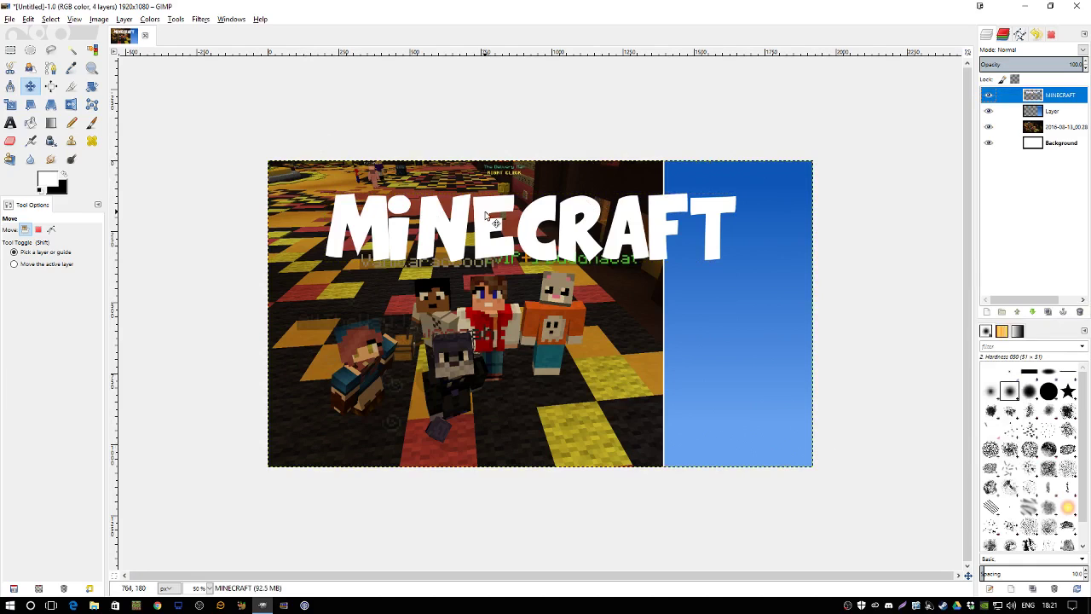
- Select the MINECRAFT lettering from its layer's transparency and swap the colours so that black is the foreground
left_click(1033, 95, "alt")
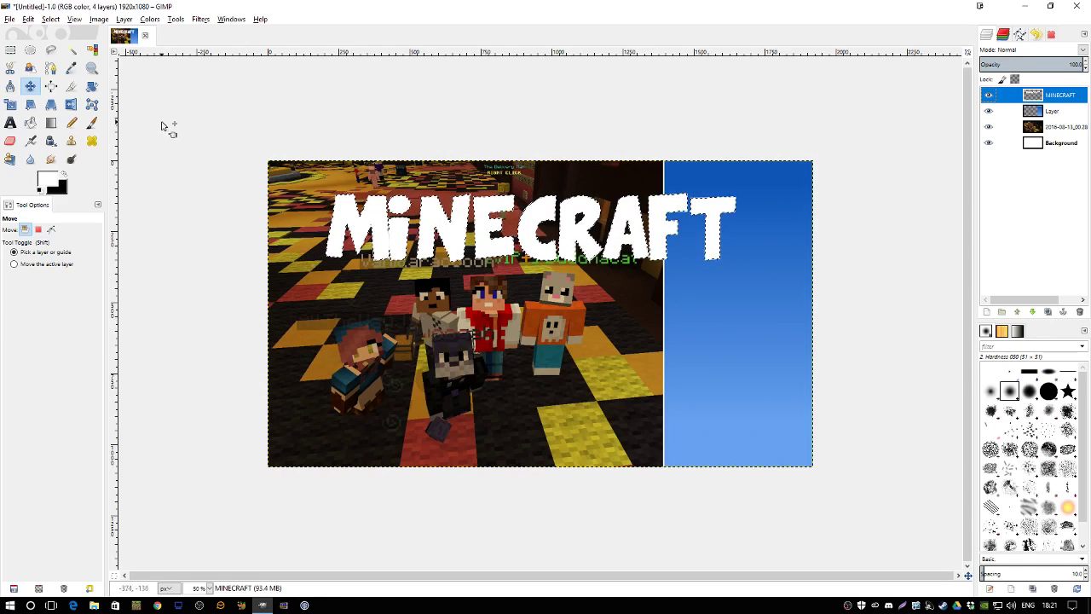
left_click(64, 174)
- Try a thin solid black stroke around the selected lettering and clear the selection, then undo both actions
left_click(28, 19)
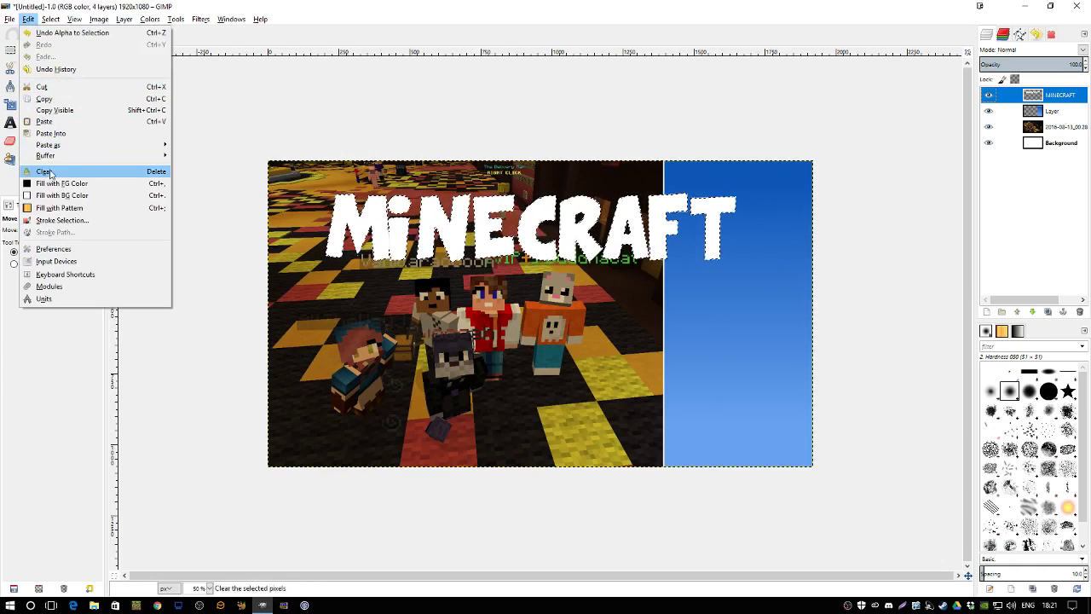
left_click(60, 222)
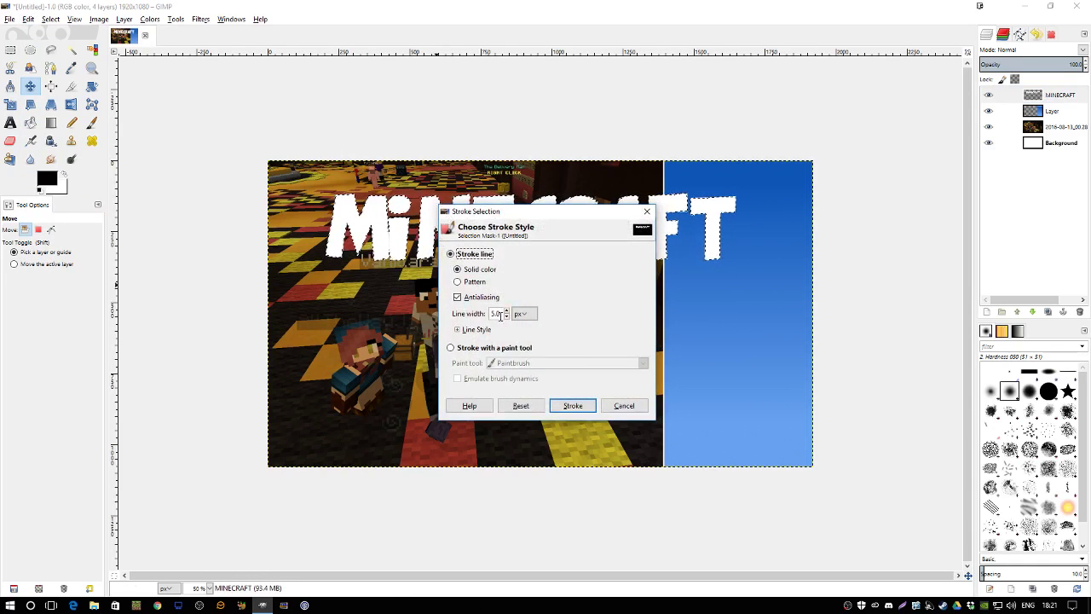
left_click(571, 406)
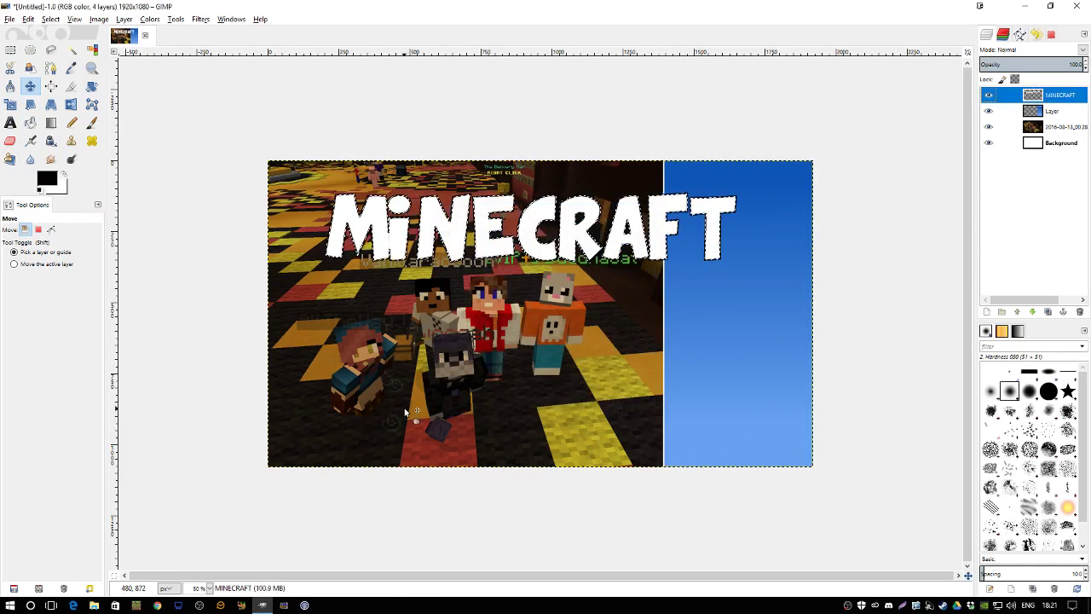
left_click(11, 49)
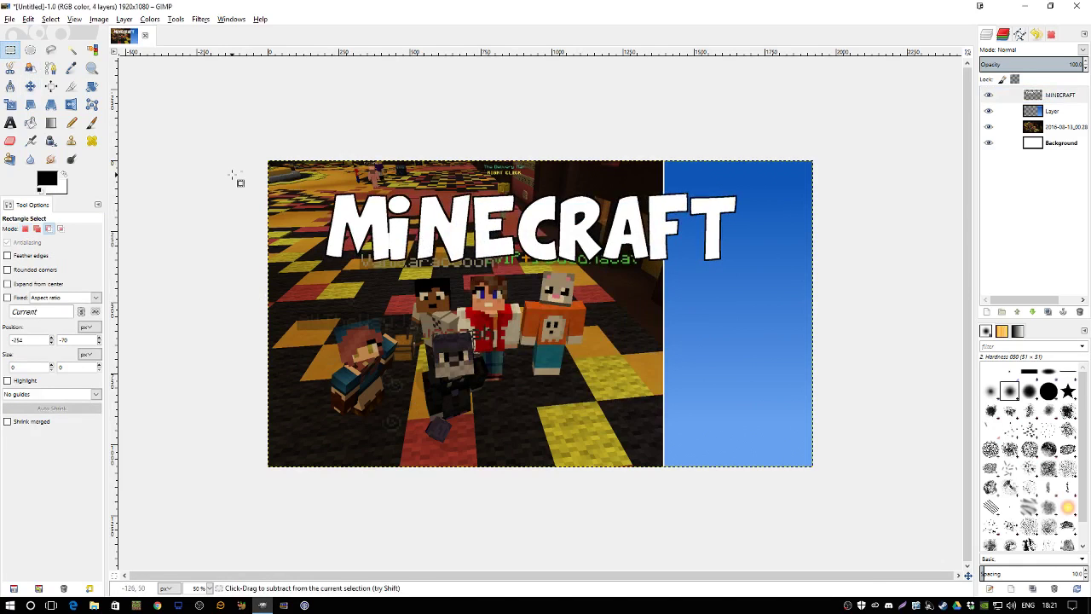
key("ctrl+z")
key("ctrl+z")
- Try a wider solid black stroke of 8 px around the selected lettering, then undo back to the unstroked selection
left_click(28, 19)
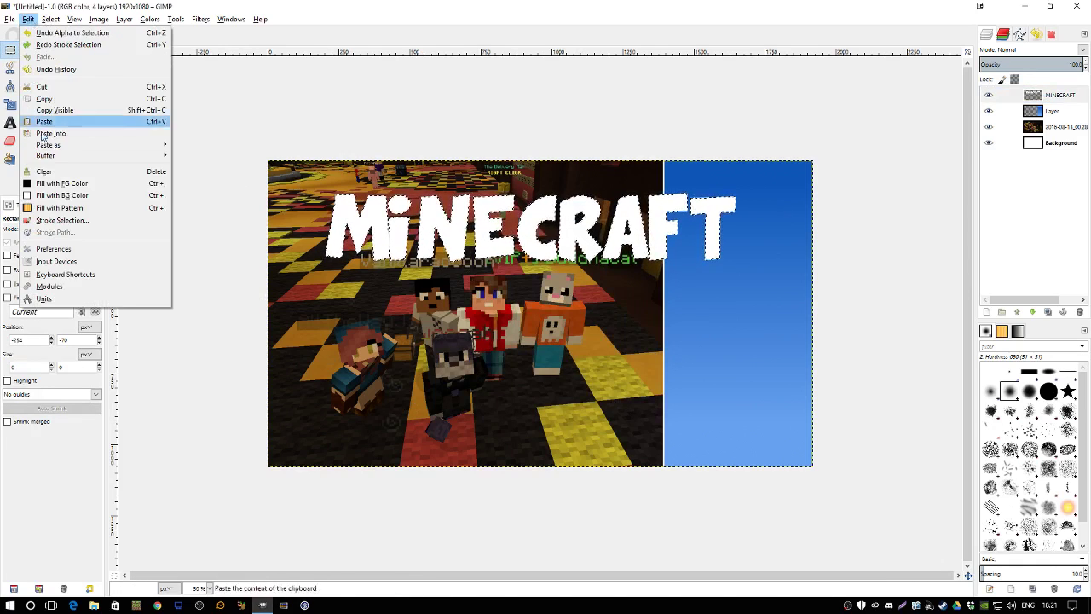
left_click(61, 220)
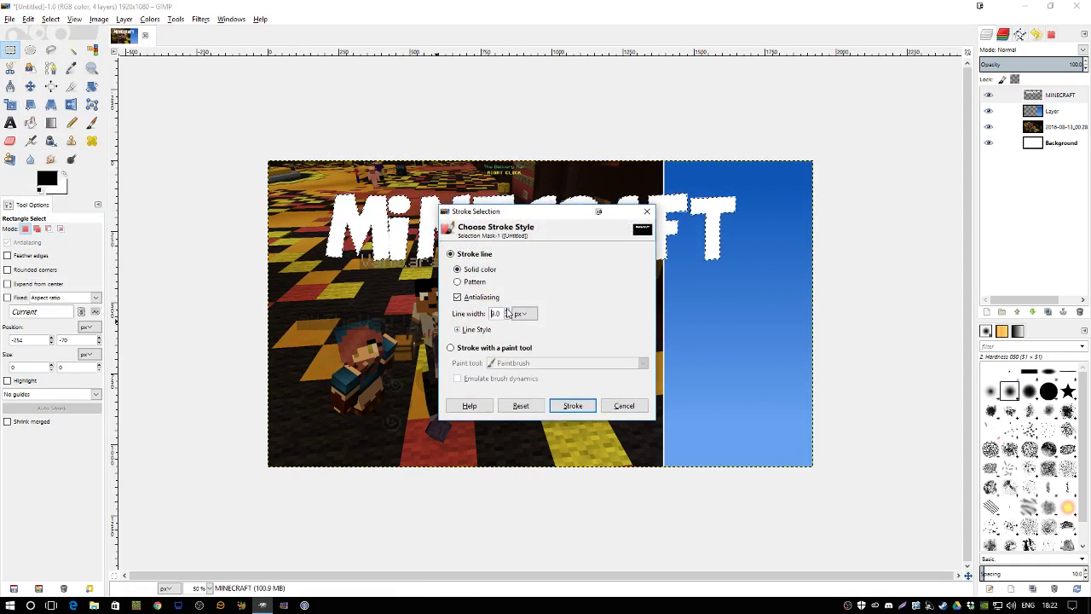
left_click(571, 406)
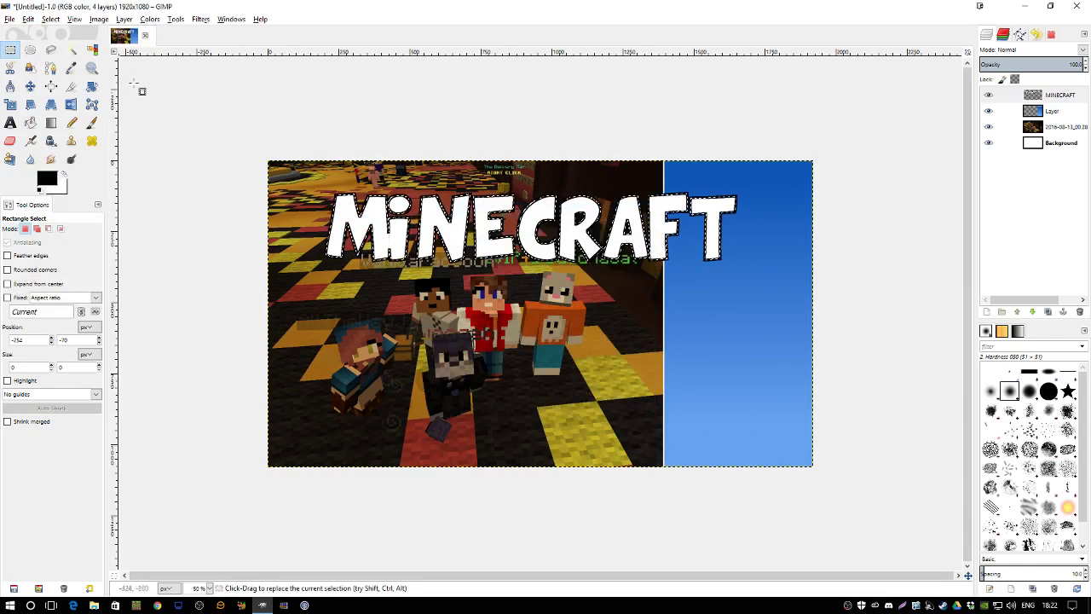
left_click(170, 127)
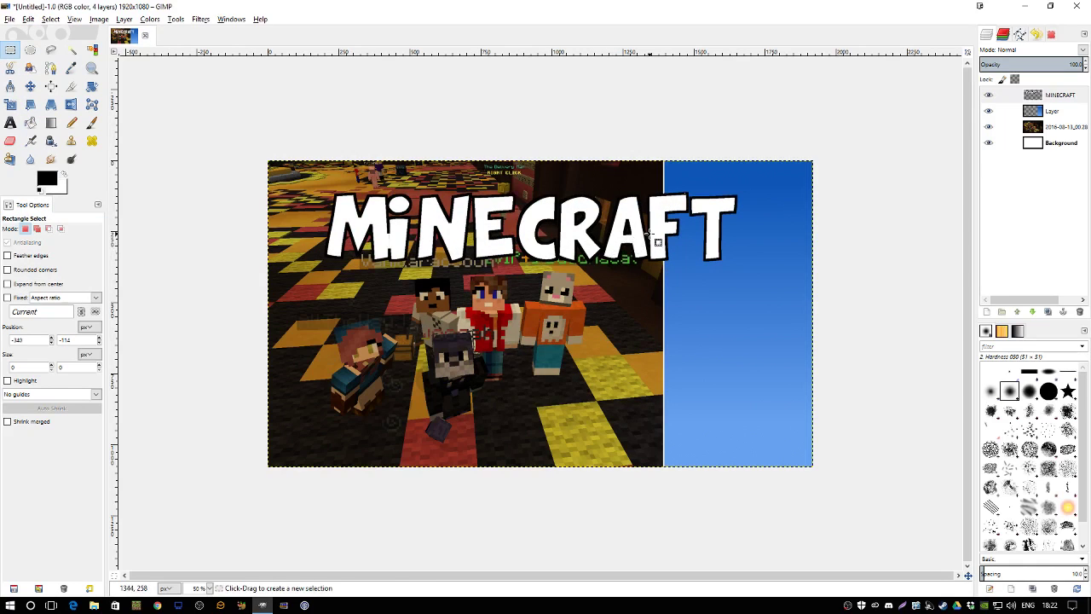
key("ctrl")
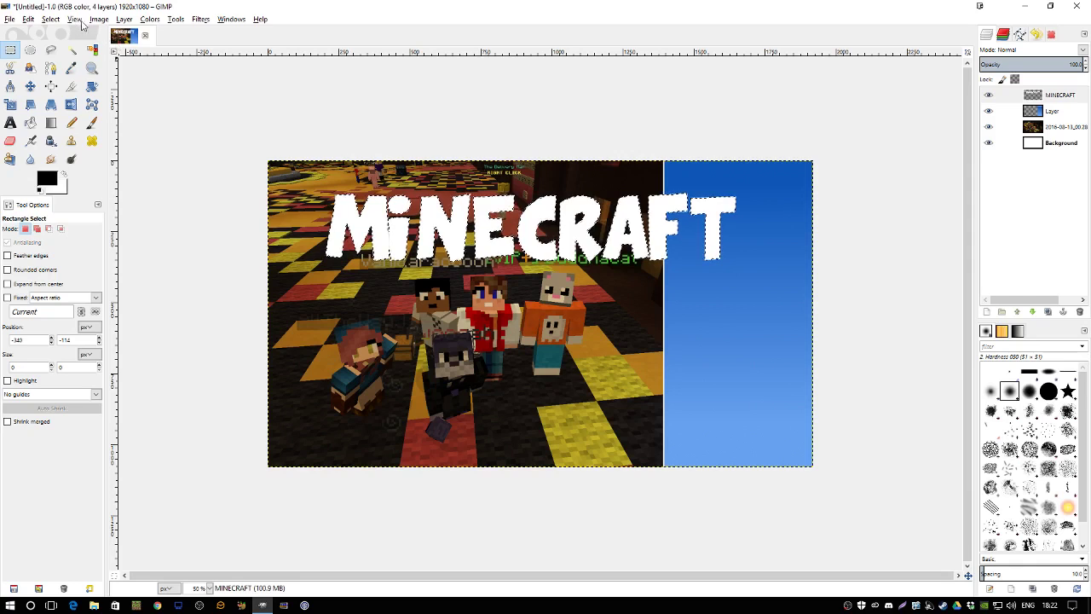
- Add a black drop shadow to the MINECRAFT lettering with X and Y offsets 8, blur radius 15 and opacity 100, and deselect
left_click(199, 19)
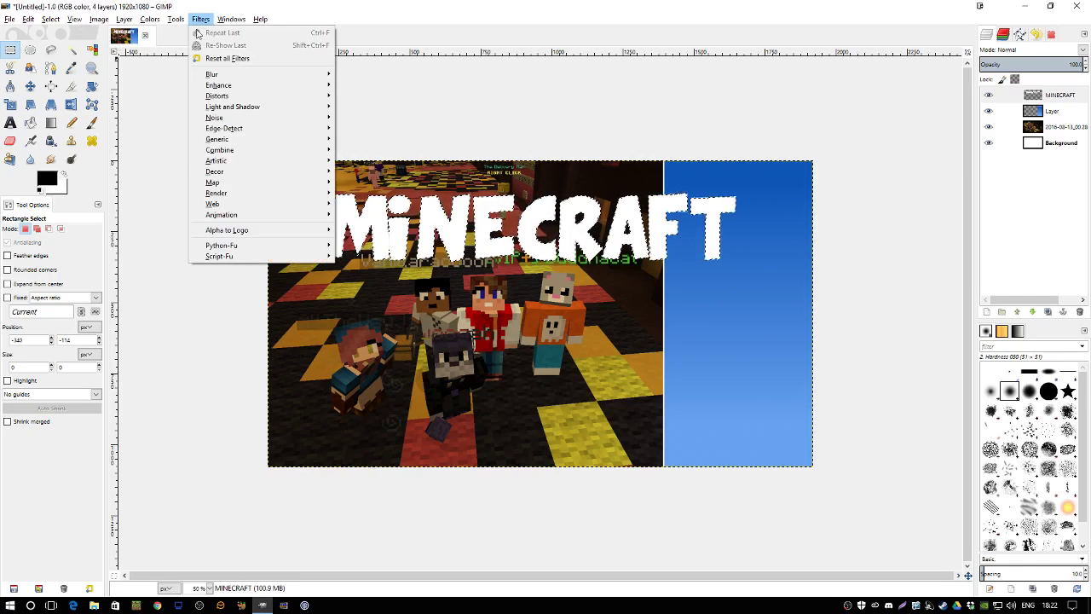
mouse_move(255, 107)
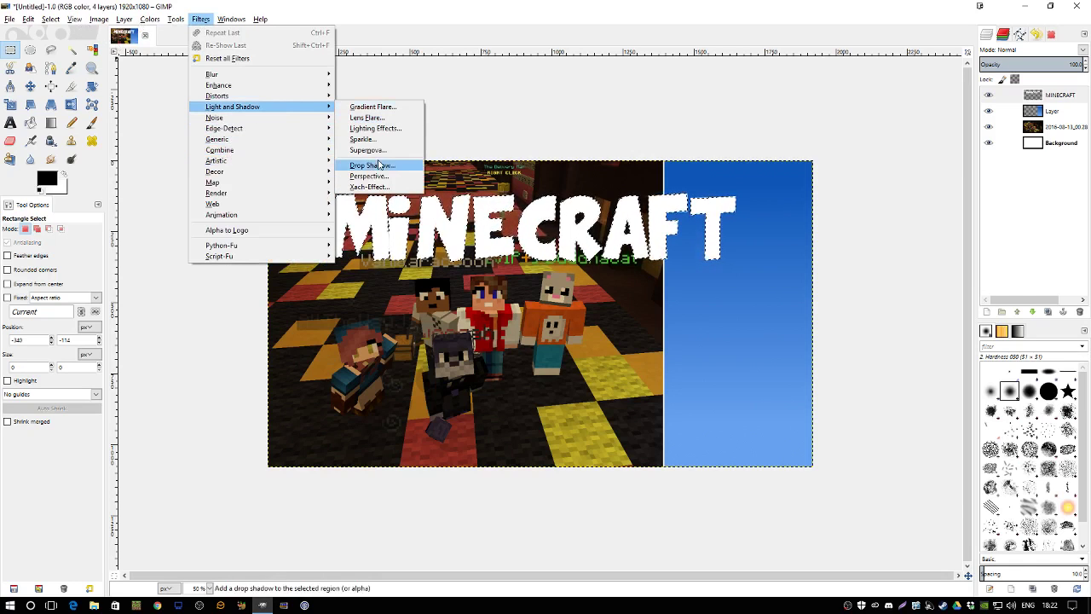
left_click(381, 167)
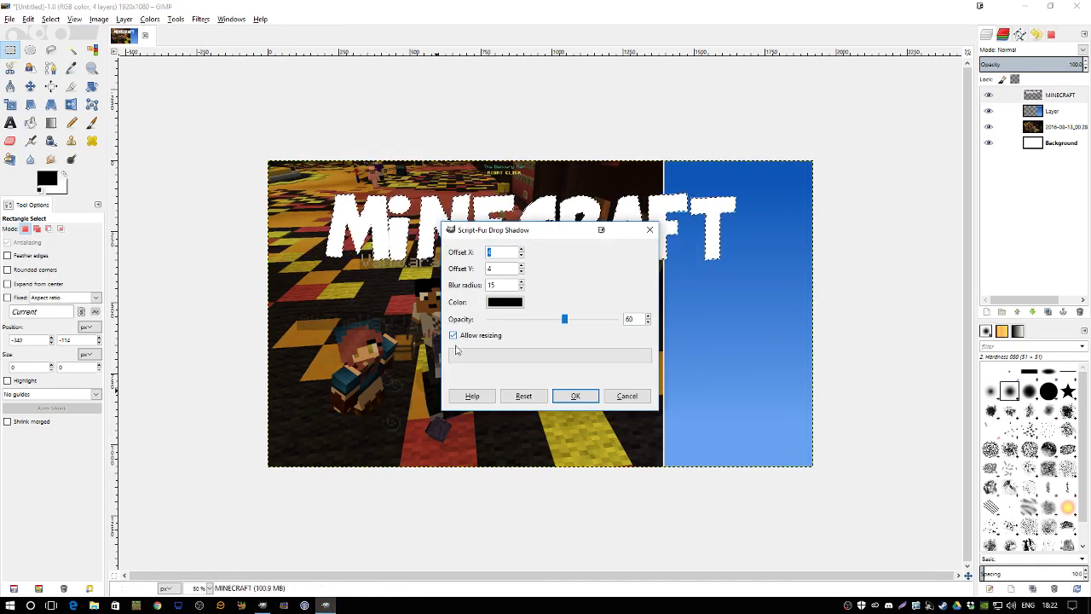
mouse_move(328, 607)
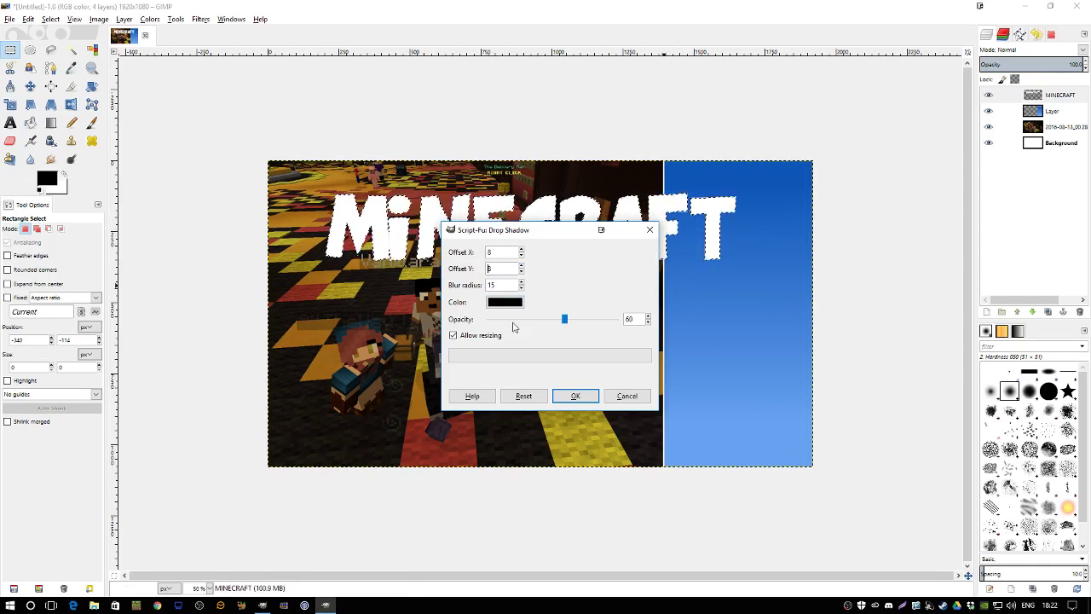
left_click_drag(566, 321, 626, 319)
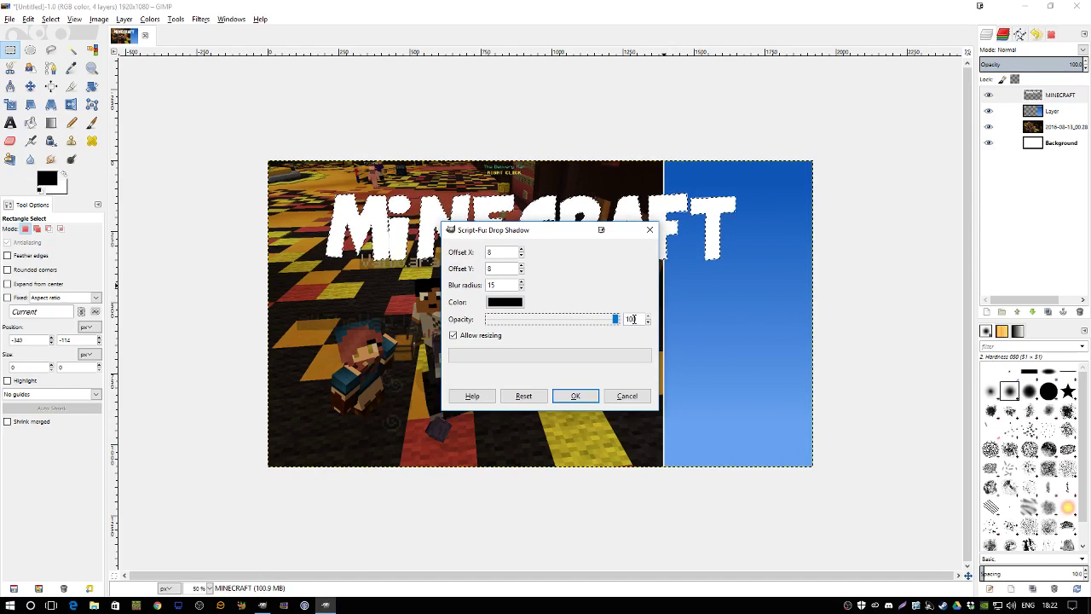
mouse_move(617, 322)
left_mouse_down()
mouse_move(488, 321)
mouse_move(620, 320)
left_mouse_up()
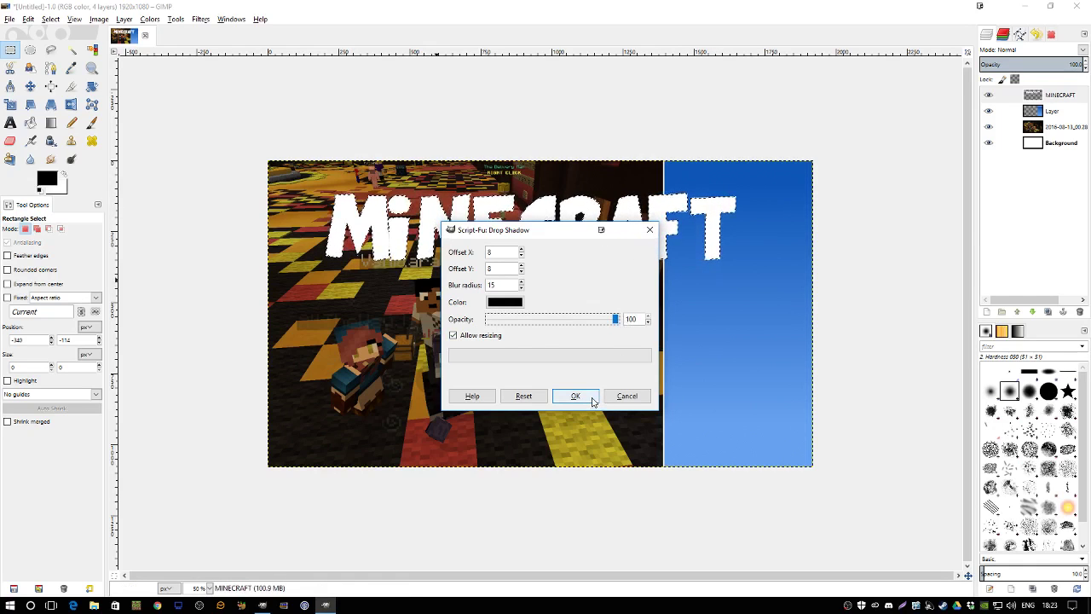
left_click(575, 396)
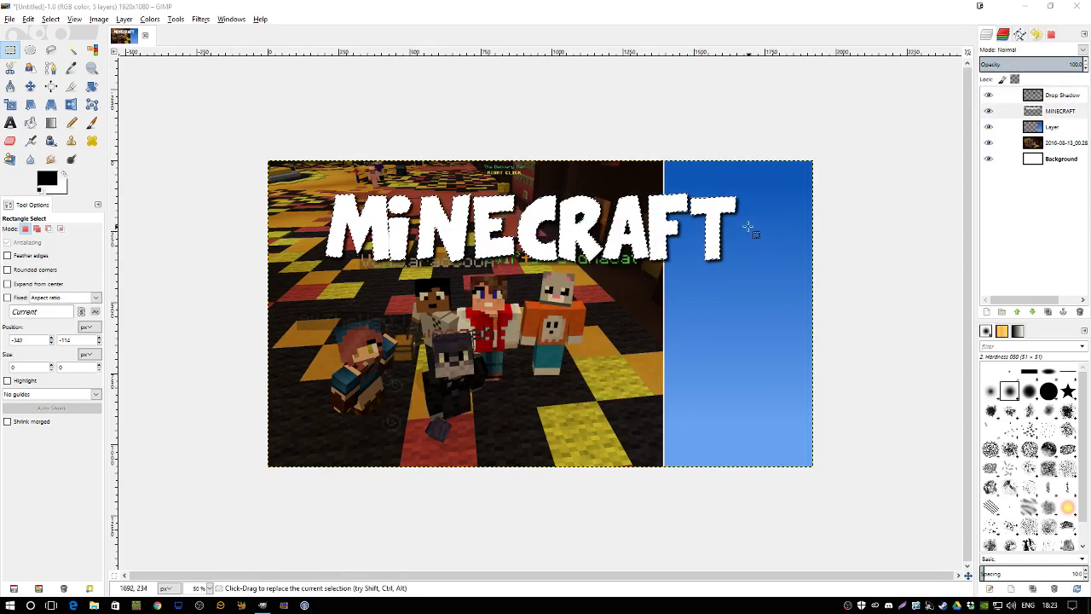
key("shift+ctrl+a")
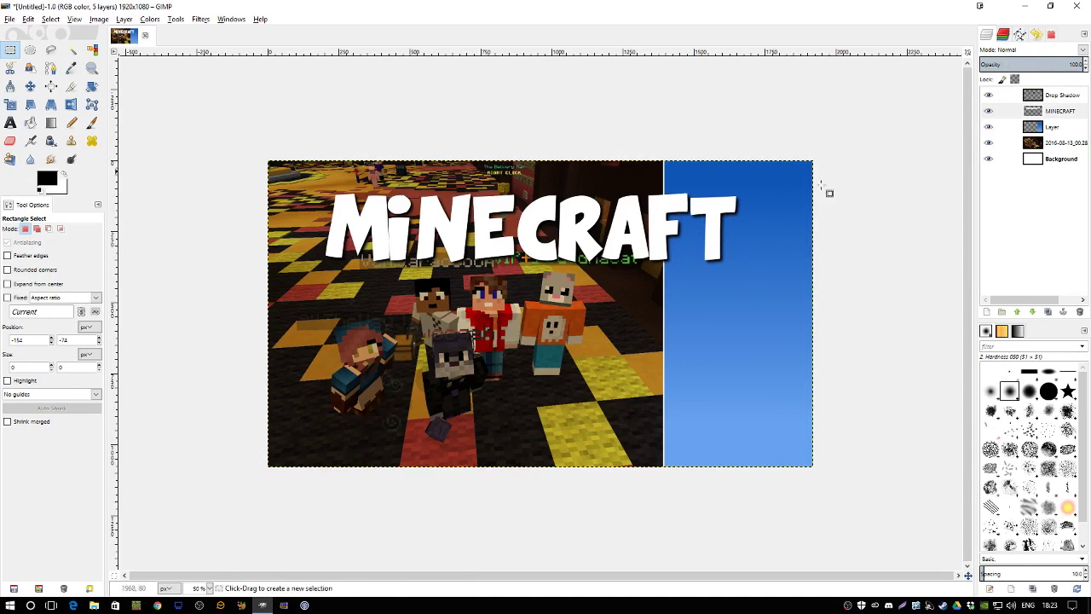
- Reduce the Drop Shadow layer's opacity to about 43.4
key("plus")
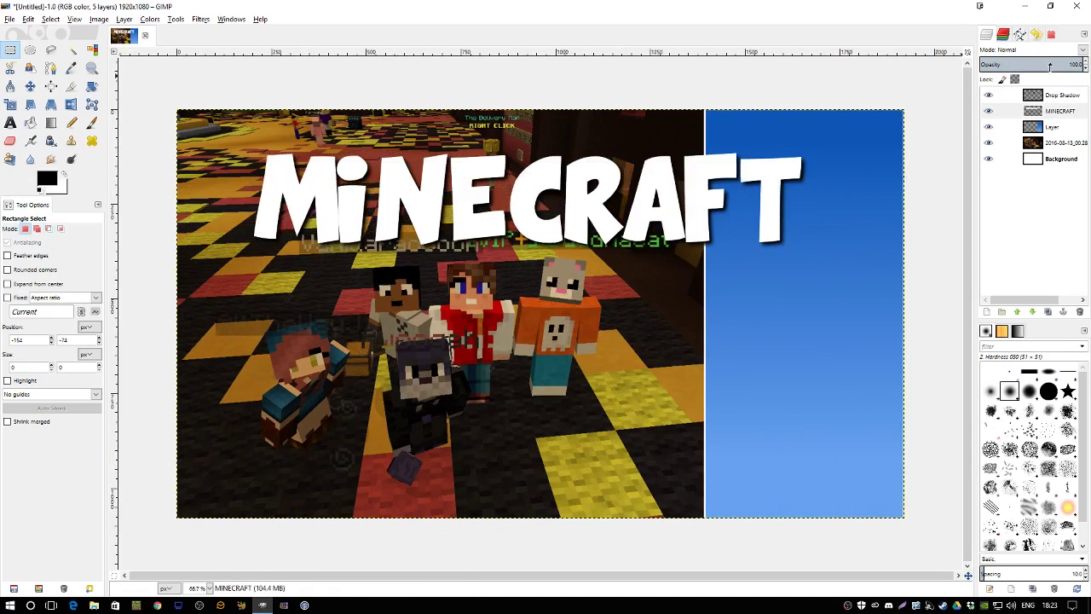
mouse_move(1079, 64)
left_mouse_down()
mouse_move(1010, 64)
mouse_move(1084, 64)
left_mouse_up()
left_click(1057, 97)
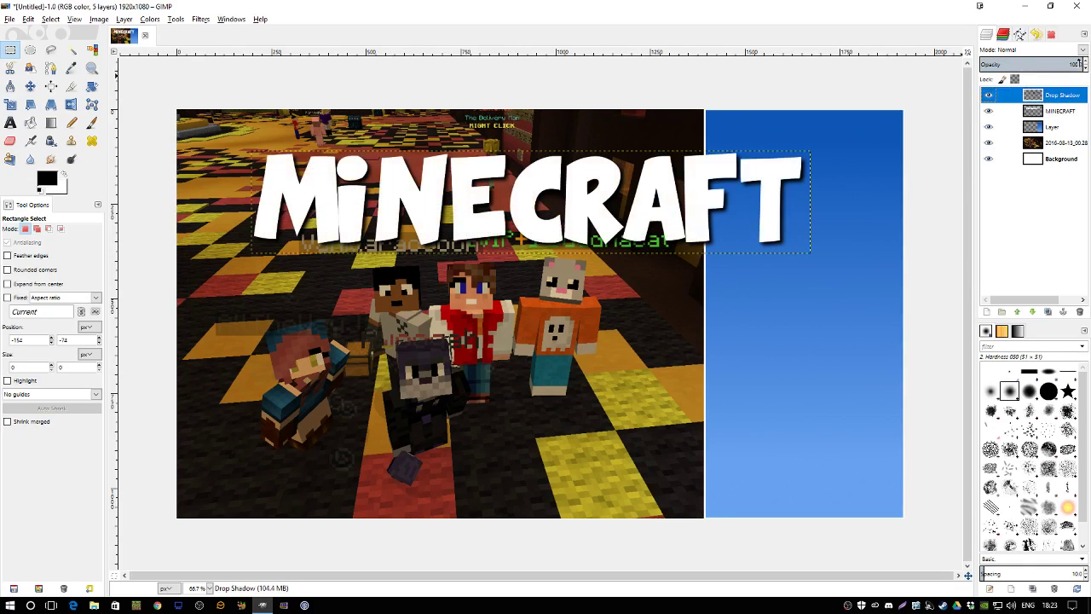
left_click_drag(1081, 64, 1020, 64)
mouse_move(1017, 62)
left_mouse_down()
mouse_move(972, 61)
mouse_move(1054, 65)
mouse_move(1016, 67)
left_mouse_up()
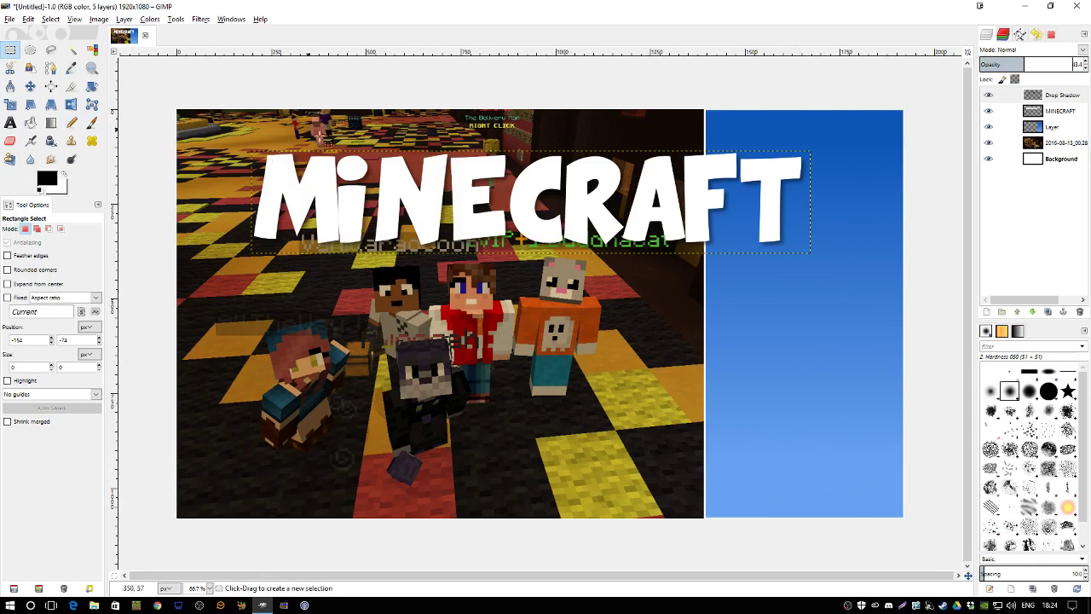
left_click(11, 19)
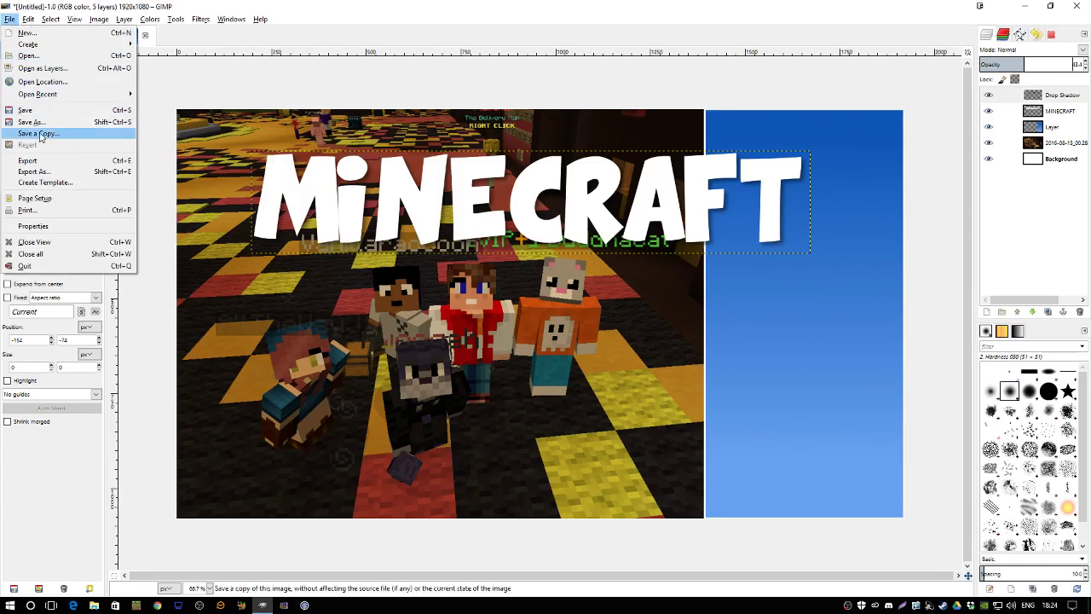
left_click(34, 82)
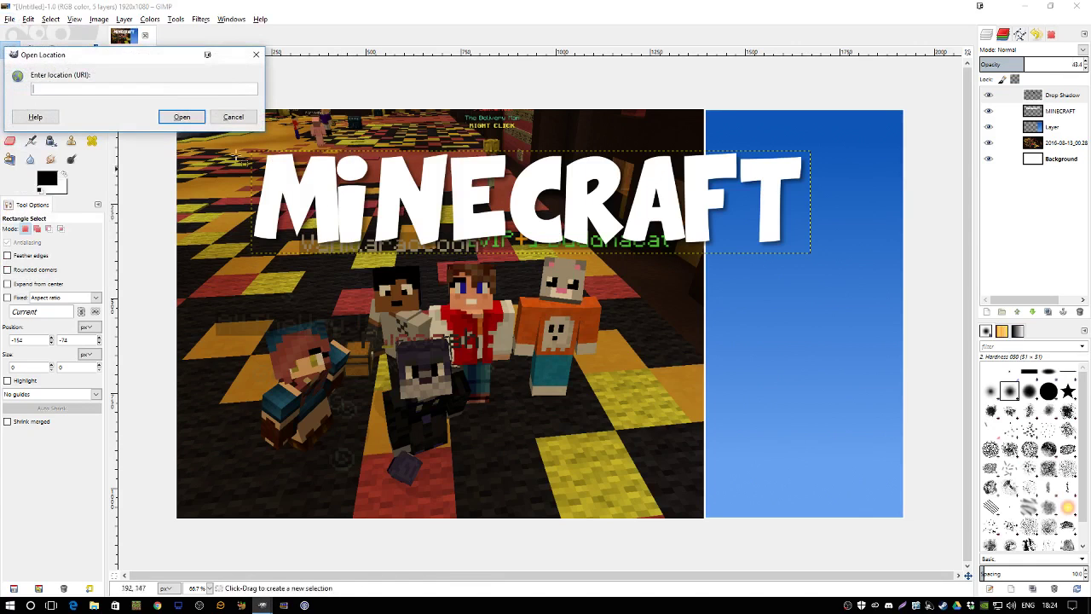
left_click(233, 117)
left_click(10, 21)
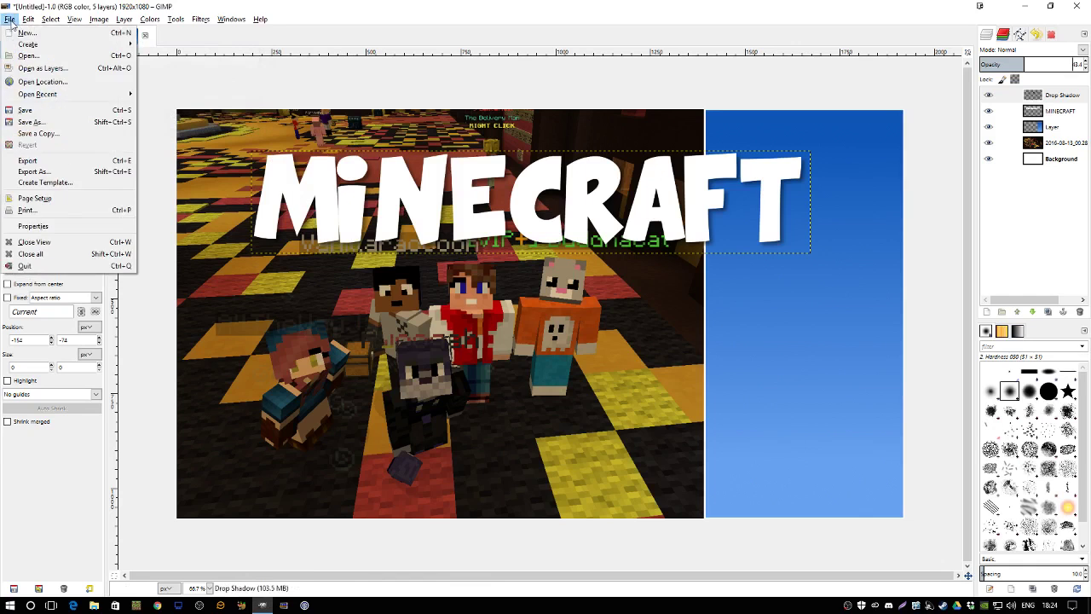
left_click(11, 20)
- Open Kaine83.png as a new layer from the Avatars folder under Youtube, Resources, Minecraft, DecidedlyVanilla
right_click(261, 184)
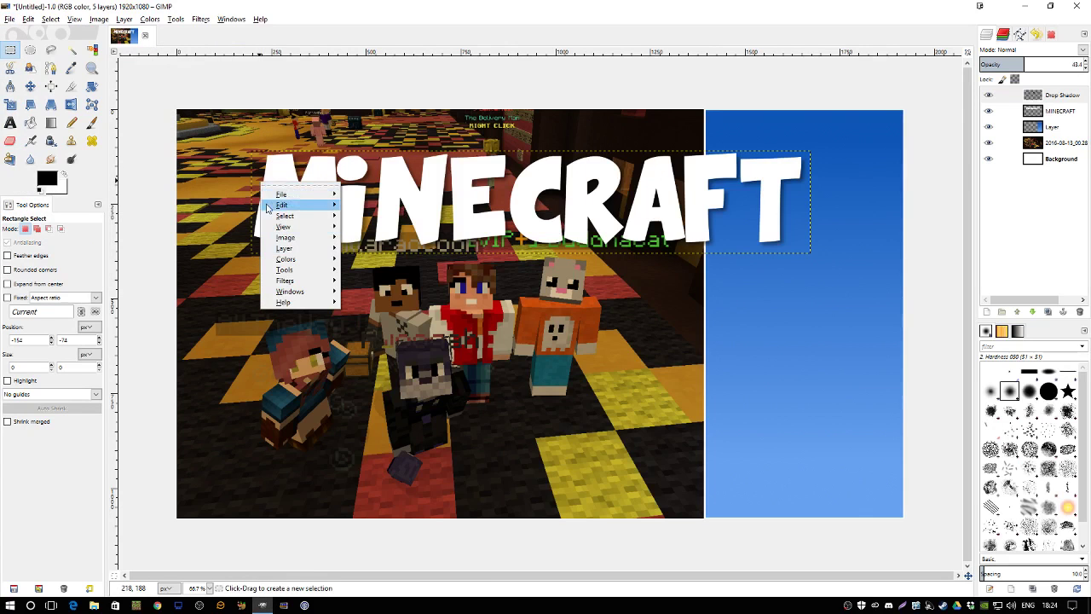
mouse_move(284, 194)
left_click(385, 232)
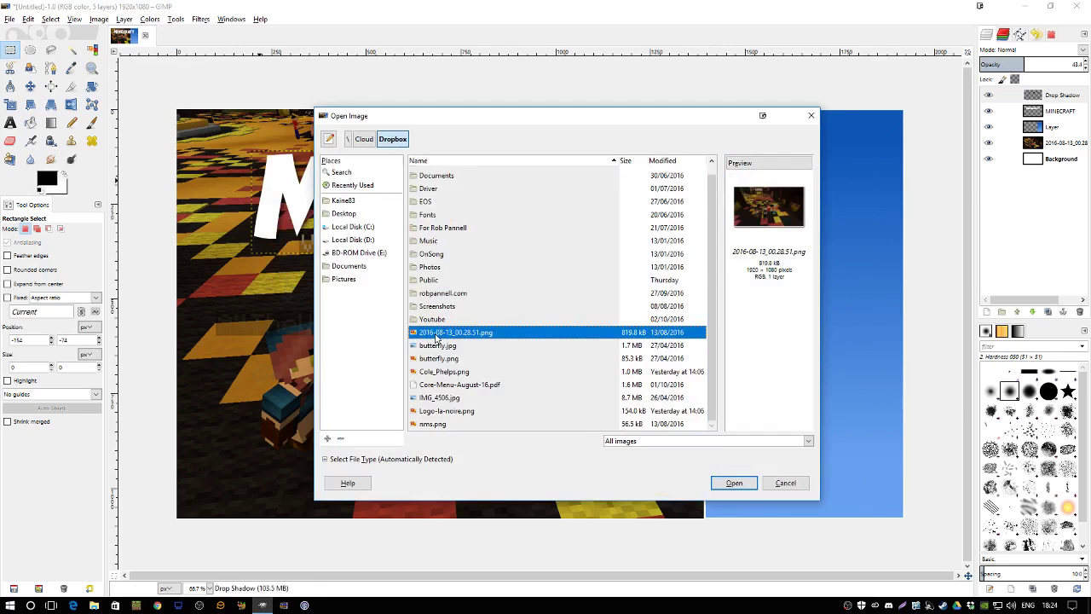
double_click(432, 319)
double_click(430, 173)
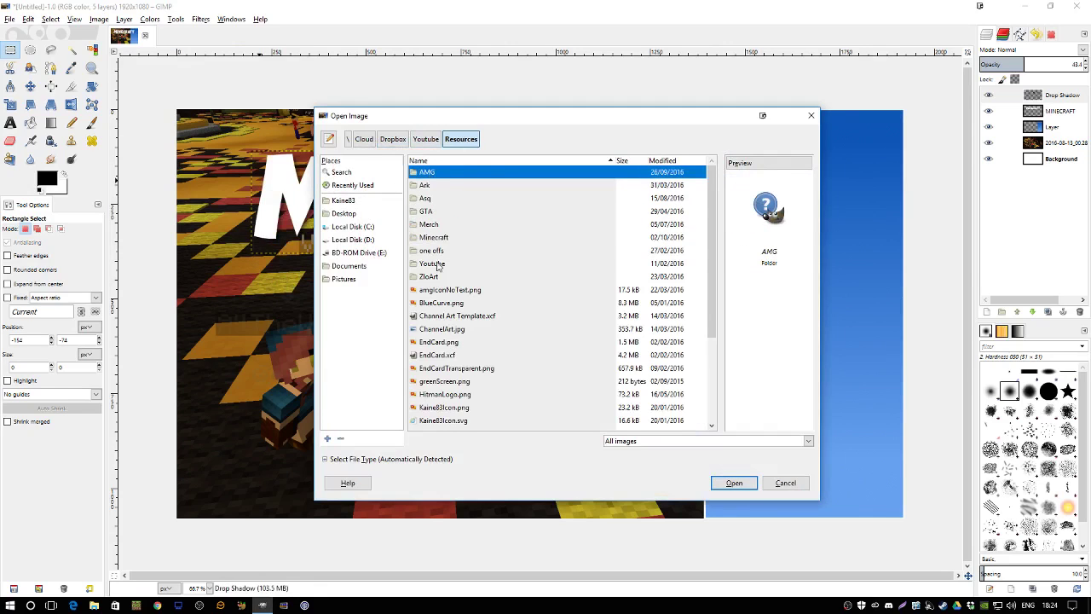
double_click(433, 238)
double_click(441, 186)
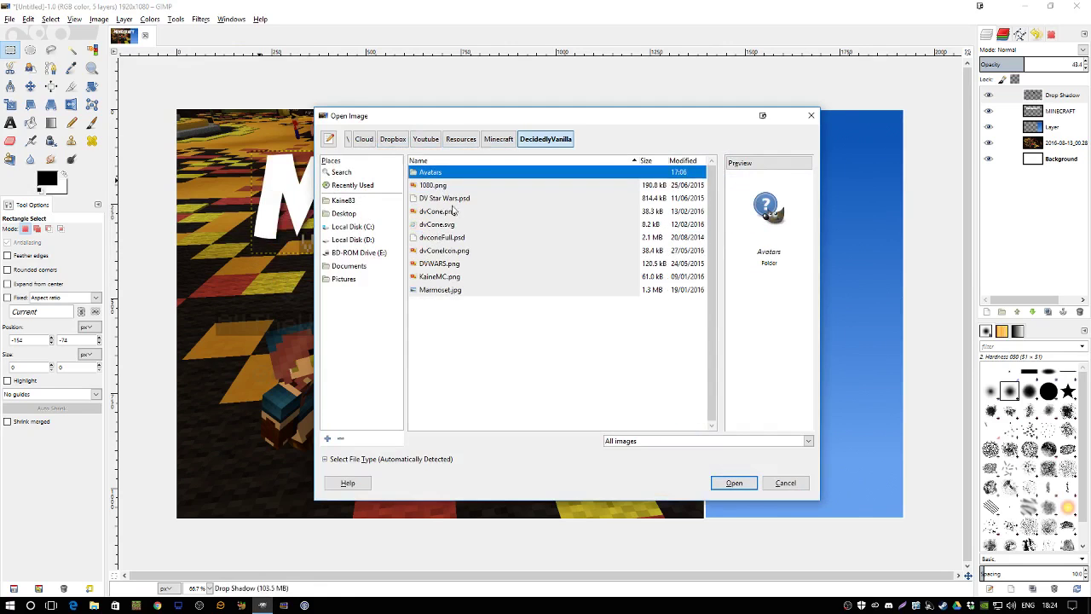
double_click(427, 173)
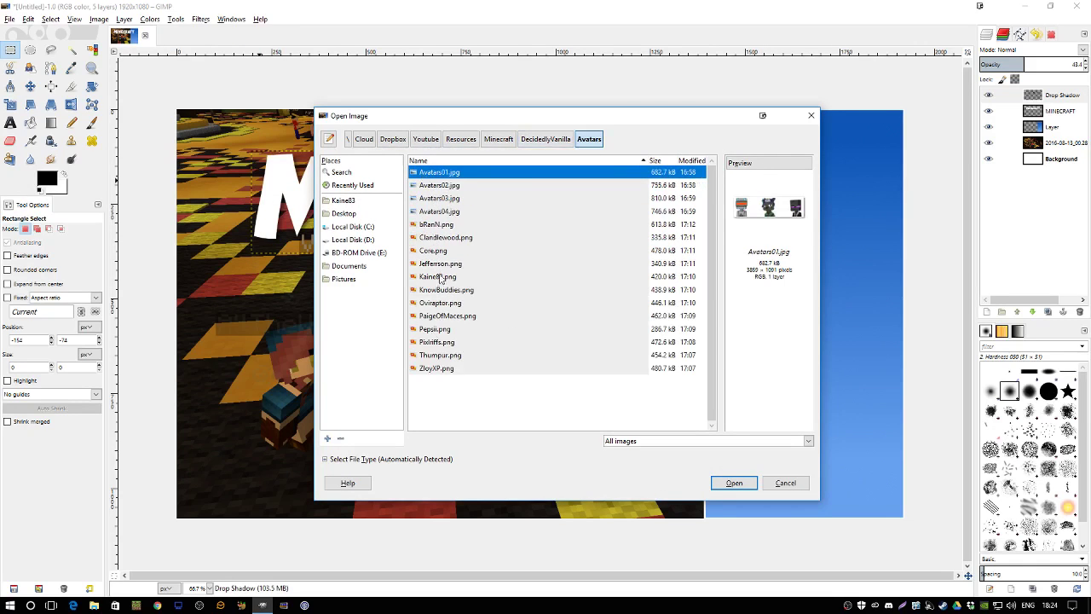
left_click(441, 277)
double_click(423, 278)
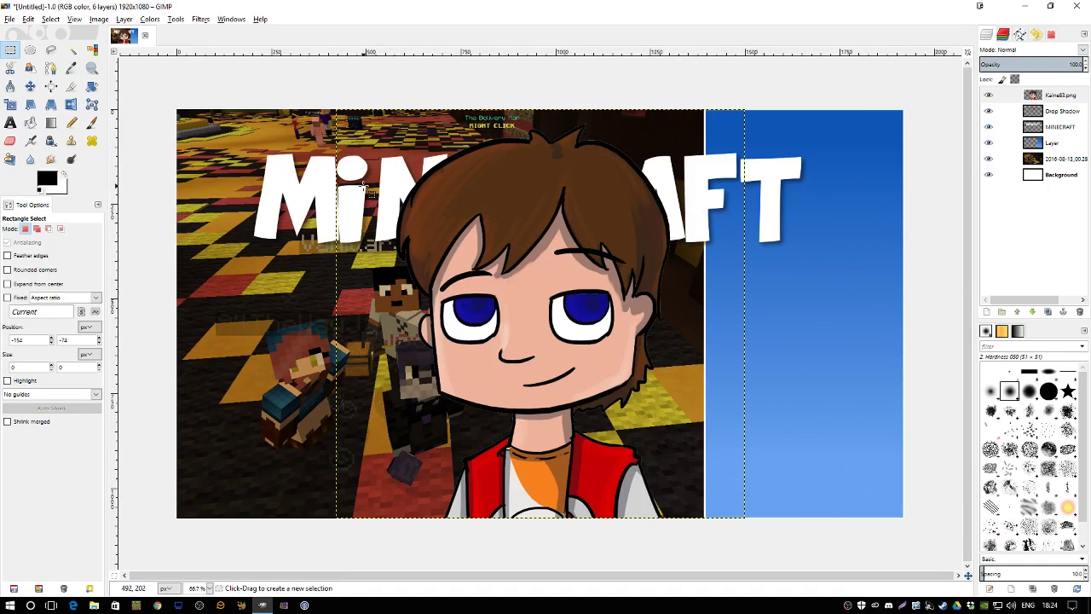
- Scale the avatar layer proportionally to 702 × 702 px from its bottom-right corner and move it right, over the blue panel's white edge
key("shift+t")
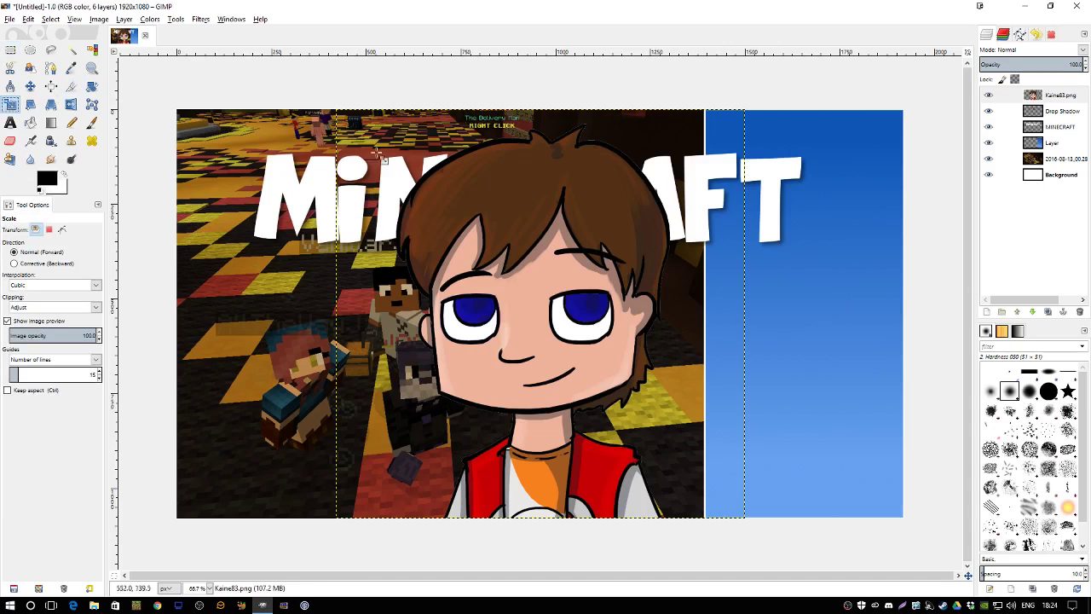
left_click(514, 266)
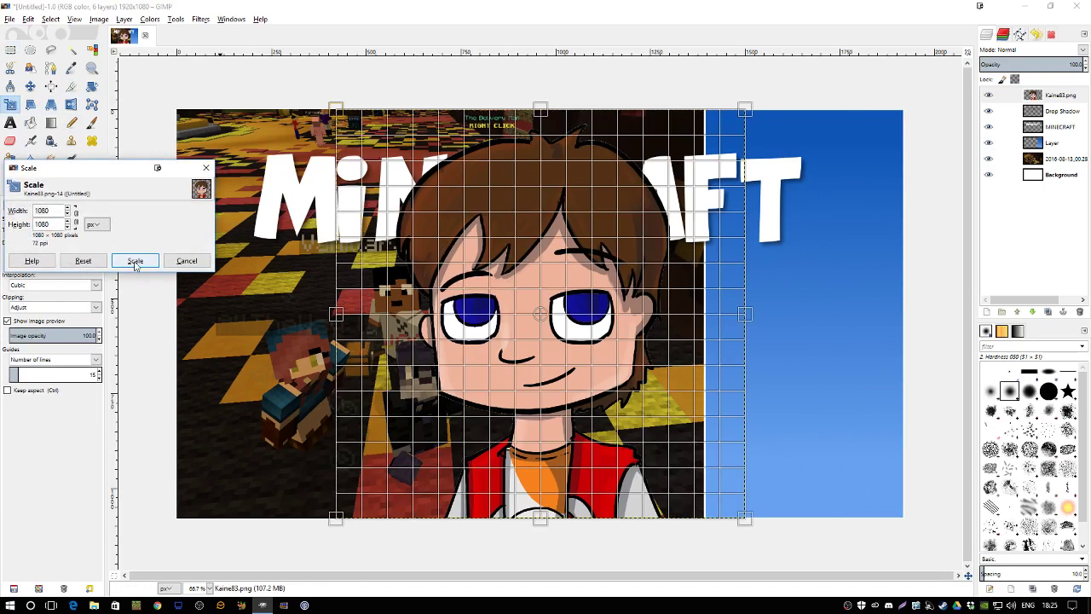
left_click_drag(335, 109, 426, 256)
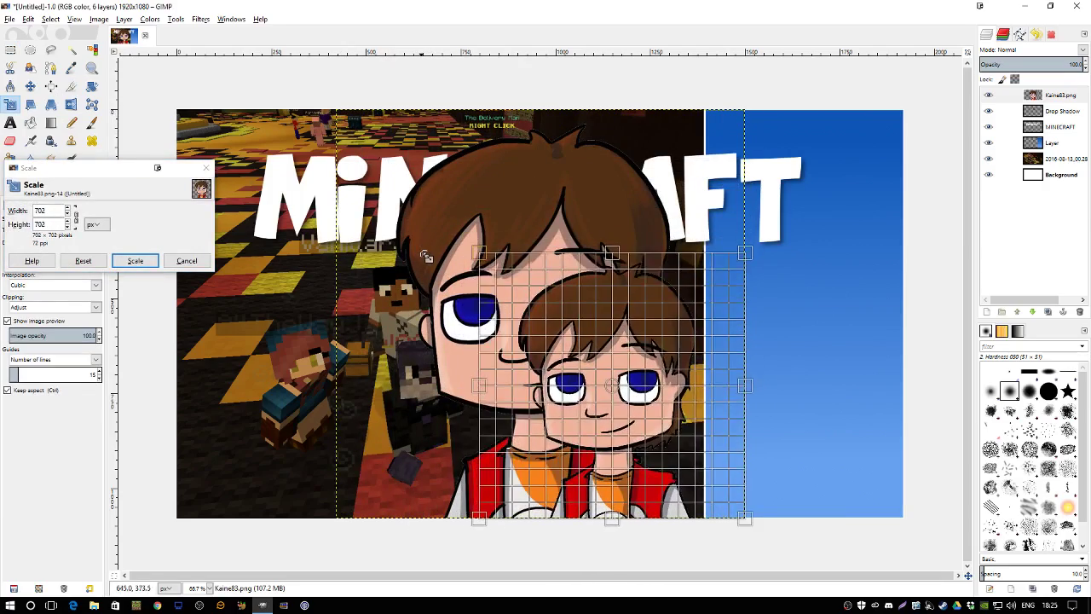
left_click(135, 260)
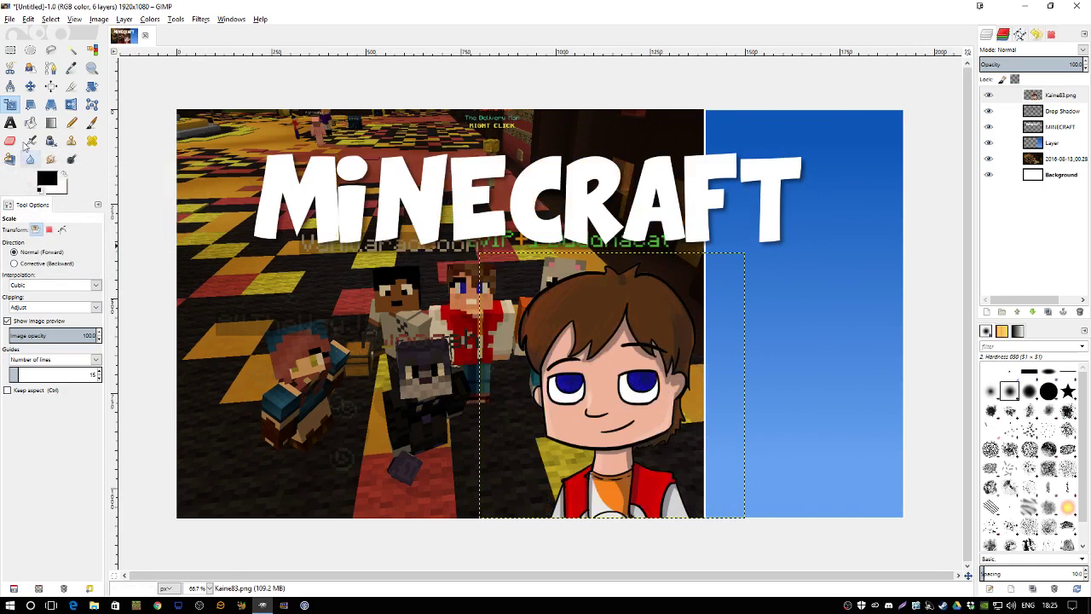
left_click(30, 86)
left_click_drag(587, 375, 727, 372)
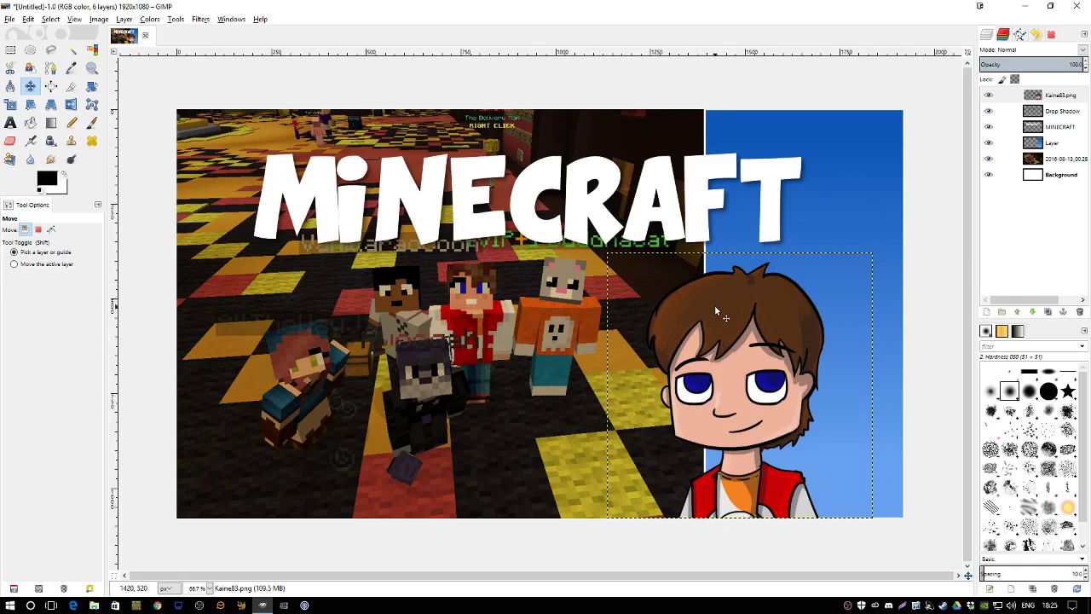
- Select the avatar's outline from its layer's transparency and expand the Kaine83.png layer to the image size
left_click(1034, 95, "alt")
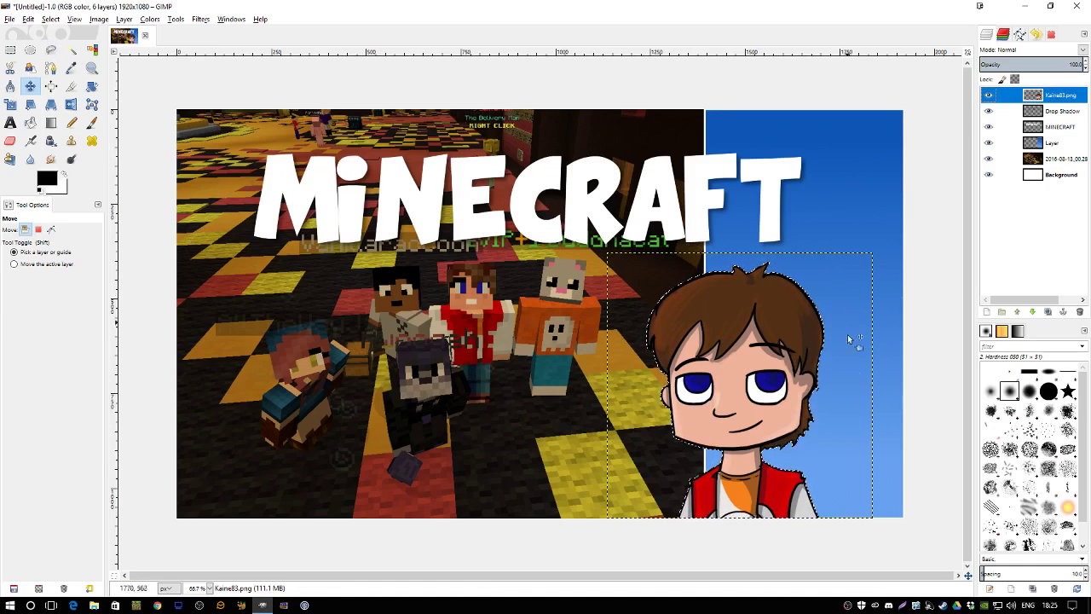
right_click(1036, 95)
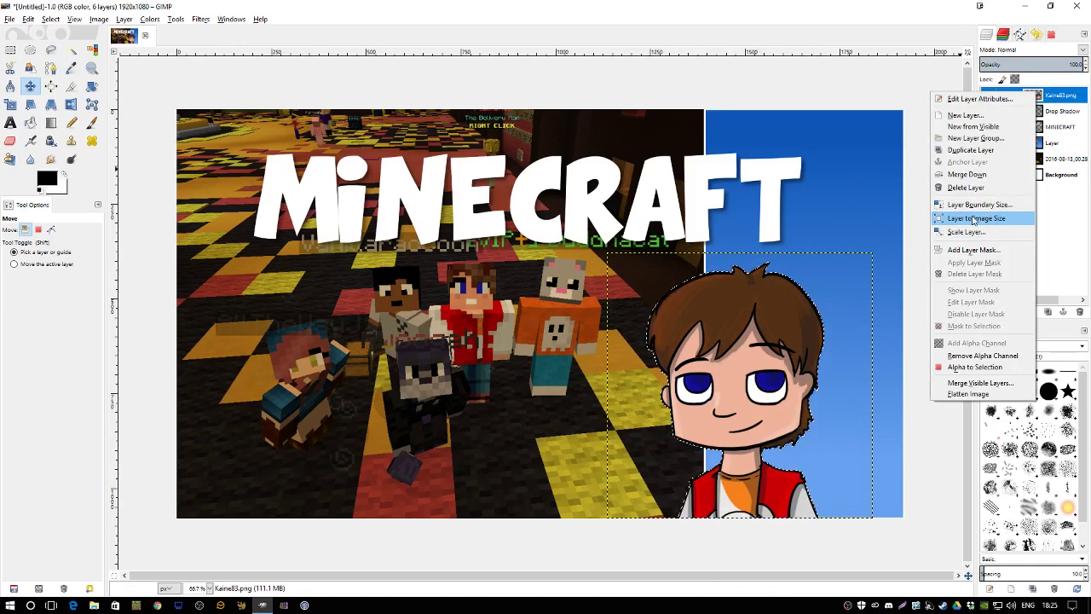
left_click(976, 218)
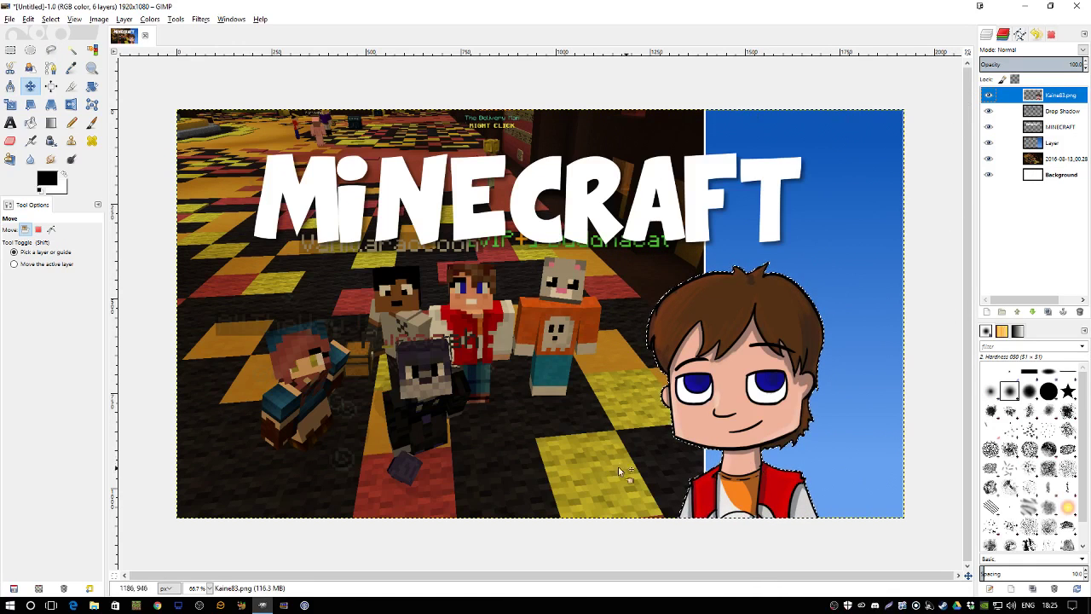
- Swap the colours to make white the foreground, stroke the avatar selection with a thinner solid line, and deselect
left_click(30, 19)
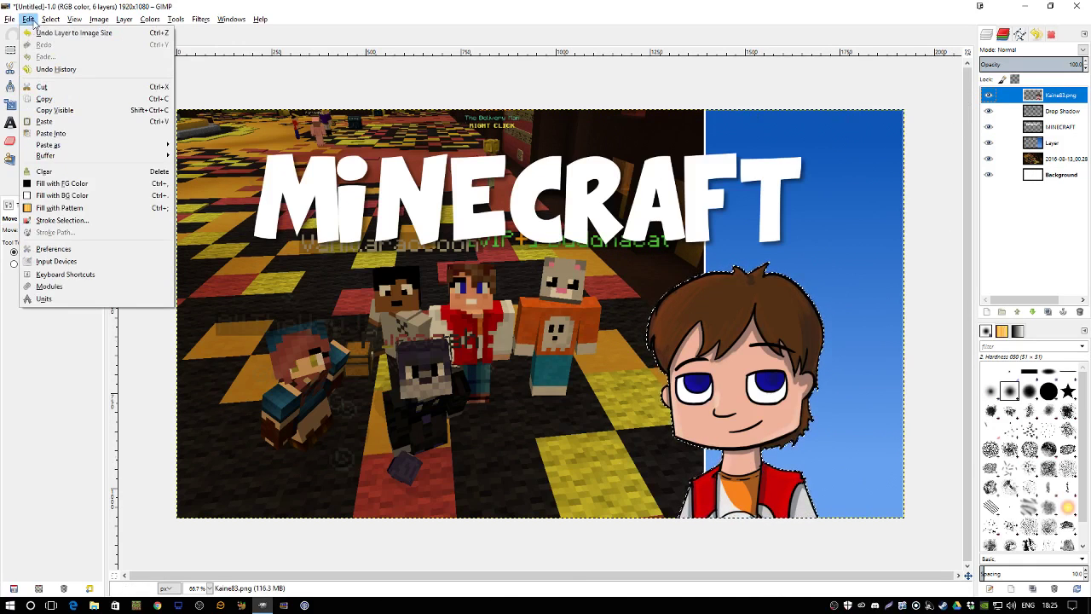
left_click(29, 19)
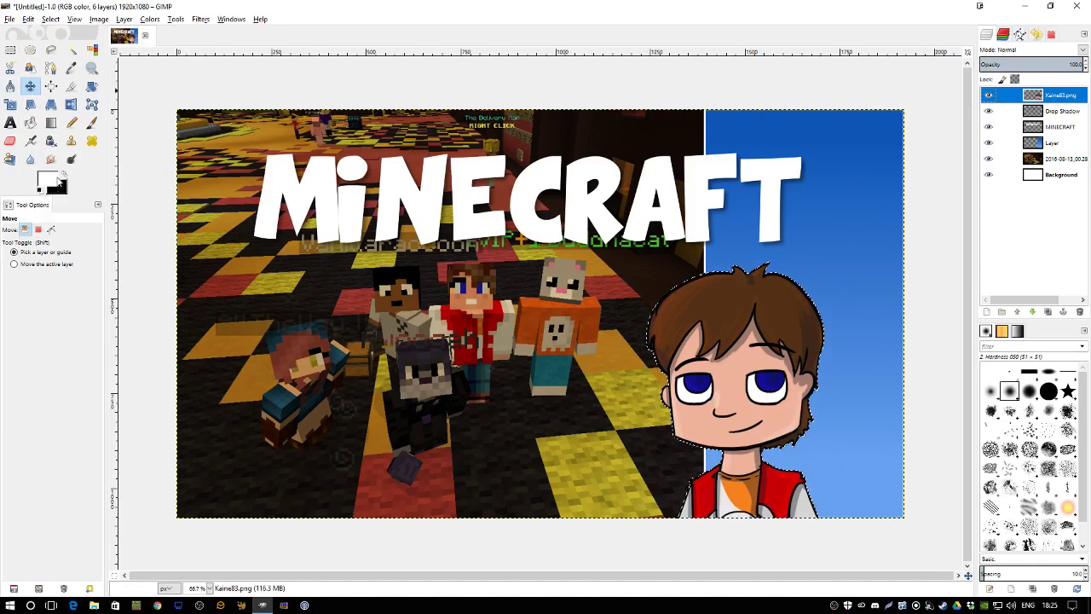
left_click(28, 19)
left_click(69, 219)
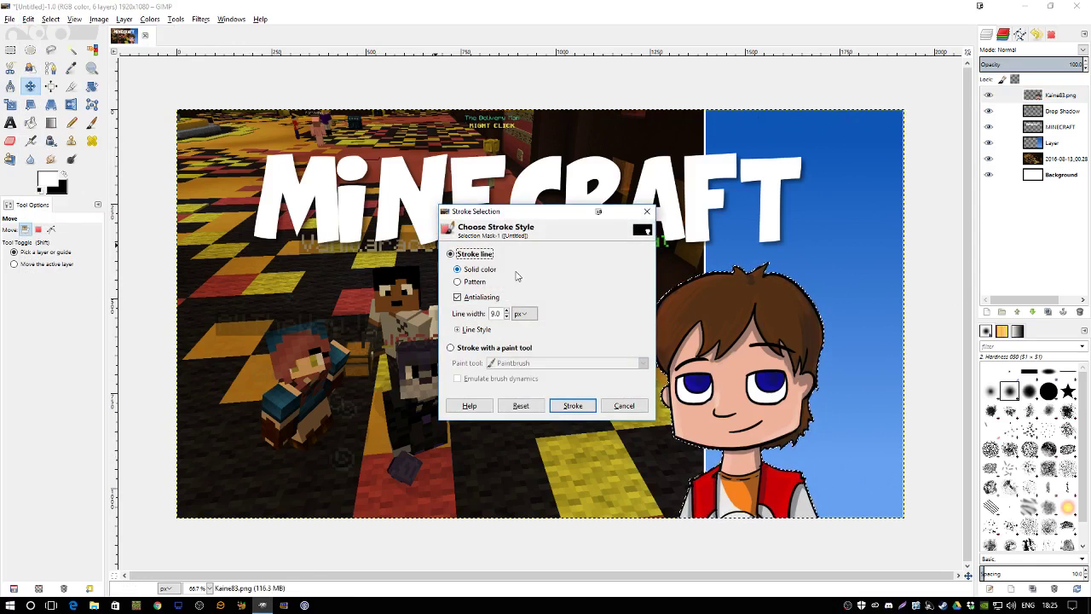
left_click(506, 317)
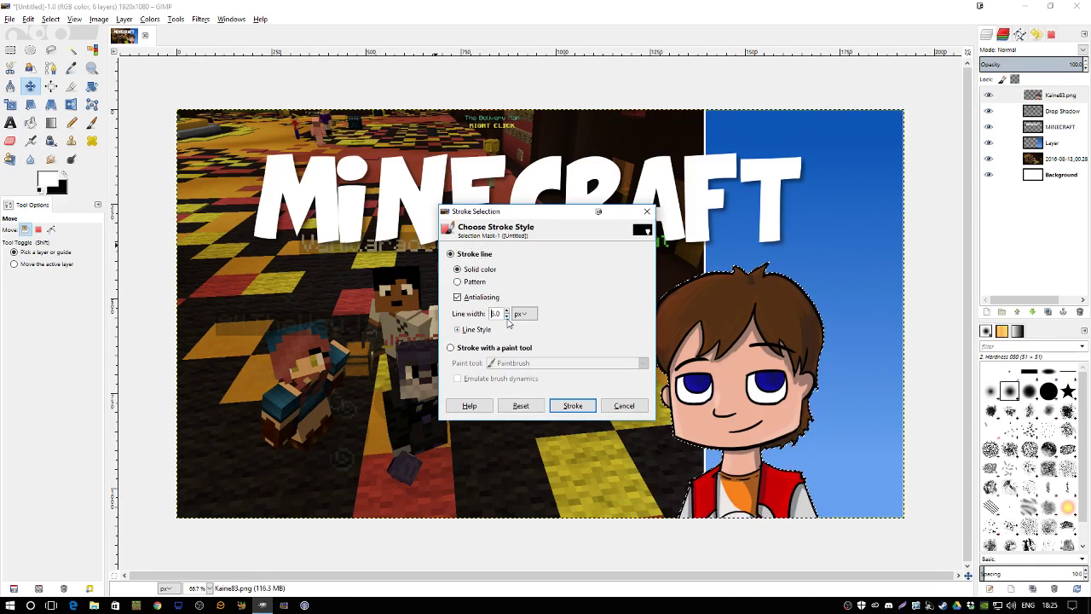
left_click(588, 406)
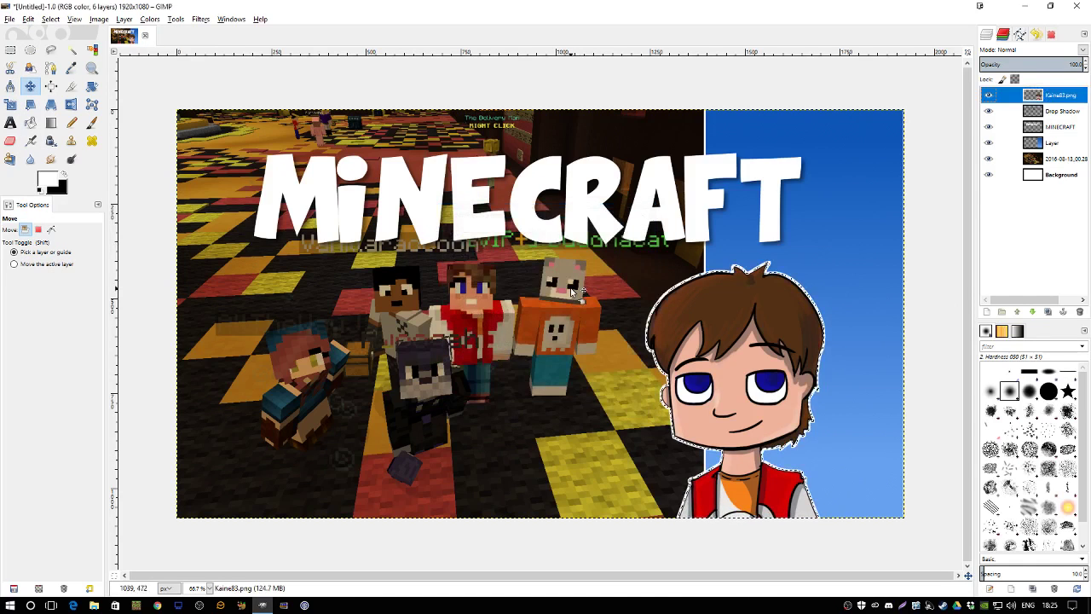
key("r")
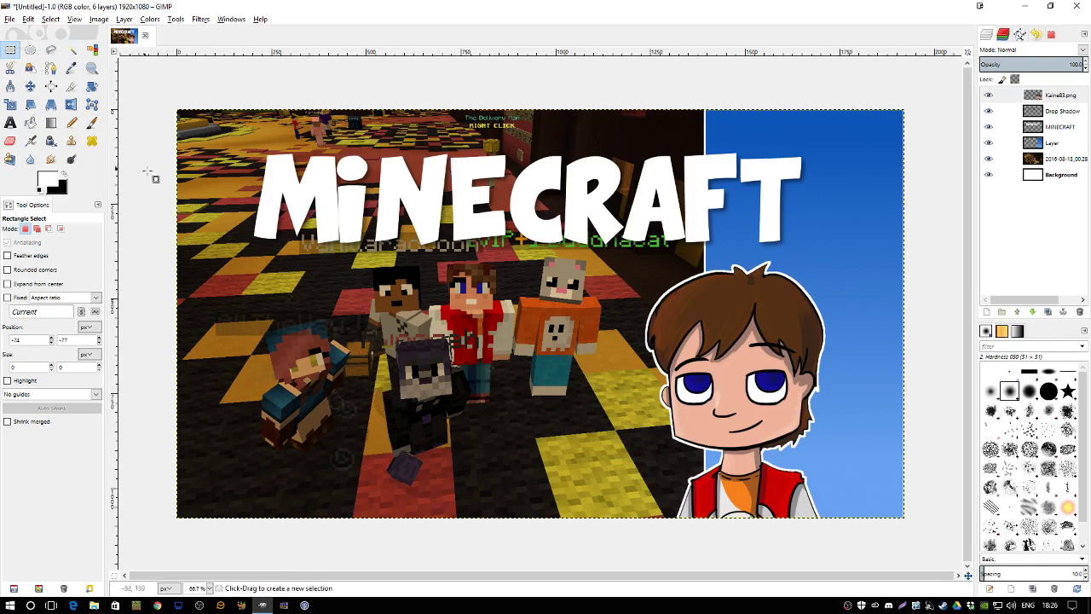
- Try amgCrewBanner.svg from the AMG folder under Resources as a new layer rendered at 1573 × 565 px, and undo it
right_click(295, 381)
mouse_move(323, 390)
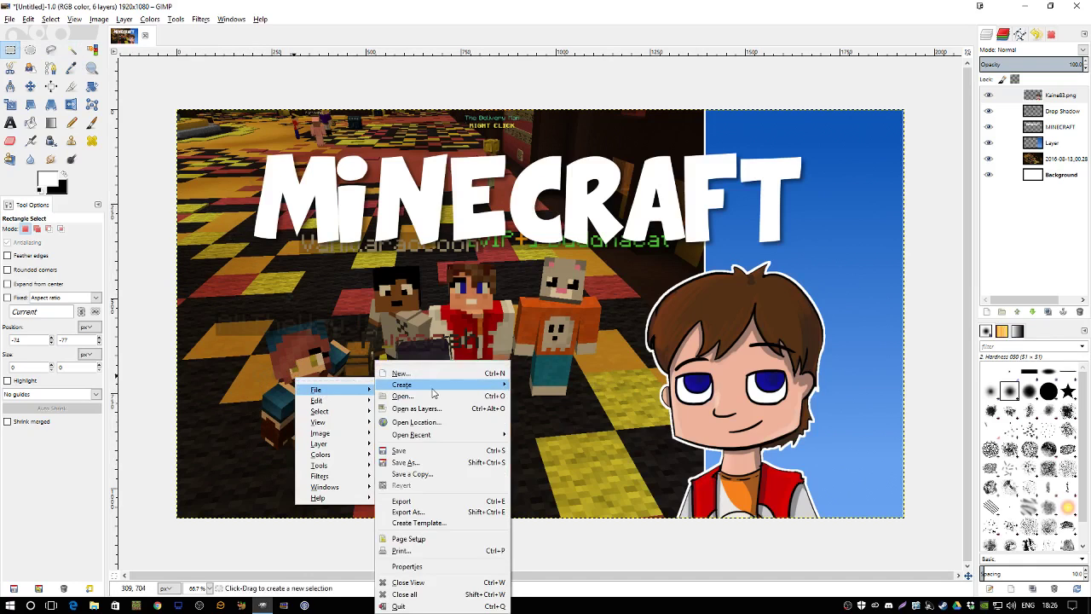
left_click(416, 408)
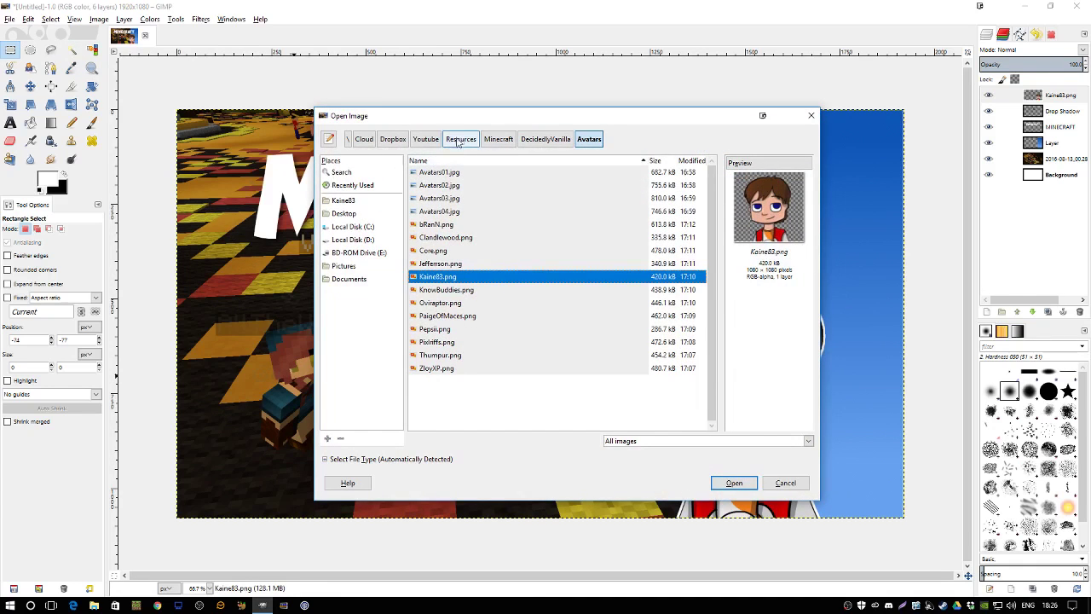
left_click(459, 142)
double_click(432, 185)
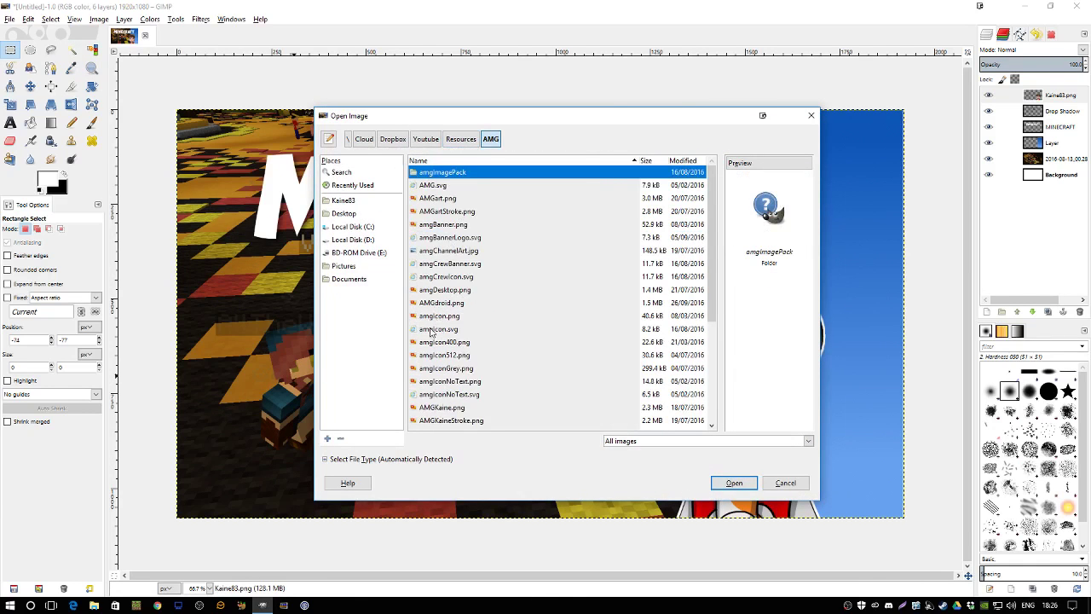
left_click(445, 264)
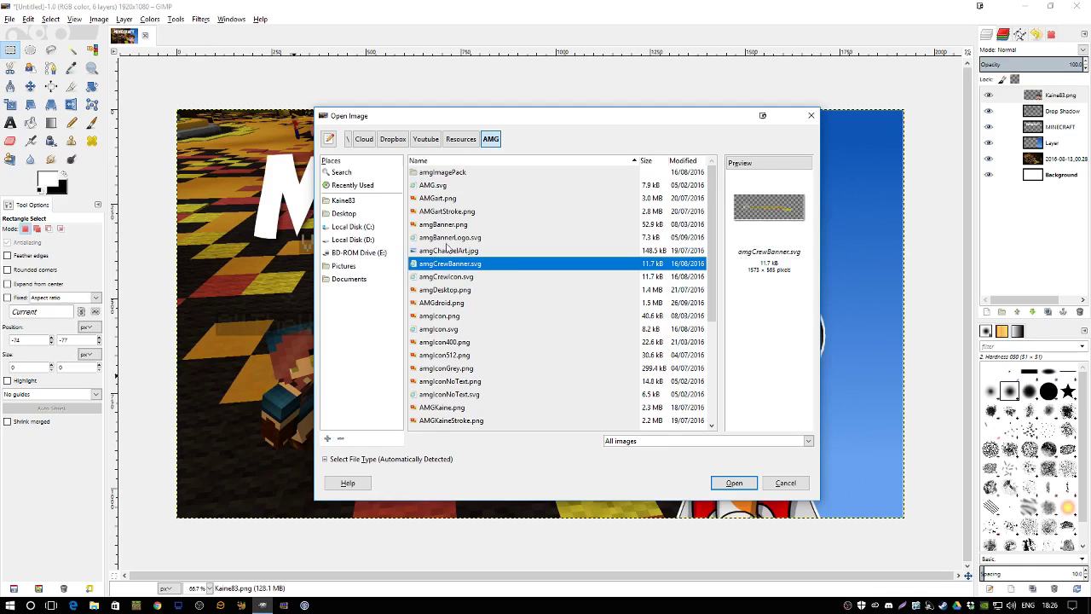
double_click(431, 264)
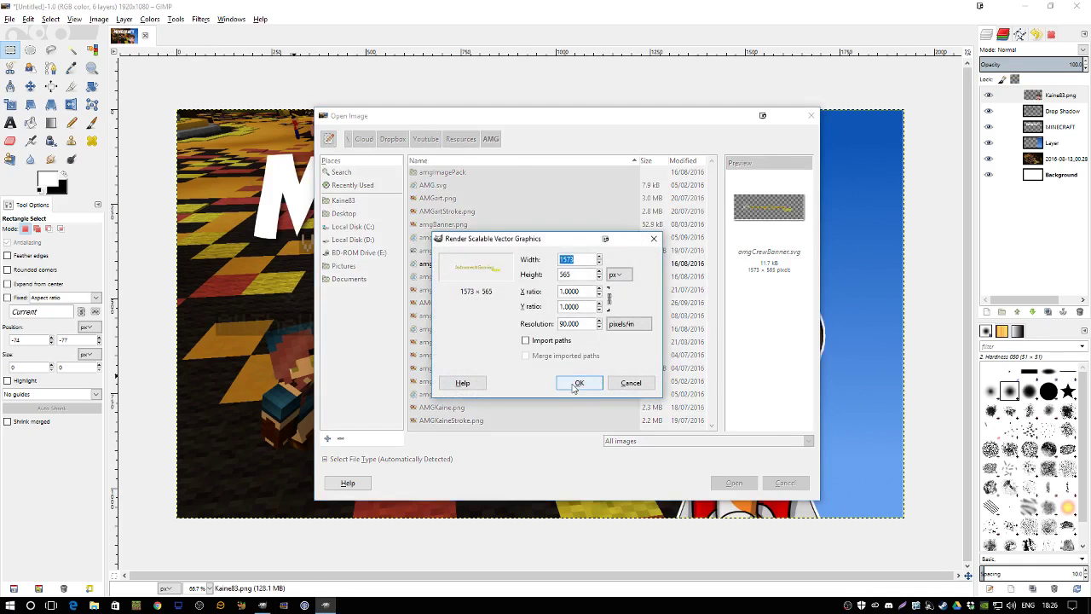
left_click(570, 383)
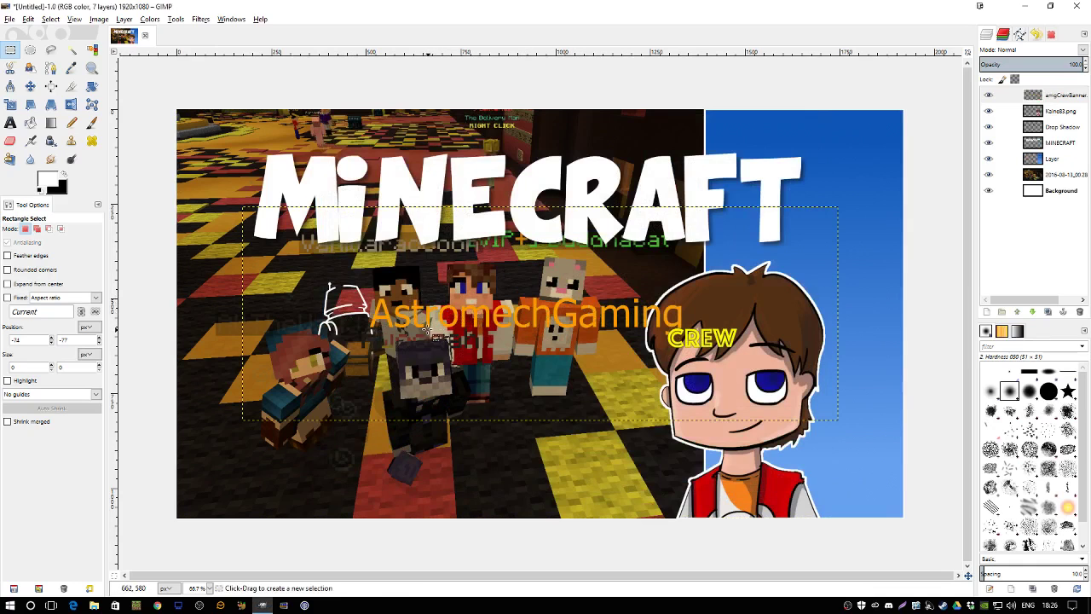
key("ctrl+z")
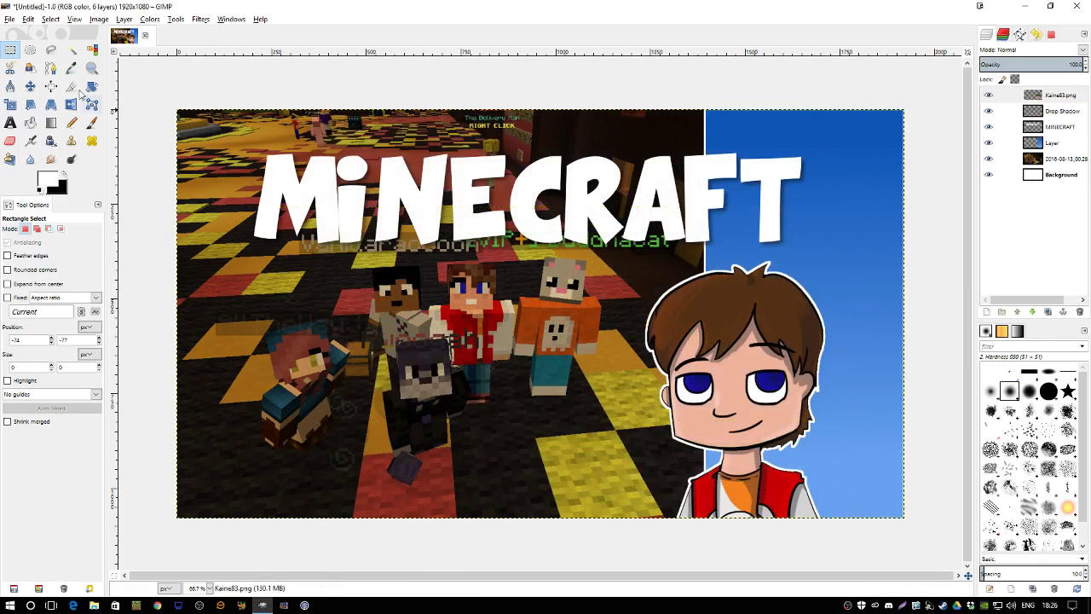
- Open amgBanner.png from the AMG folder as a new layer
right_click(212, 230)
mouse_move(236, 249)
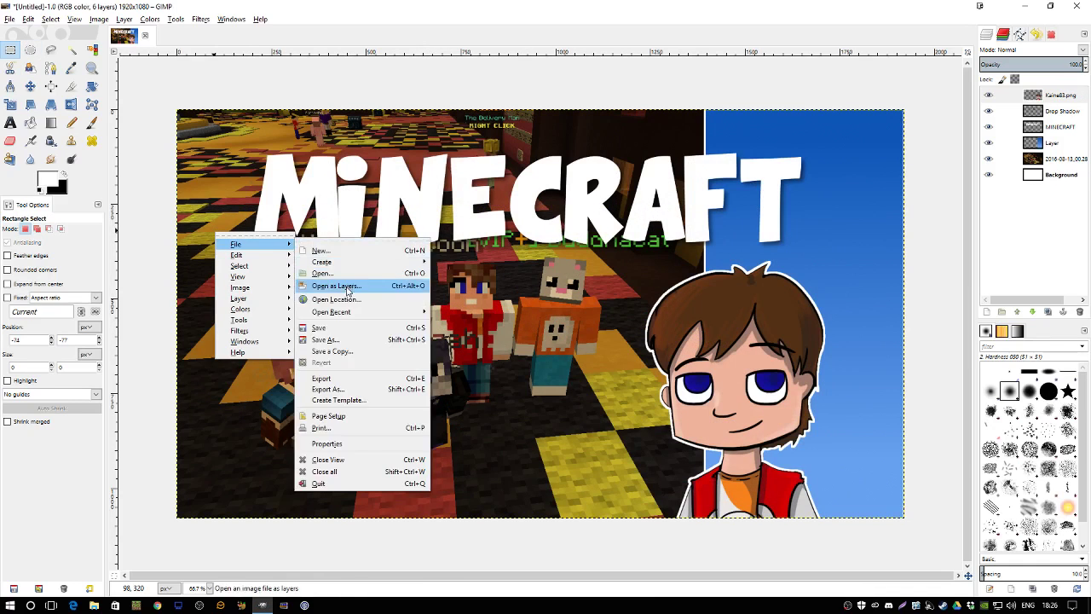
left_click(348, 285)
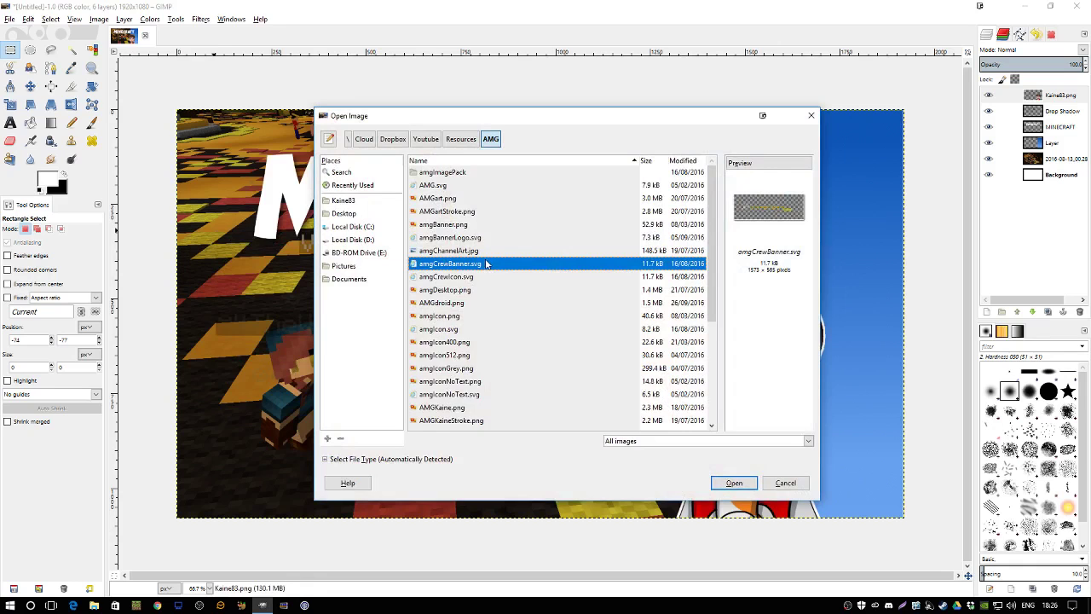
left_click(438, 225)
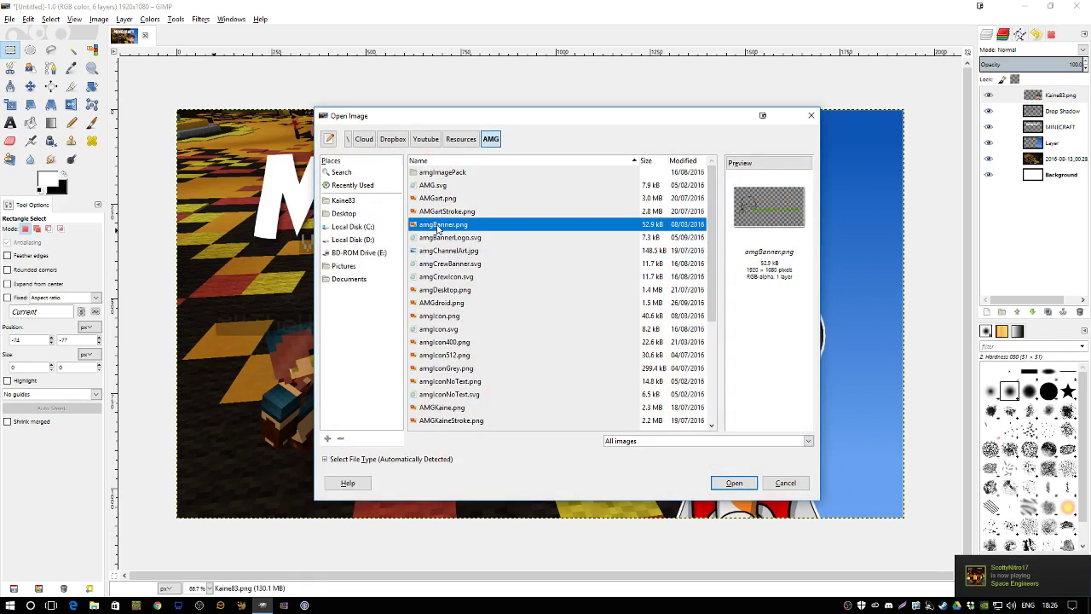
left_click(747, 486)
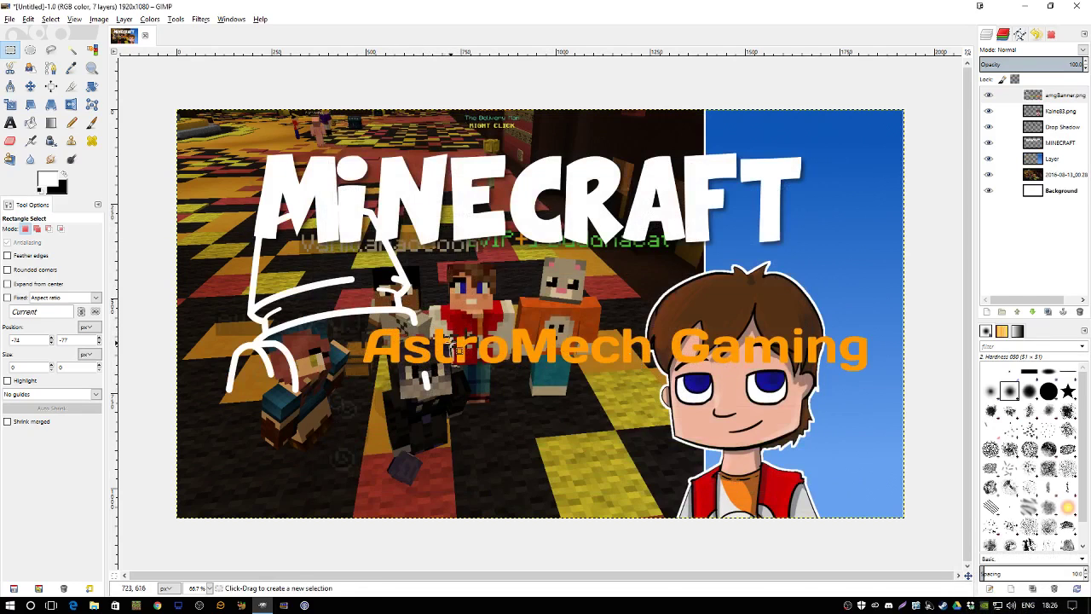
- Scale the AstroMech Gaming banner from its top-right corner to about 750 × 420 px and move it slightly right in the image's lower-left area
key("shift+s")
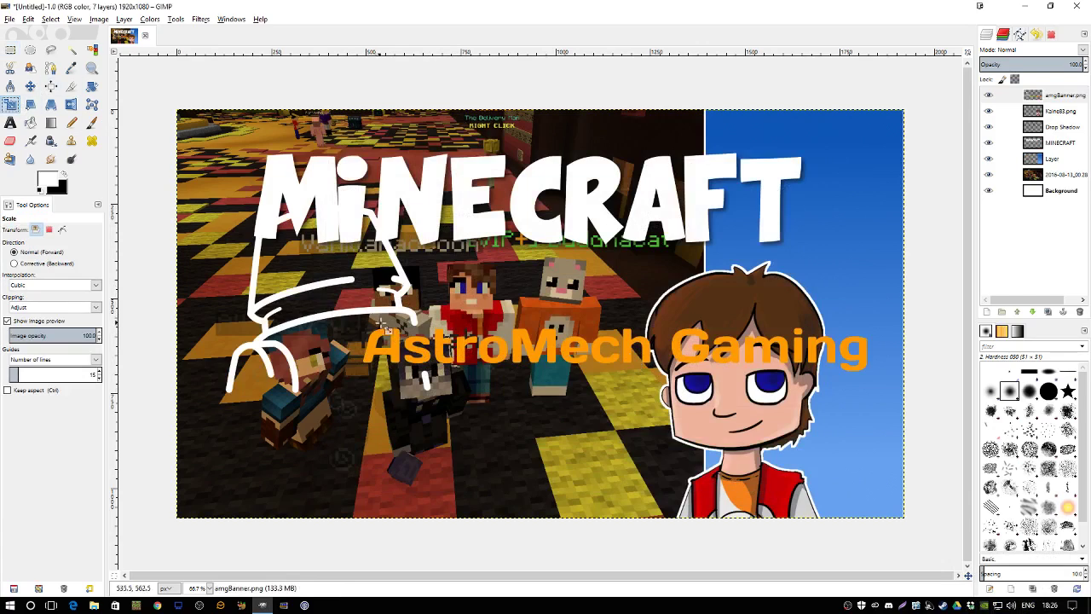
left_click(393, 345)
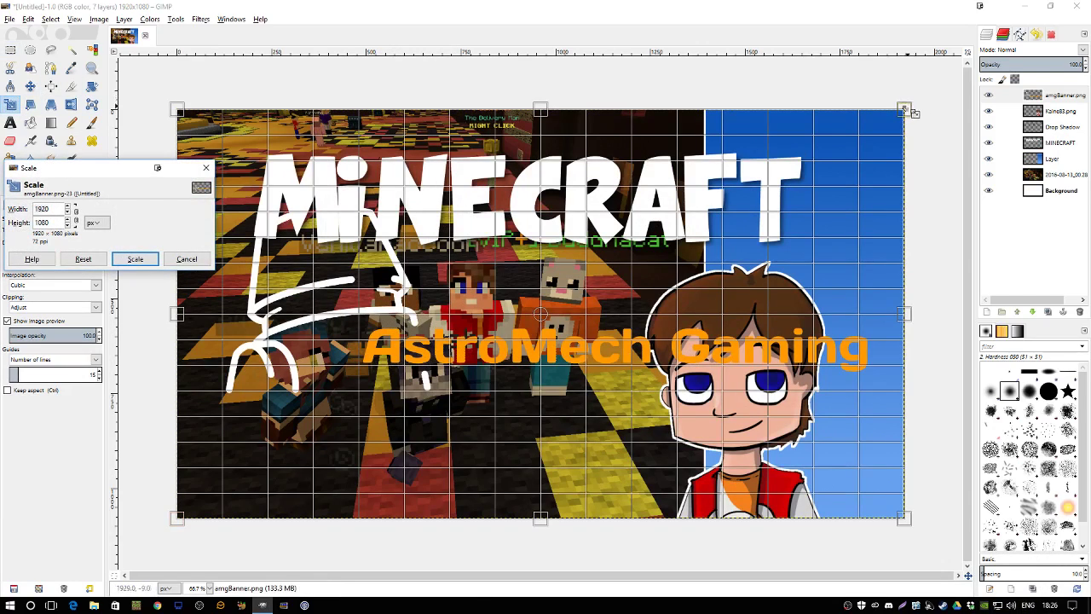
left_click_drag(910, 112, 229, 361)
left_click(136, 258)
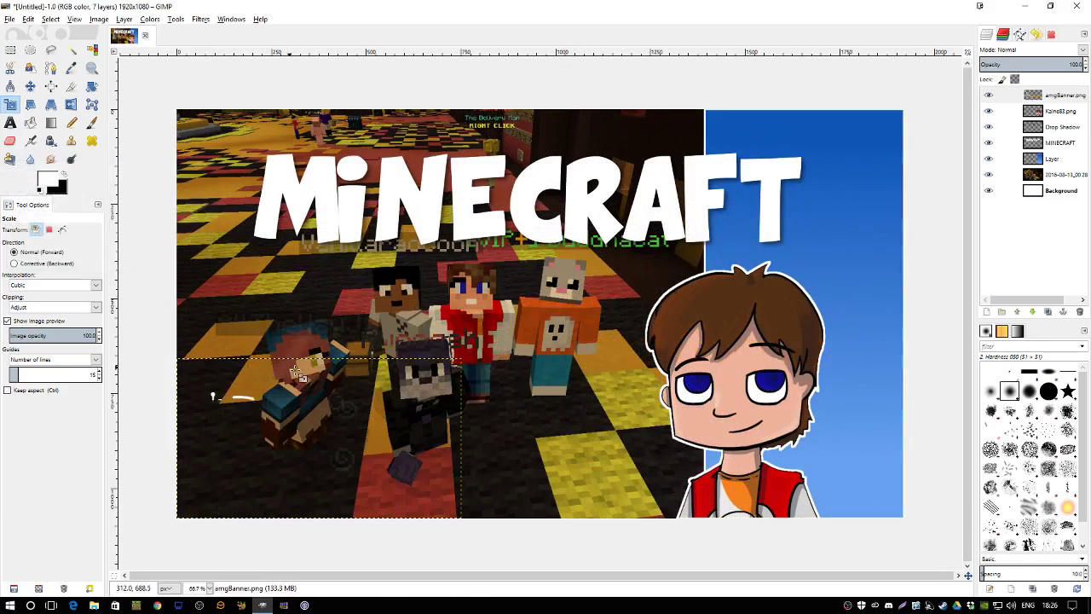
left_click(30, 87)
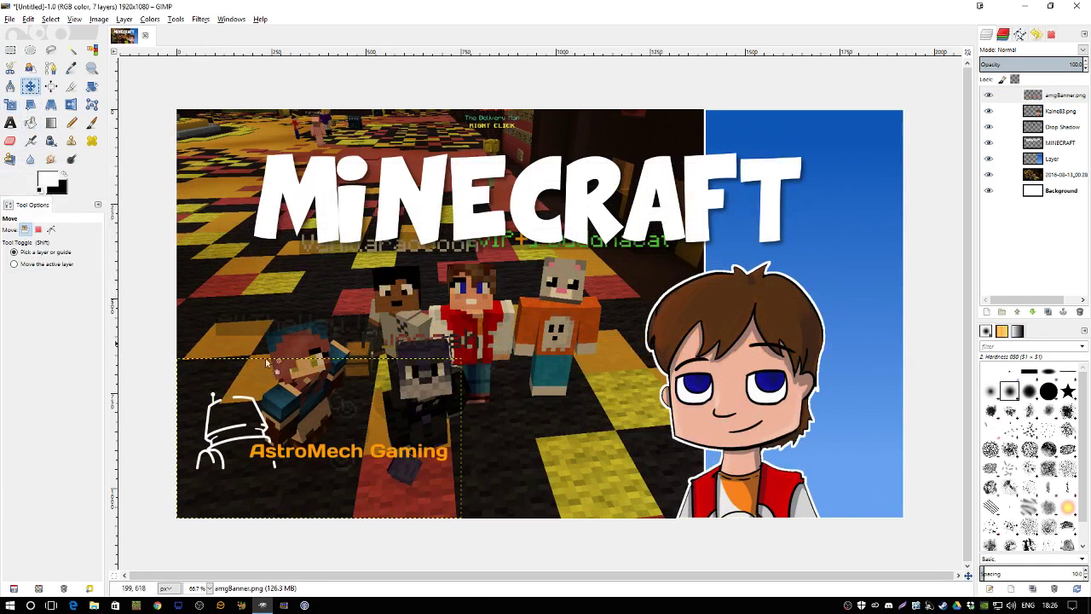
left_click_drag(275, 462, 322, 457)
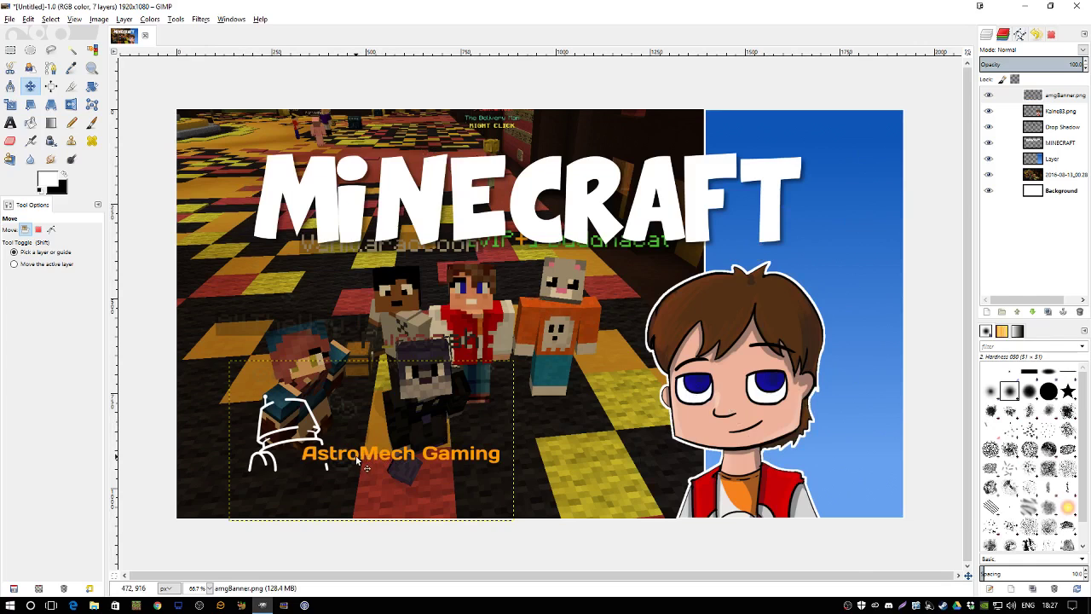
left_click_drag(356, 457, 356, 459)
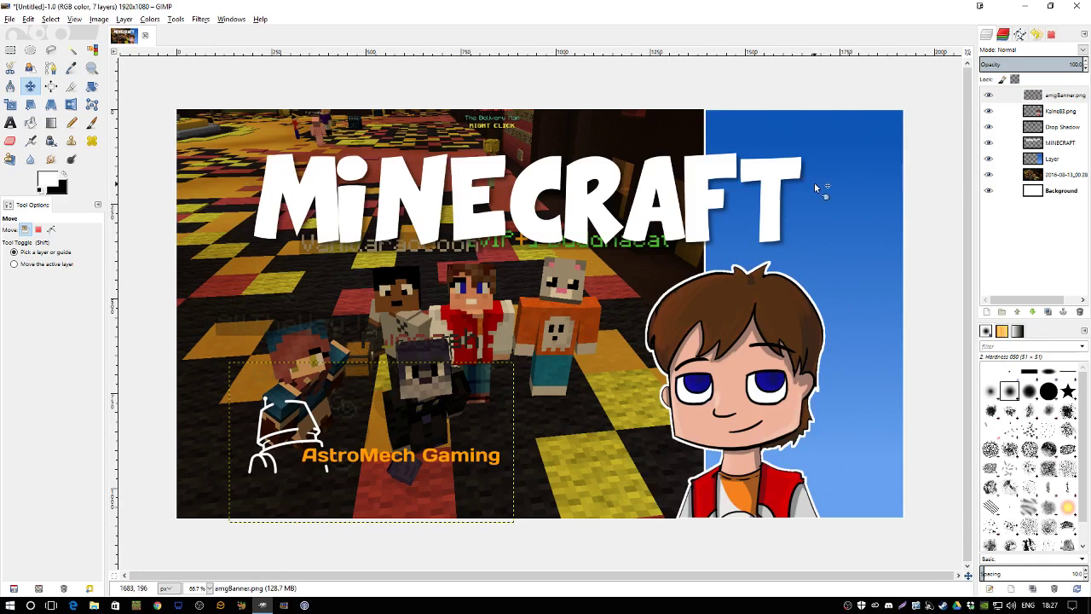
- Add a new transparent layer directly above the Minecraft screenshot layer and fill it with dark grey 413c3c
left_click(1033, 174)
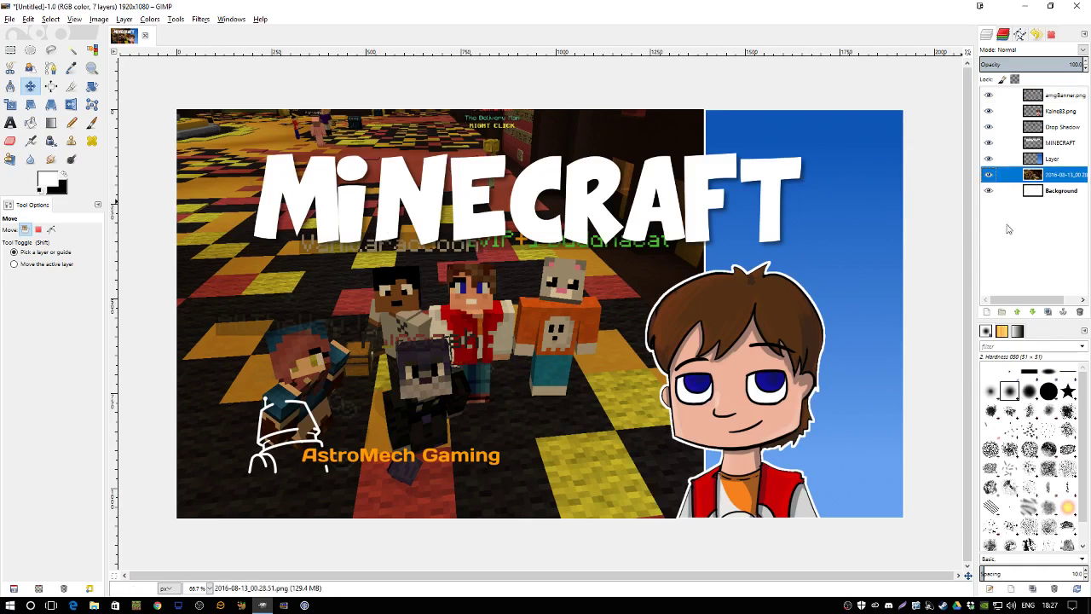
left_click(986, 313)
left_click(989, 406)
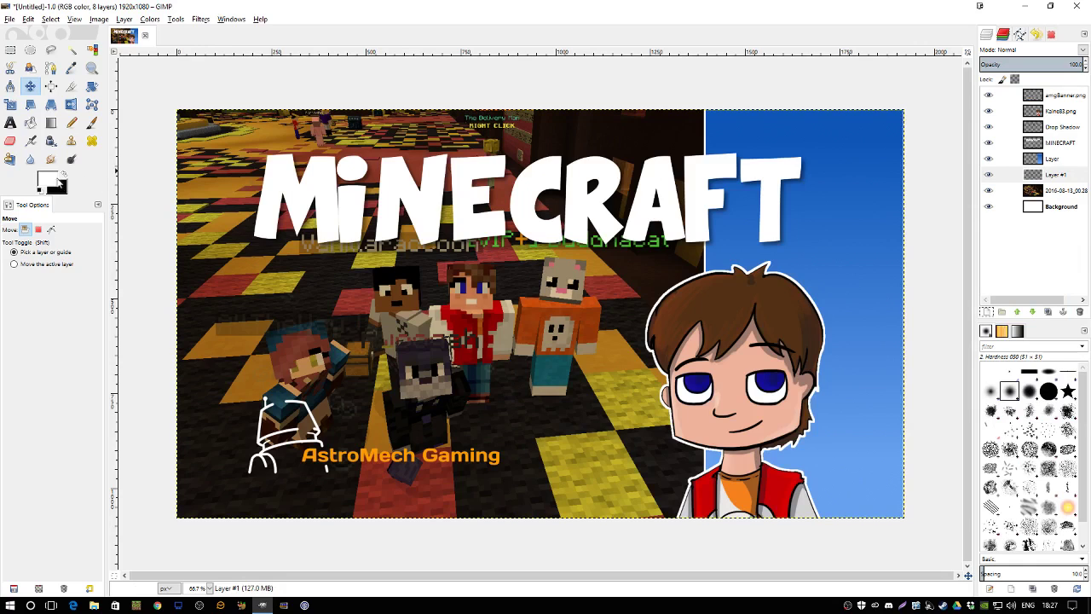
left_click(54, 179)
left_click_drag(140, 345, 142, 372)
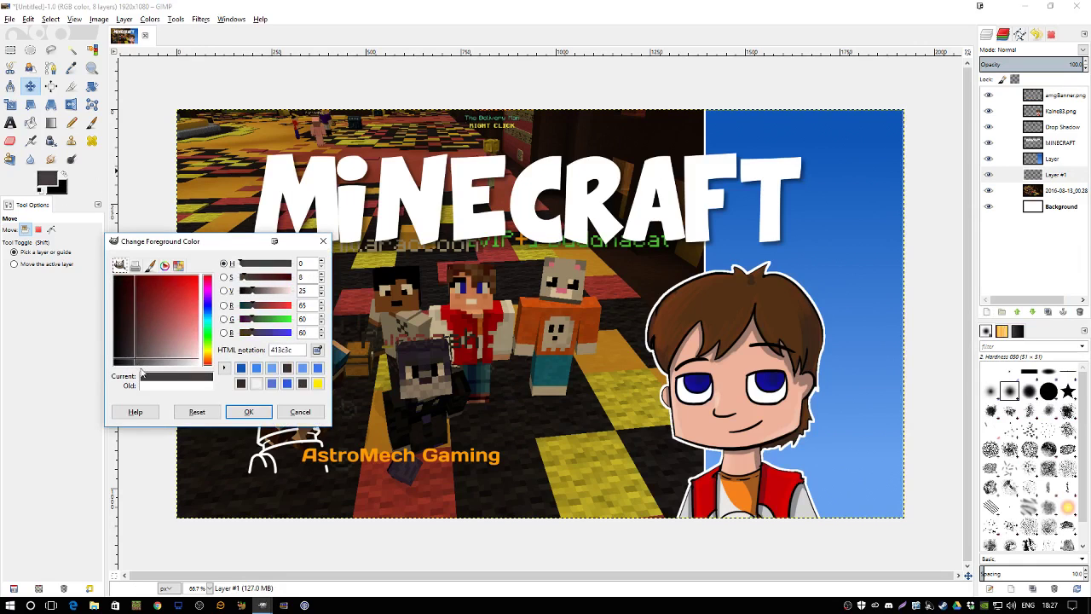
left_click(249, 412)
left_click(30, 121)
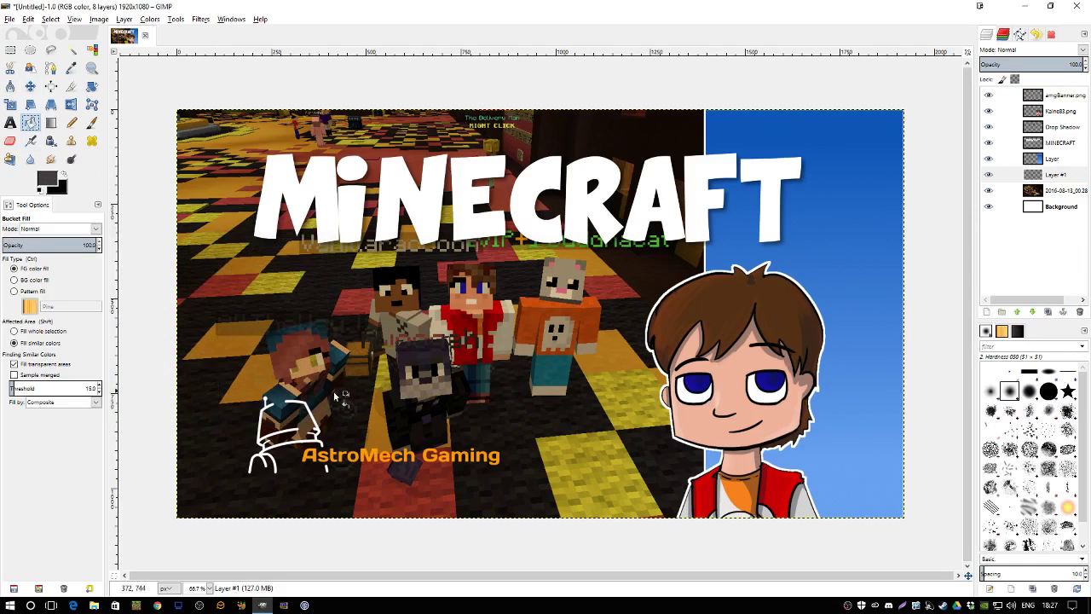
left_click(315, 372)
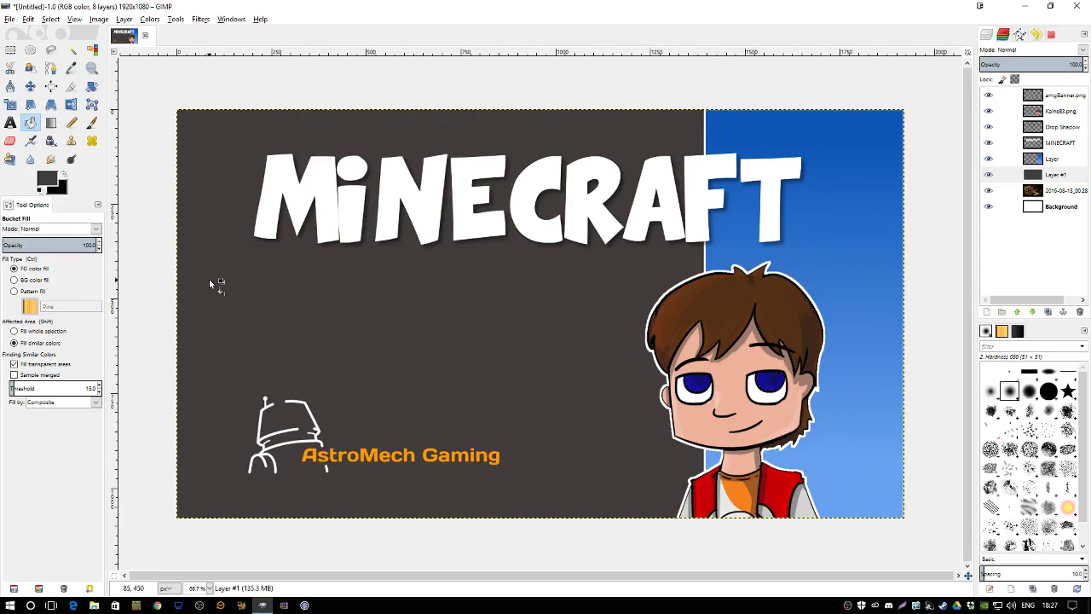
- Clear the upper part of the dark grey layer through a rectangular selection of about 2144 × 748 px feathered by 300 px, and deselect
left_click(11, 50)
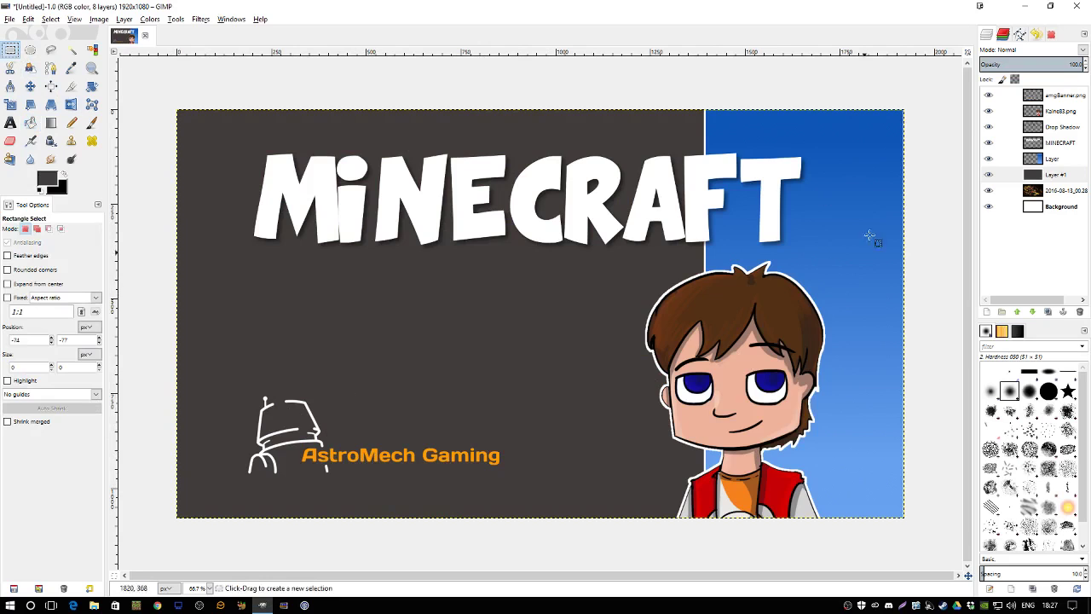
left_click_drag(141, 87, 953, 370)
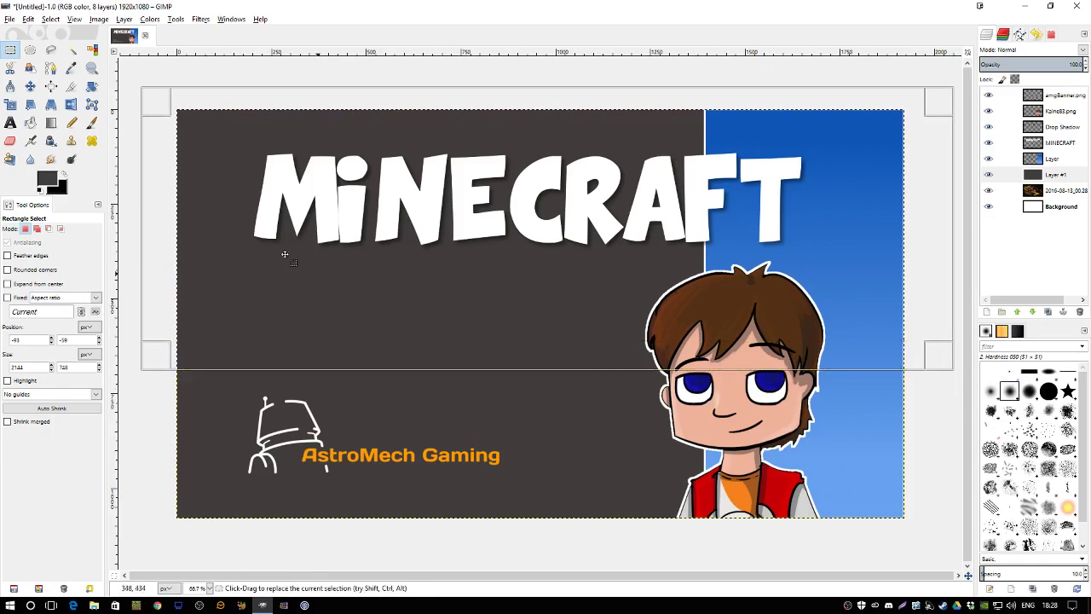
left_click(50, 19)
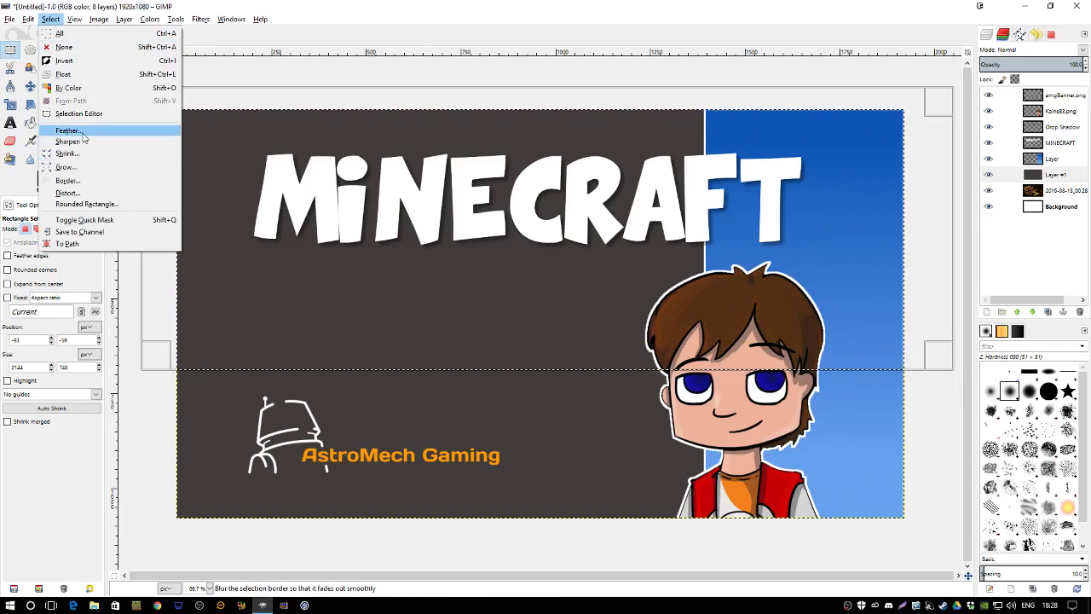
left_click(69, 130)
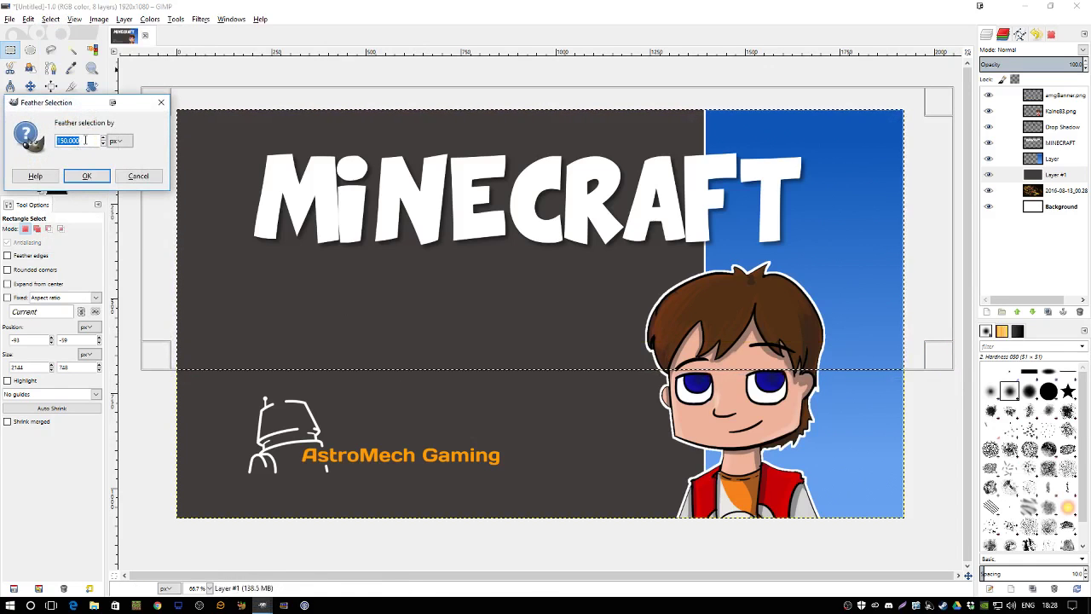
type("300")
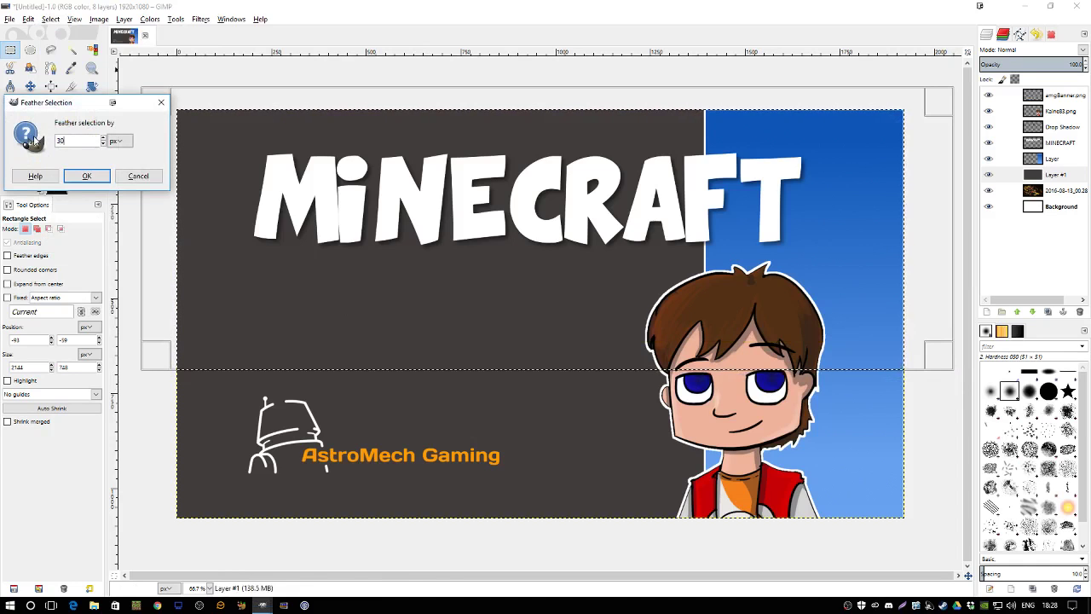
left_click(90, 176)
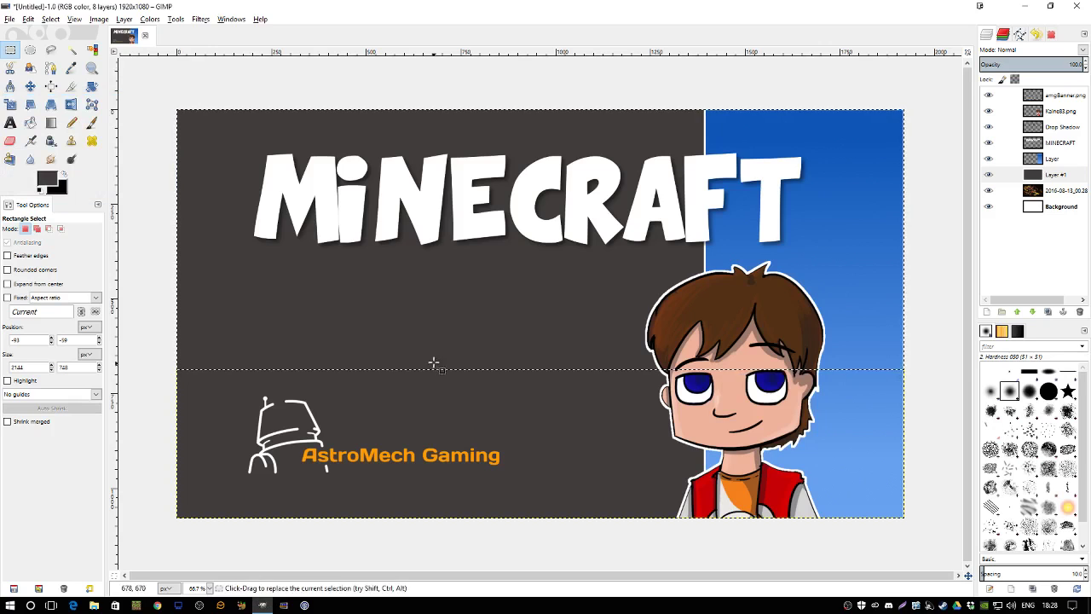
key("Delete")
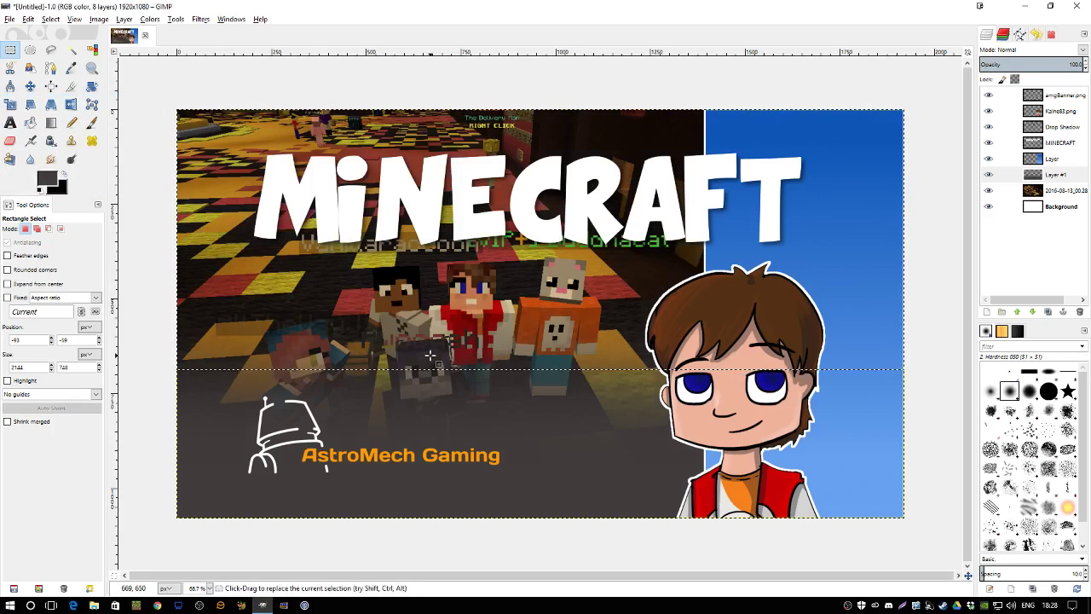
left_click(305, 87)
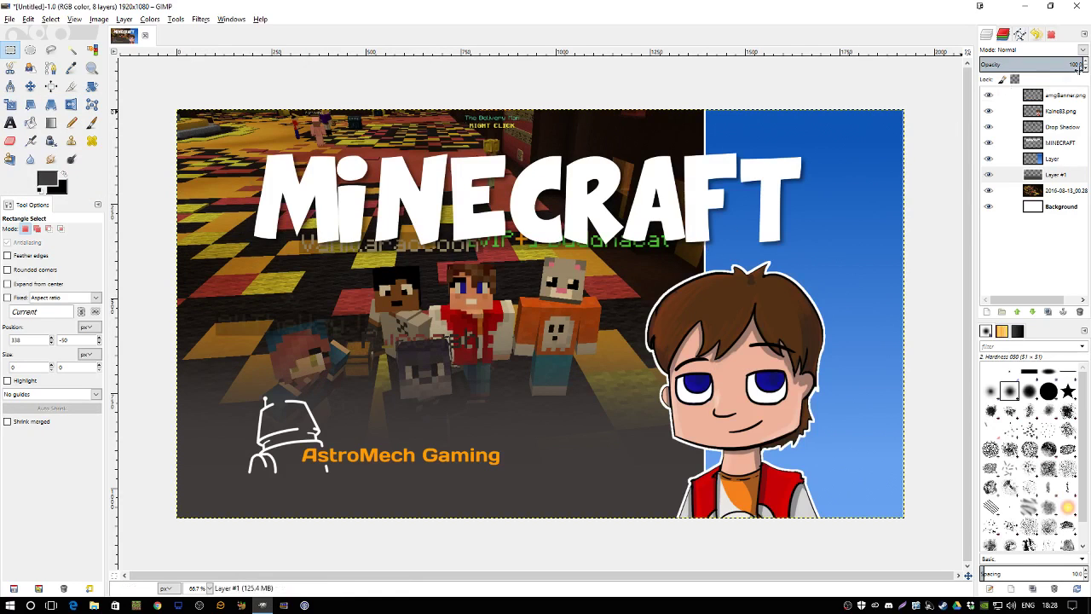
- Lower the feathered dark grey layer's opacity to about 60% and toggle its visibility to compare the image with and without it
left_click_drag(1076, 64, 1041, 57)
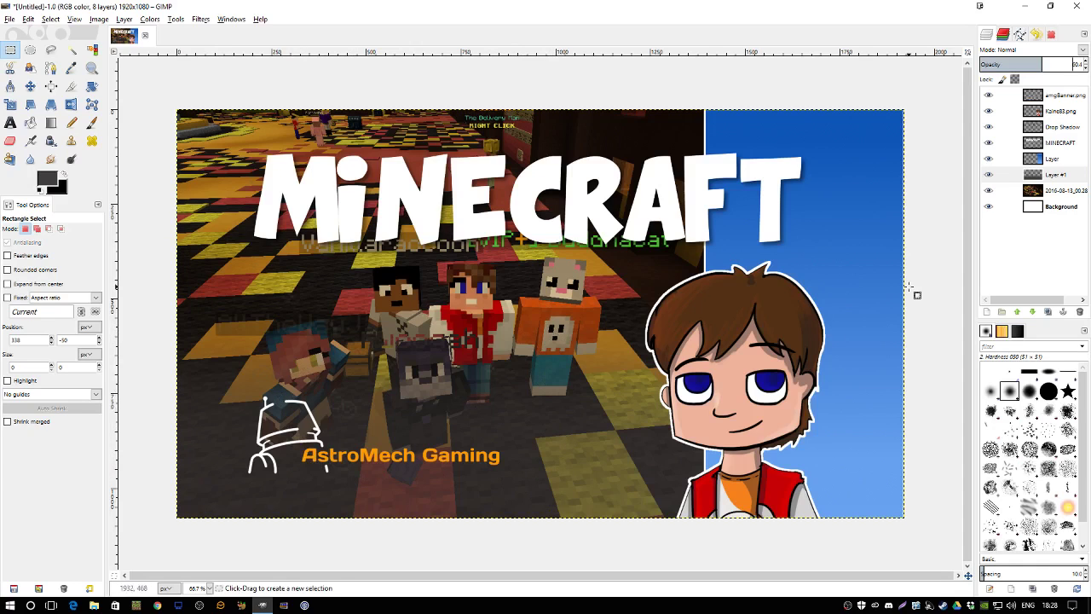
left_click(989, 175)
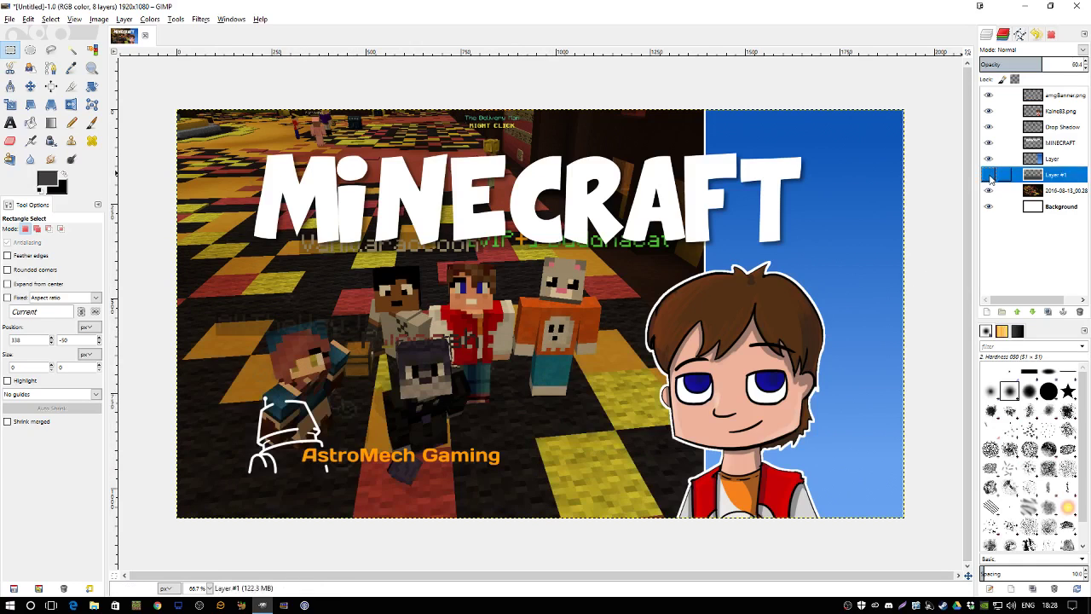
left_click(989, 176)
left_click(990, 176)
left_click(990, 176)
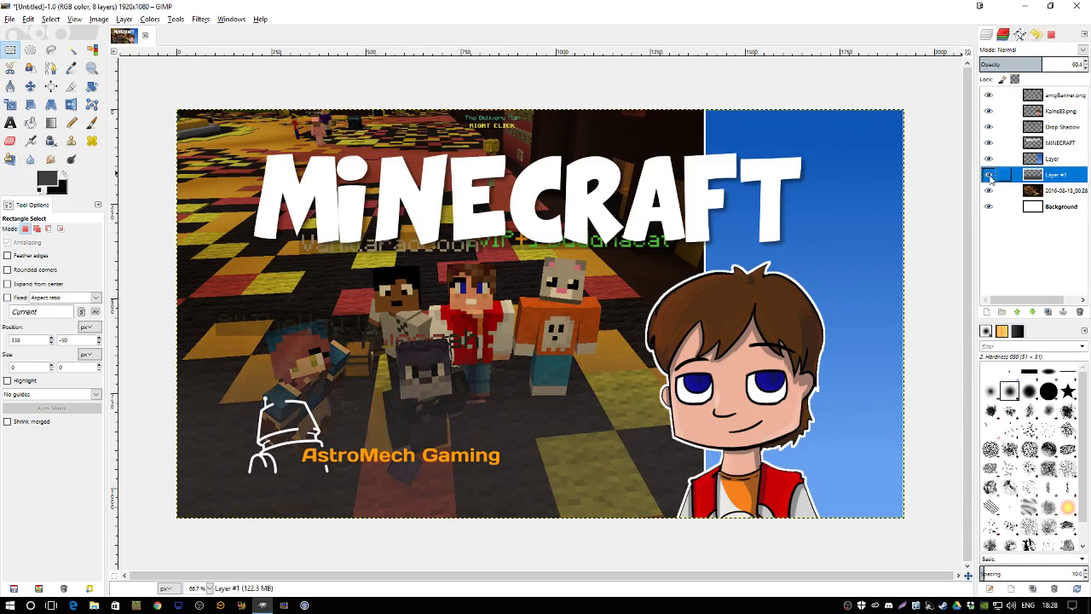
left_click(989, 176)
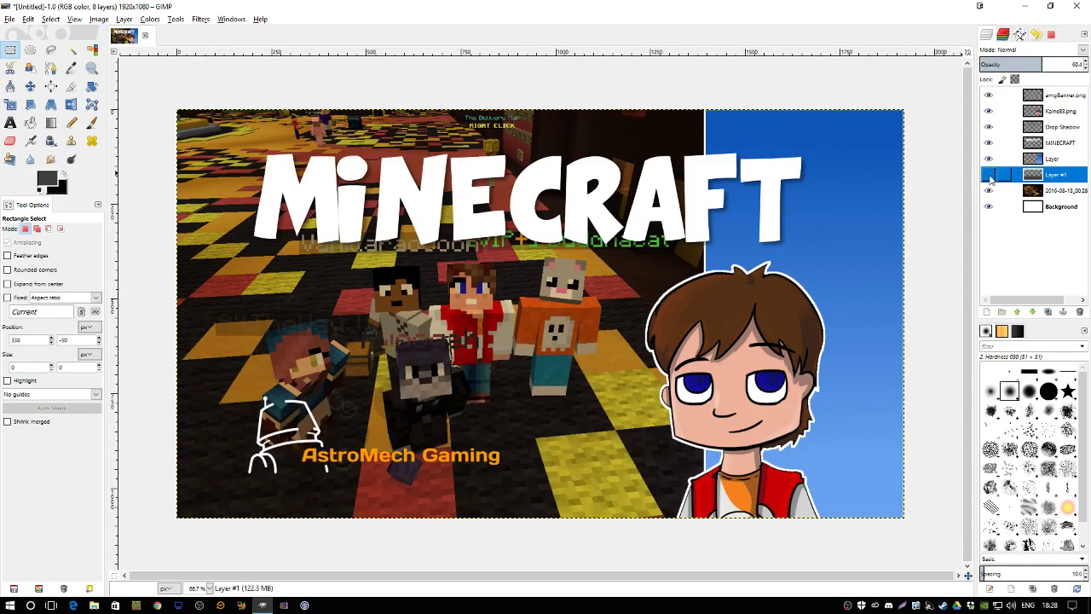
left_click(990, 176)
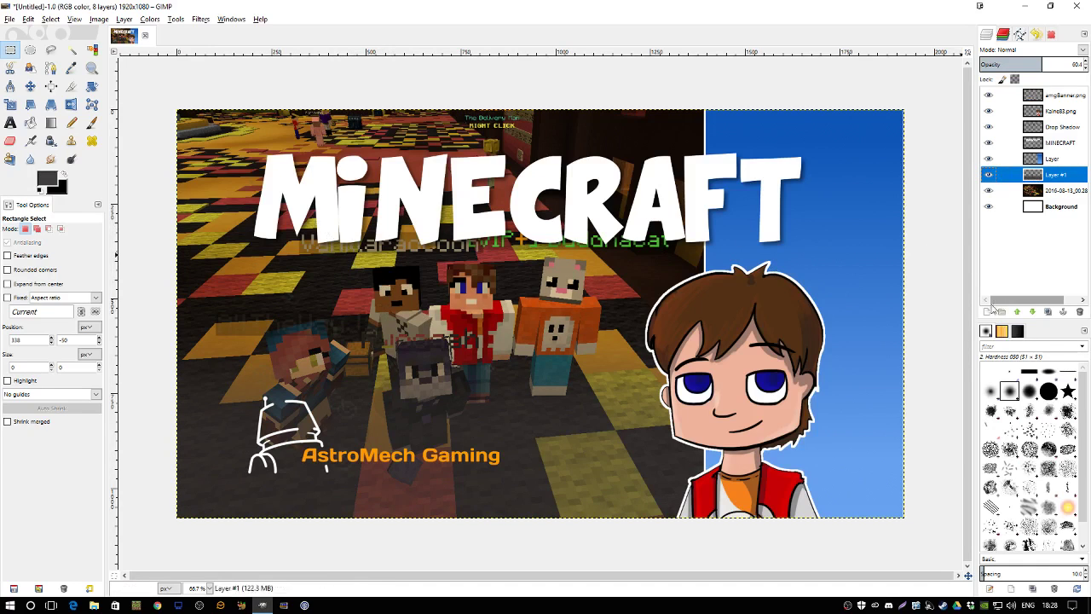
- Add a new transparent layer between the Minecraft screenshot and the dark grey layer and fill it with white
left_click(989, 311)
left_click(976, 404)
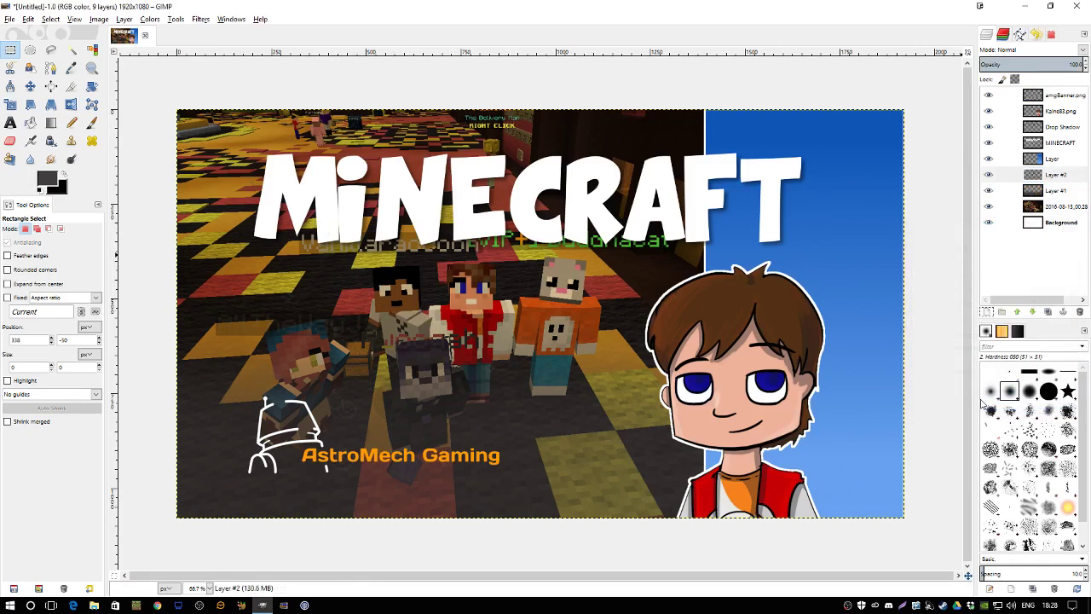
left_click_drag(1037, 175, 1038, 196)
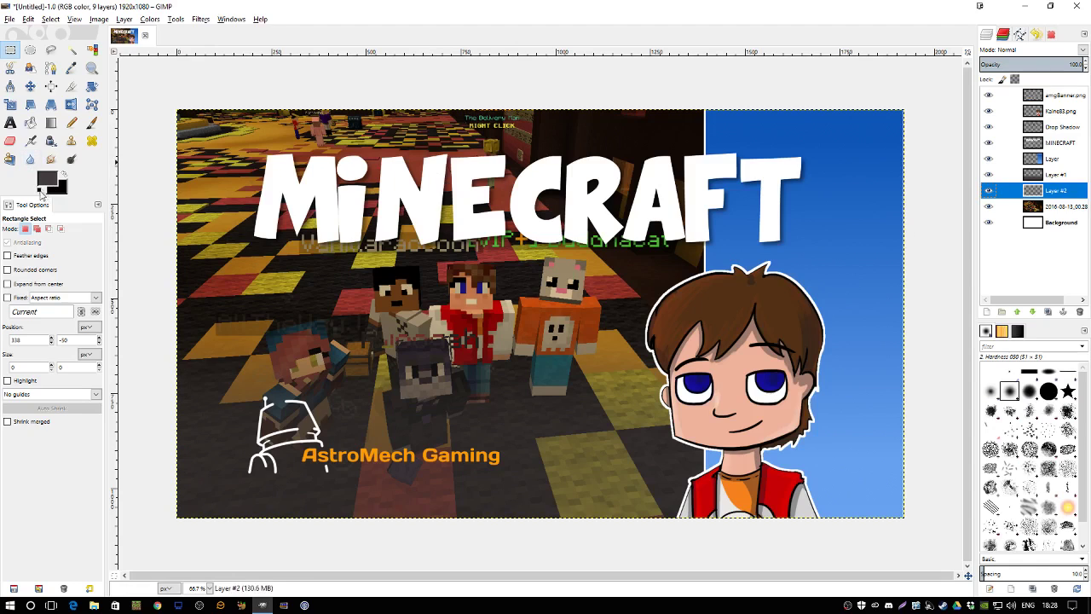
left_click(40, 190)
left_click(64, 175)
left_click(30, 122)
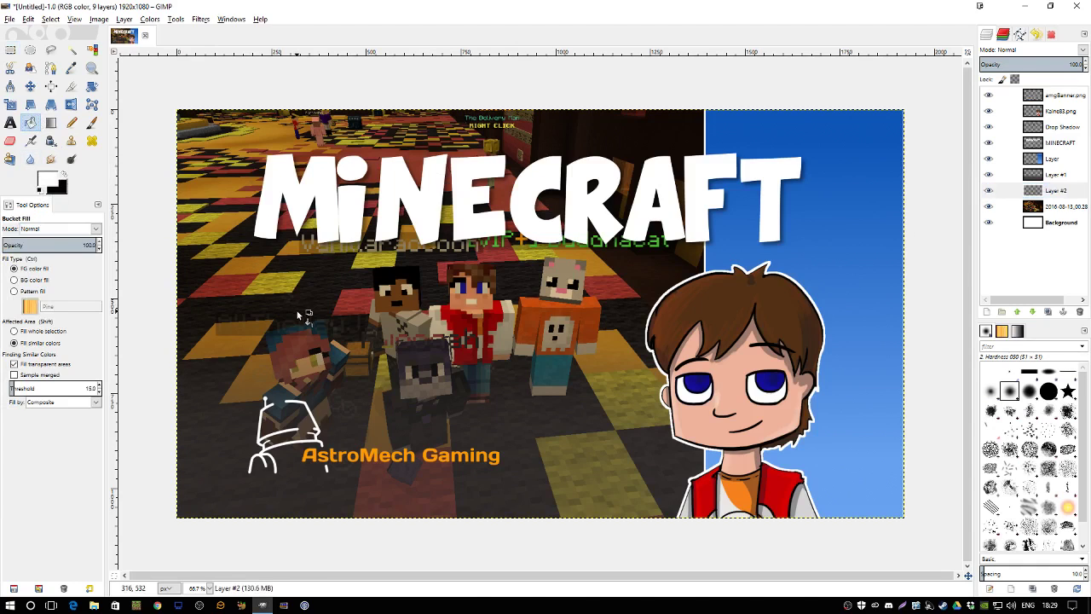
left_click(336, 321)
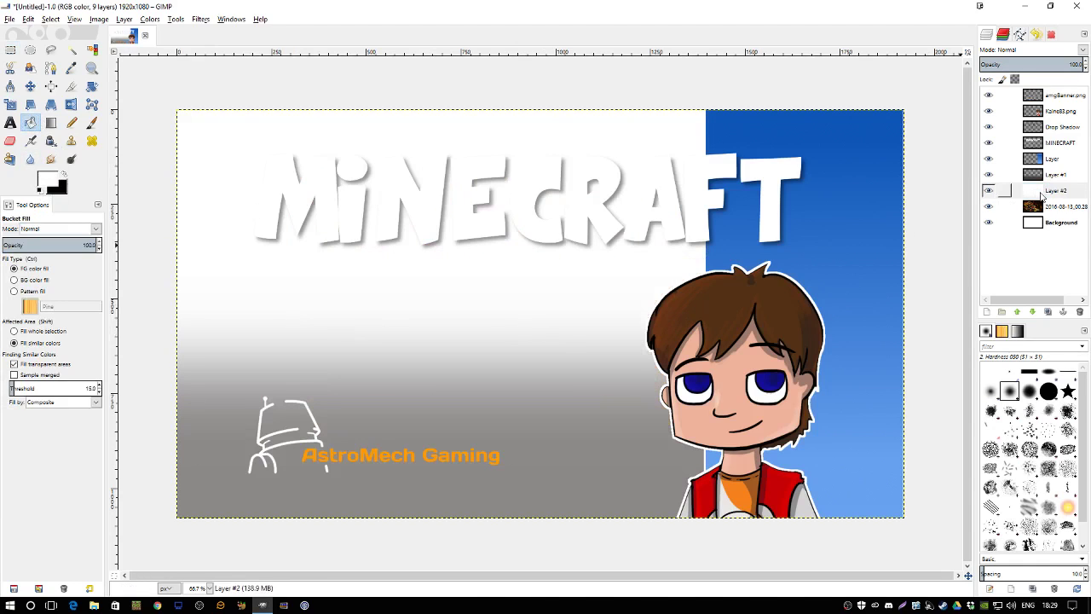
- Reduce the white layer's opacity to about 14% and toggle its visibility to compare, leaving it shown
left_click(1043, 192)
left_click_drag(1078, 64, 1003, 64)
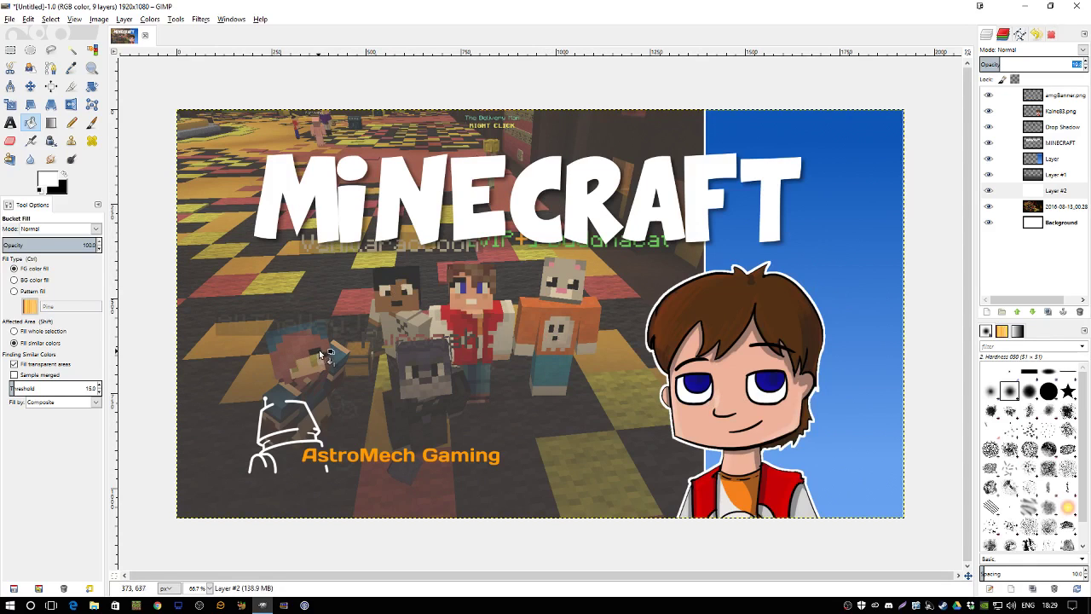
left_click_drag(999, 63, 993, 63)
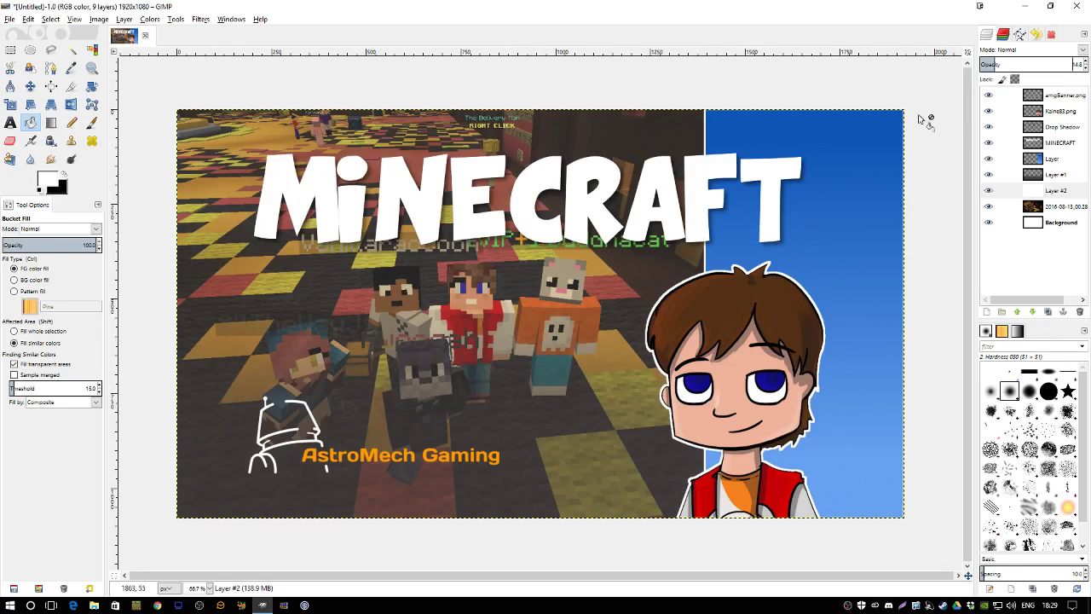
left_click(988, 192)
left_click(988, 192)
left_click(988, 192)
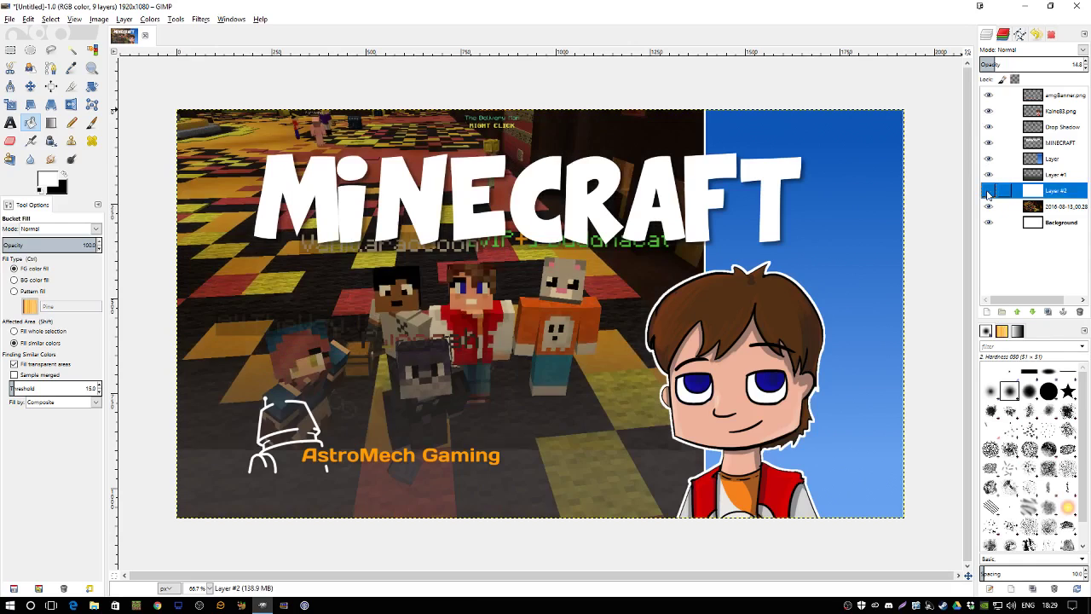
left_click(988, 193)
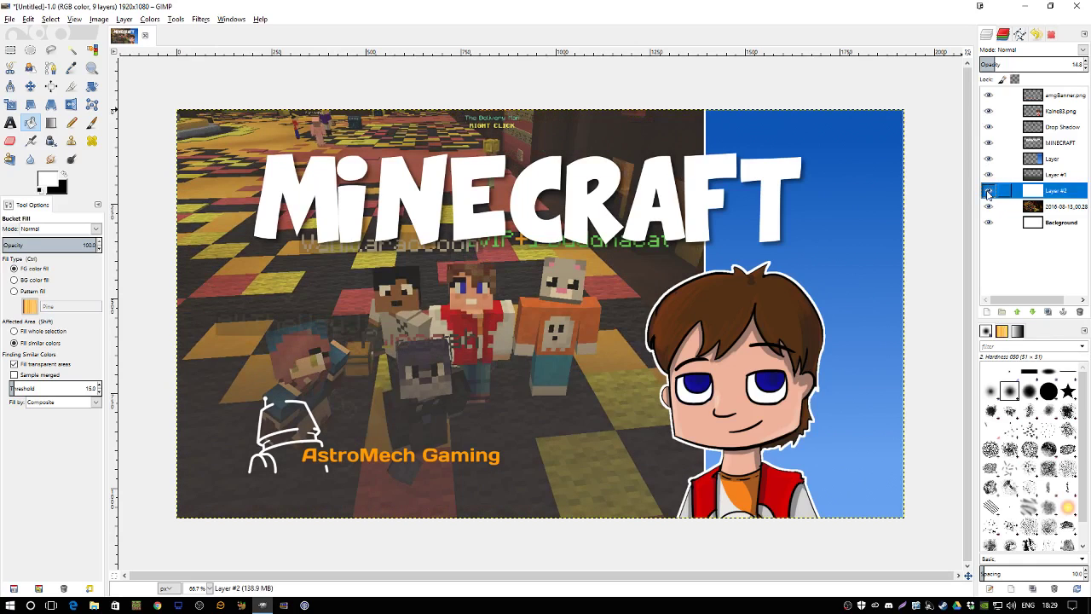